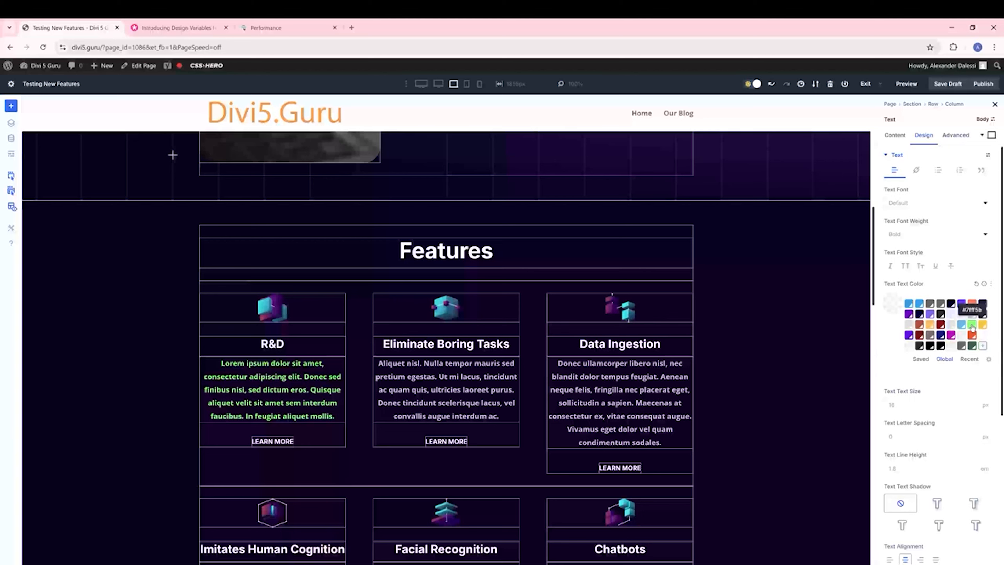
Apply the global green color #7fff5b to the body texts of the Eliminate Boring Tasks and Data Ingestion features.
click(972, 326)
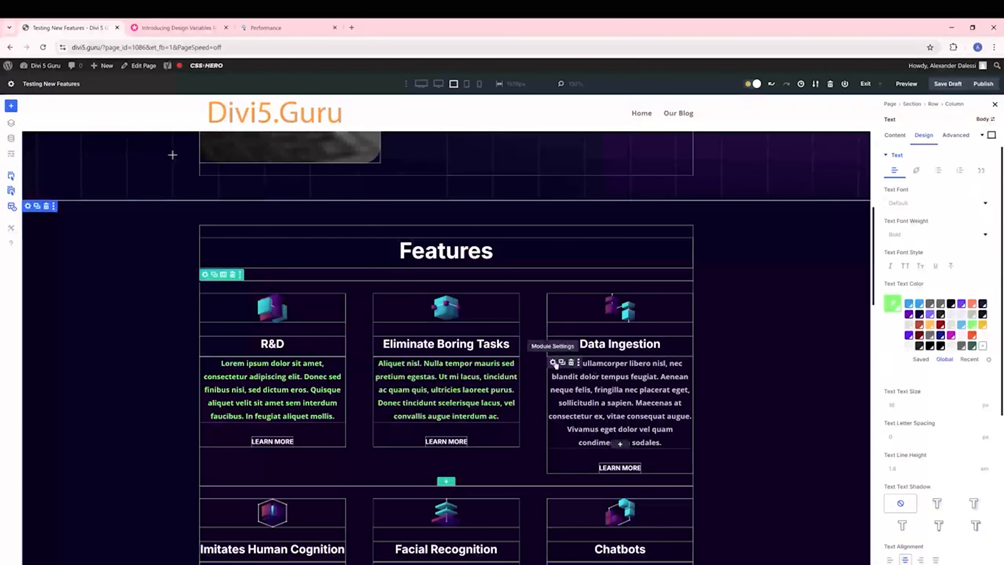
click(553, 362)
click(923, 135)
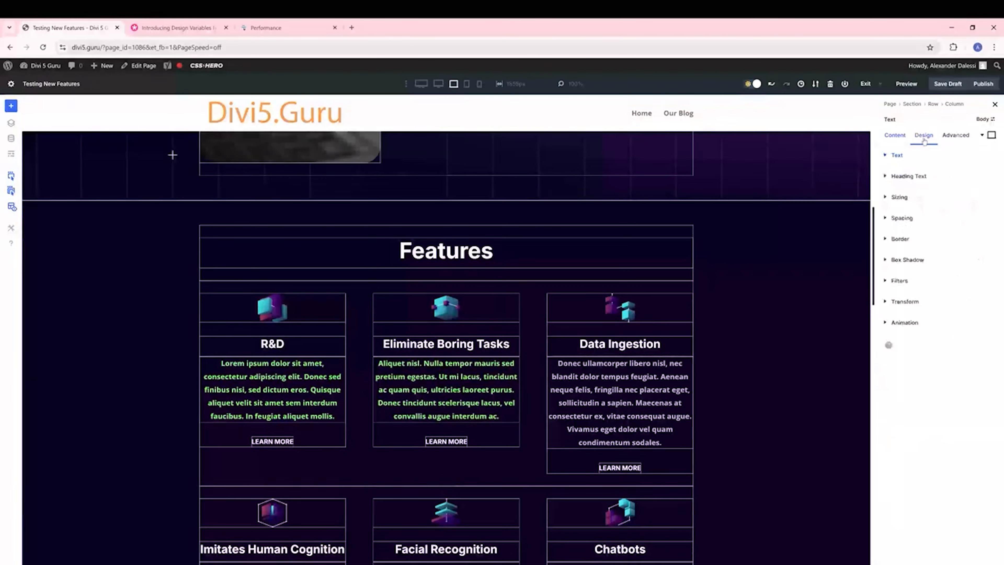
click(988, 158)
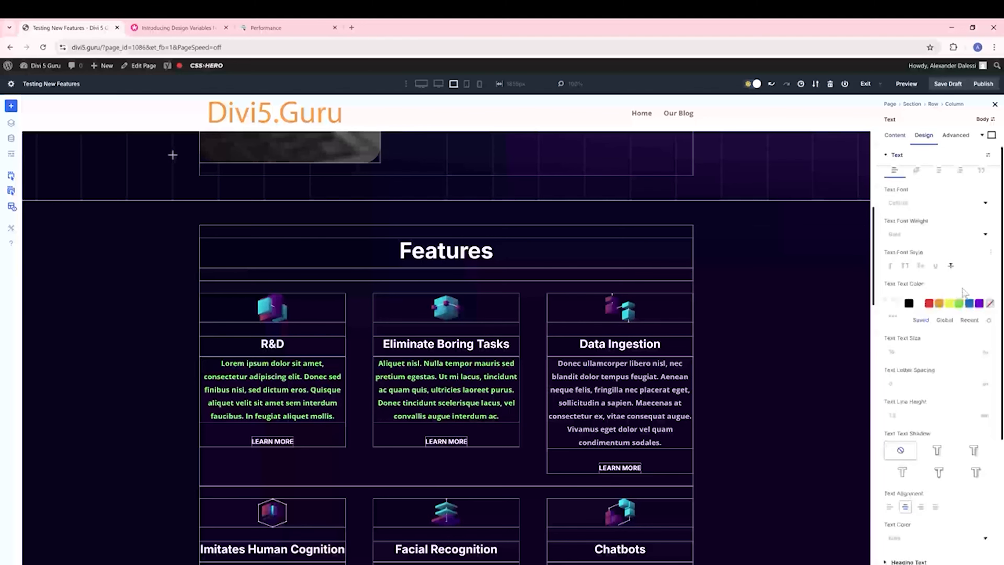
click(944, 320)
Apply the global green color to the body text of the Imitates Human Cognition feature.
scroll(457, 383, down, 1)
scroll(457, 383, down, 3)
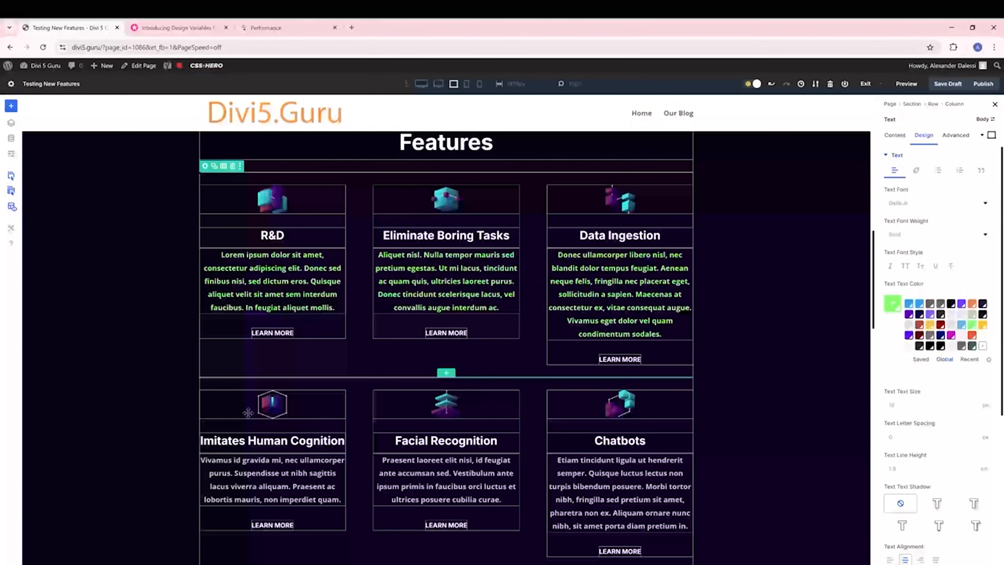
click(206, 458)
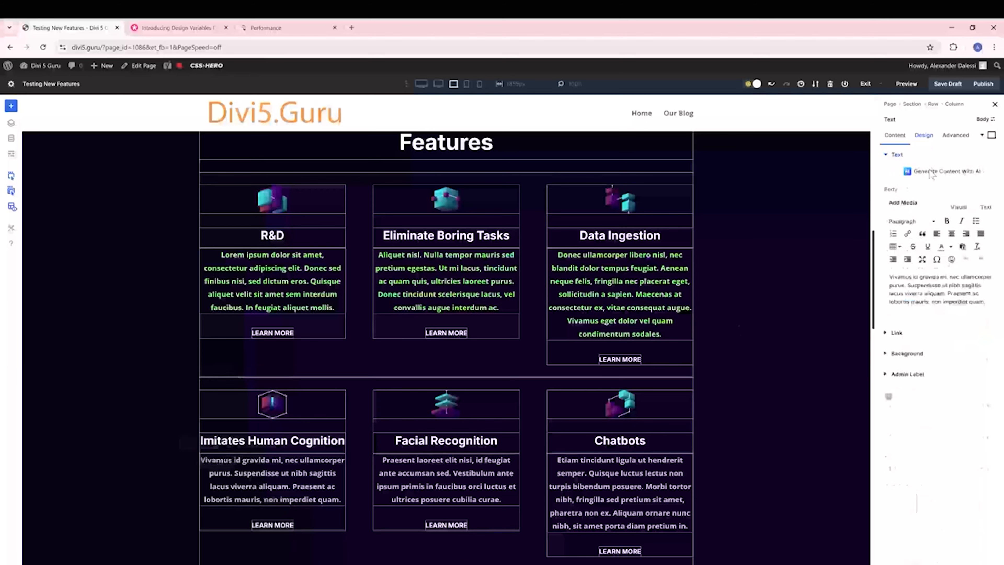
click(922, 145)
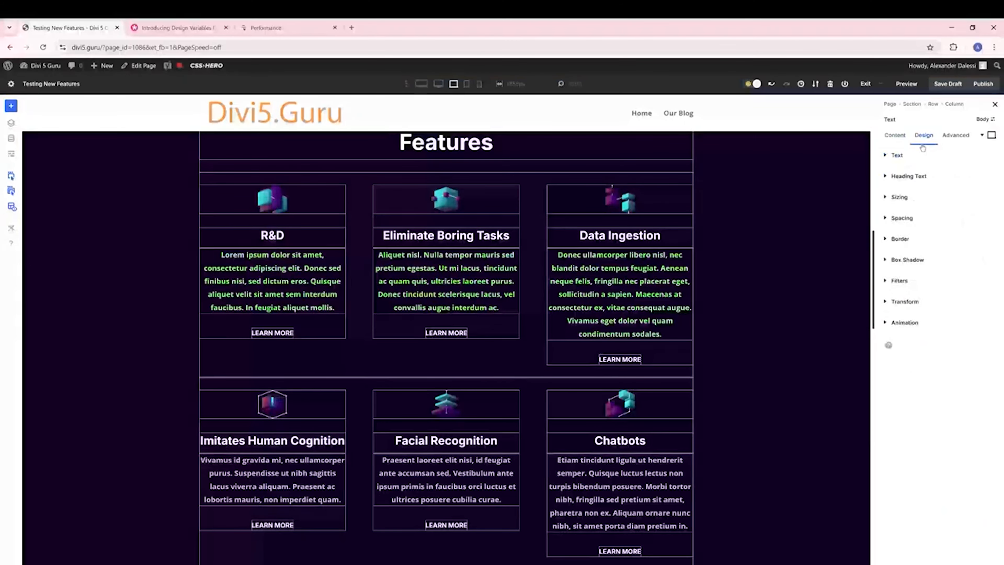
click(896, 155)
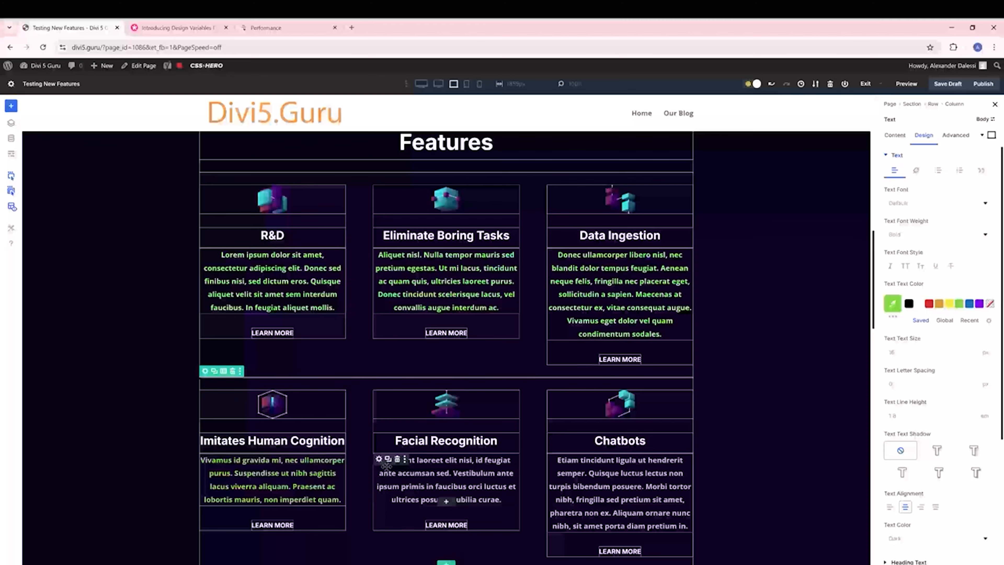
click(948, 321)
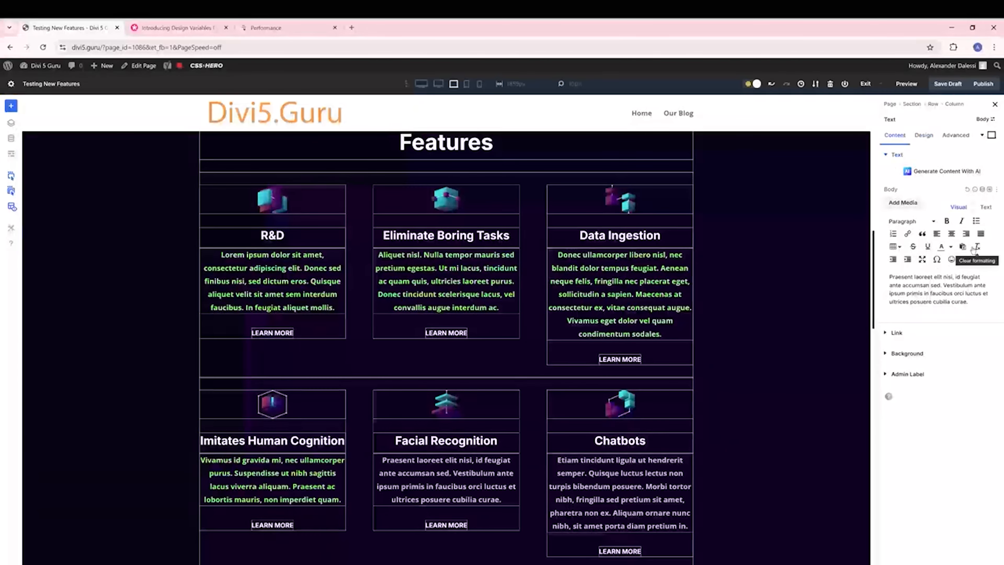
Set the Facial Recognition feature's body text color to the global green #7fff5b.
click(923, 135)
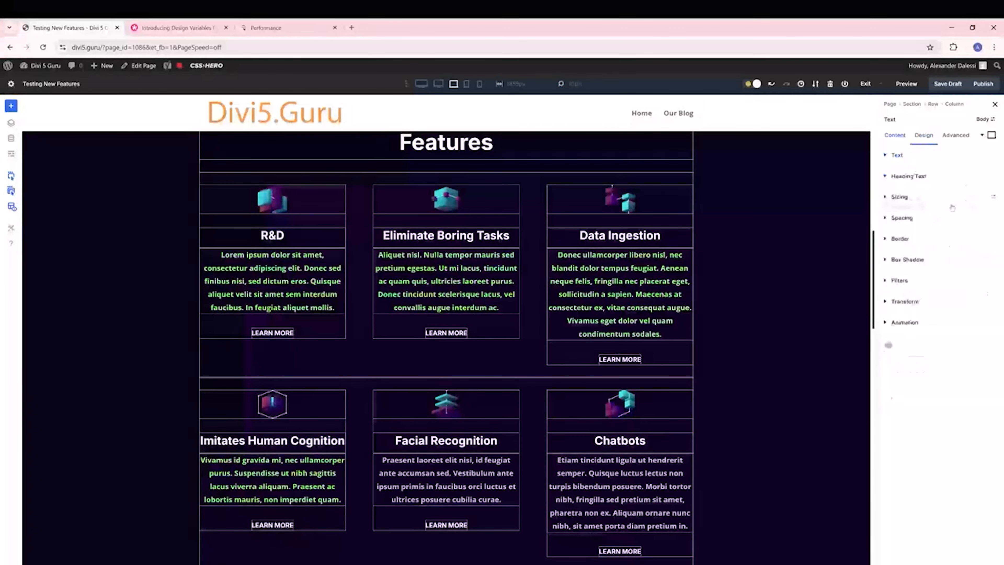
click(927, 156)
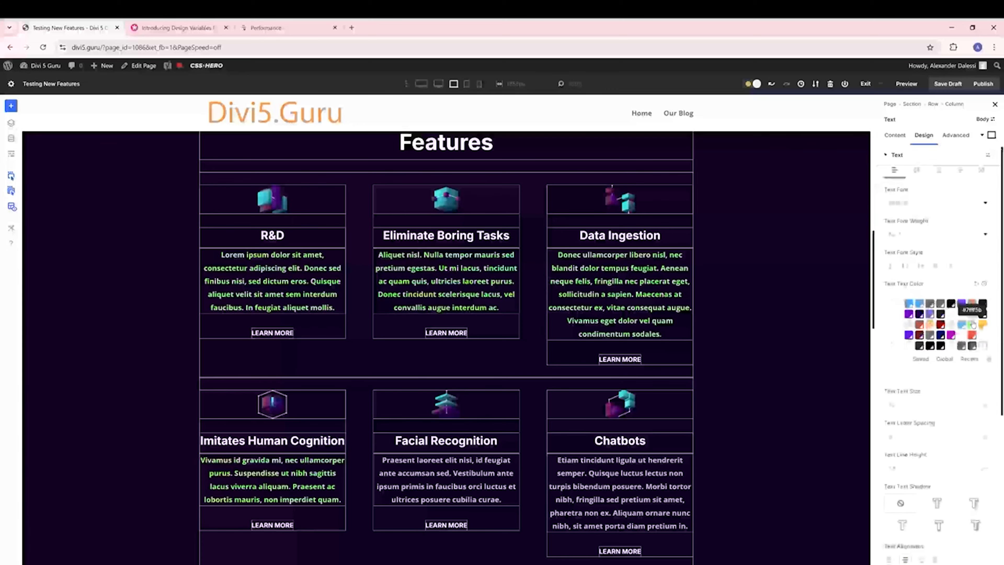
click(972, 324)
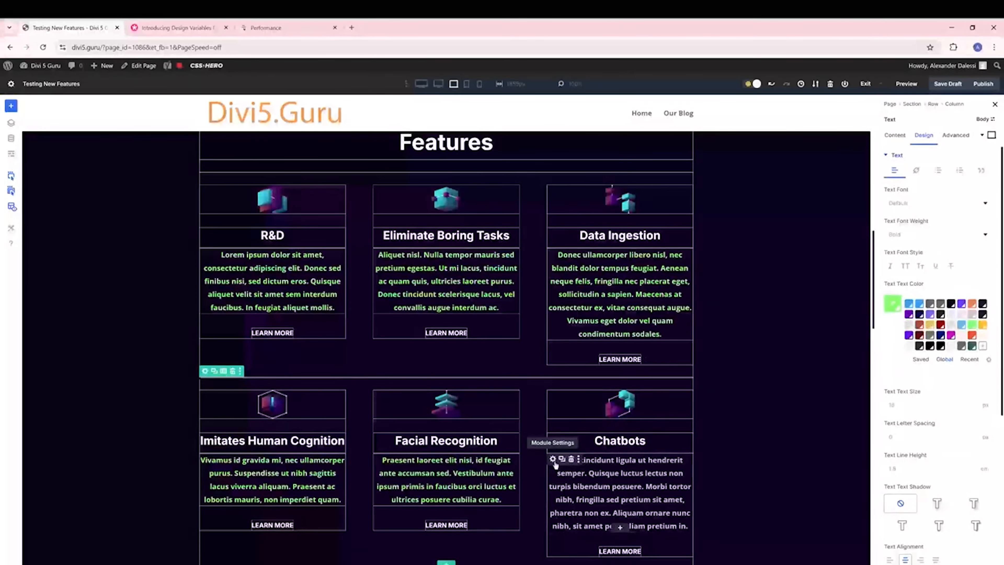
Set the Chatbots feature's body text color to the global green.
click(553, 459)
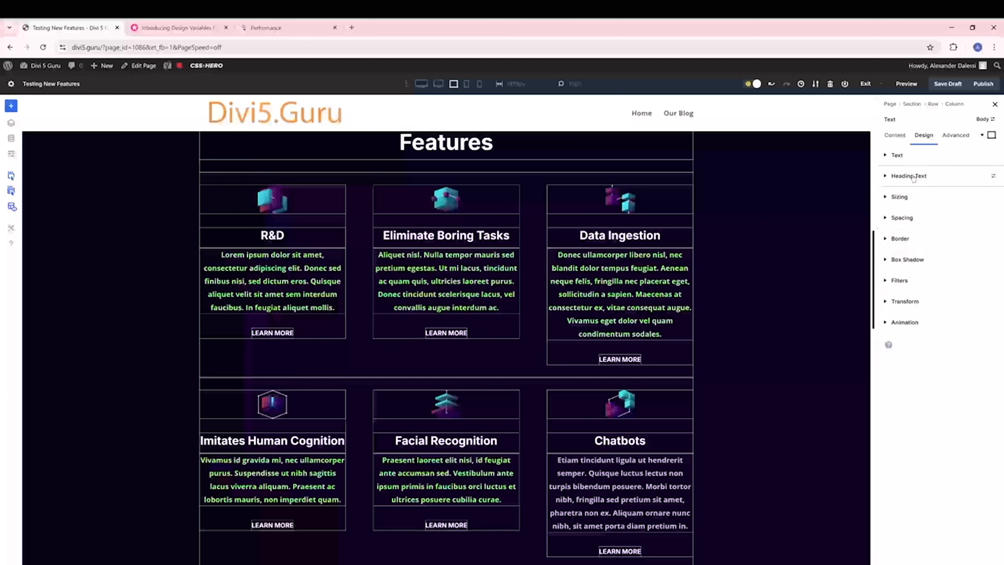
click(905, 154)
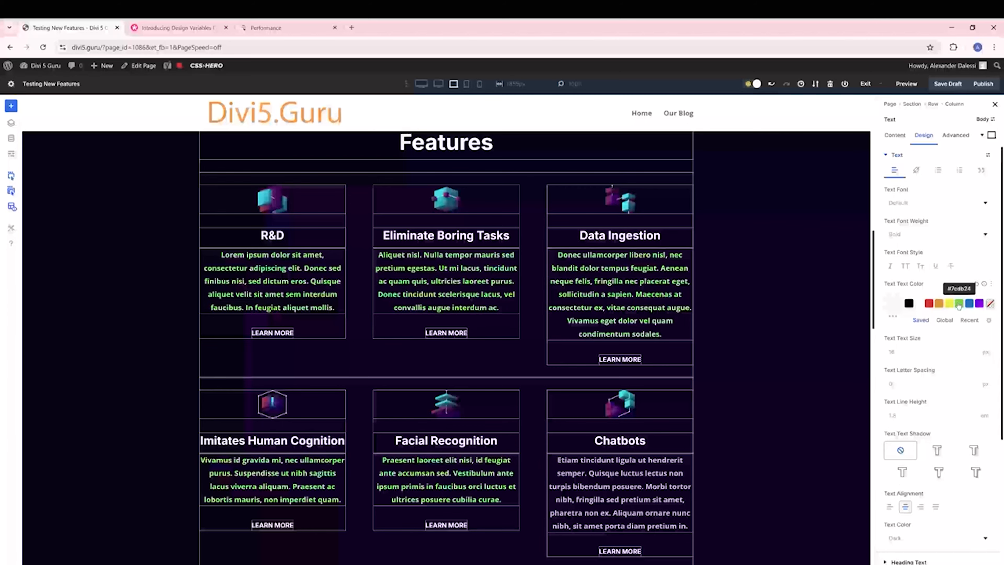
click(958, 305)
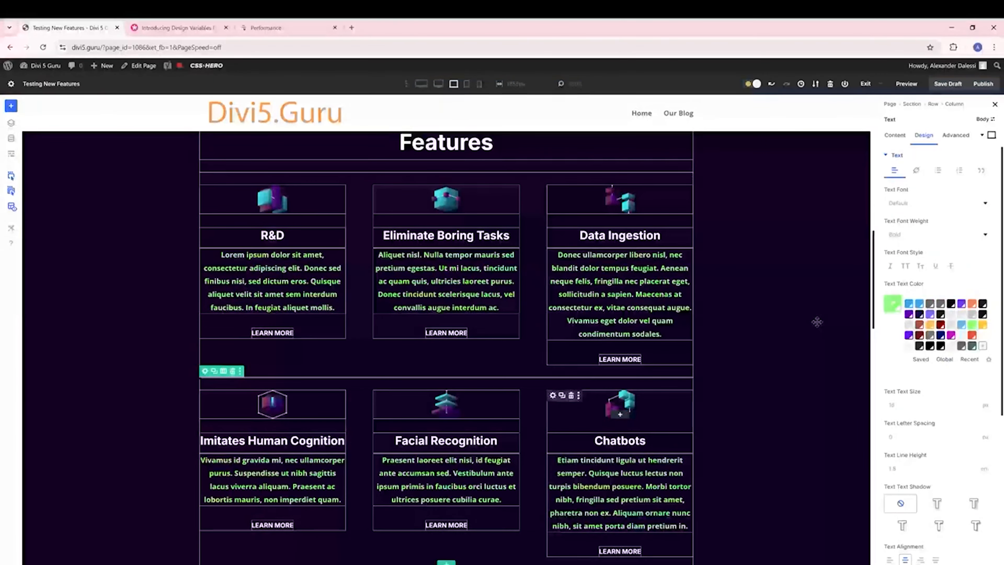
Edit the global green used by the Chatbots text, trying several shades and settling on yellow-green #d8fc58, and check the Features texts.
click(893, 304)
click(945, 297)
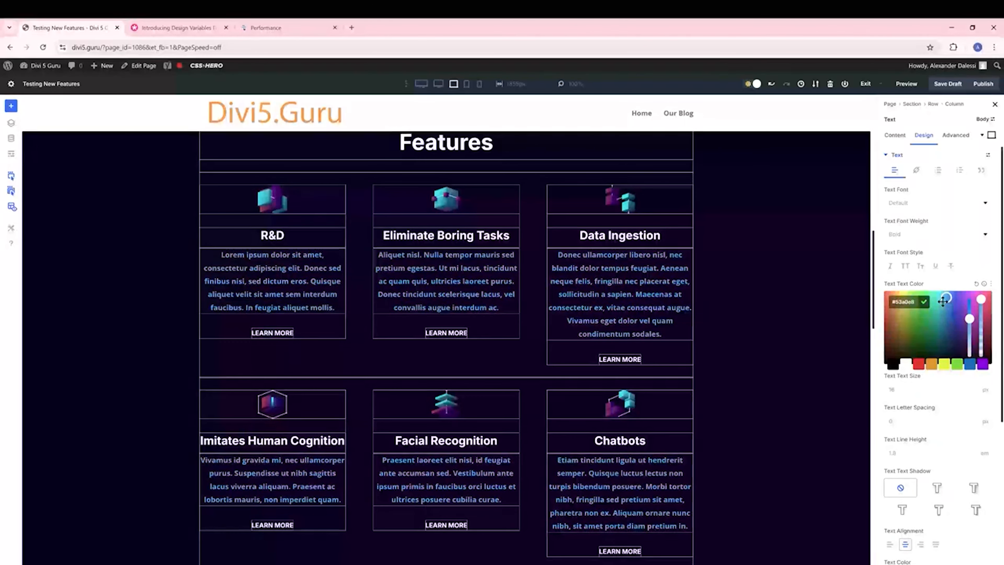
drag(945, 297, 904, 322)
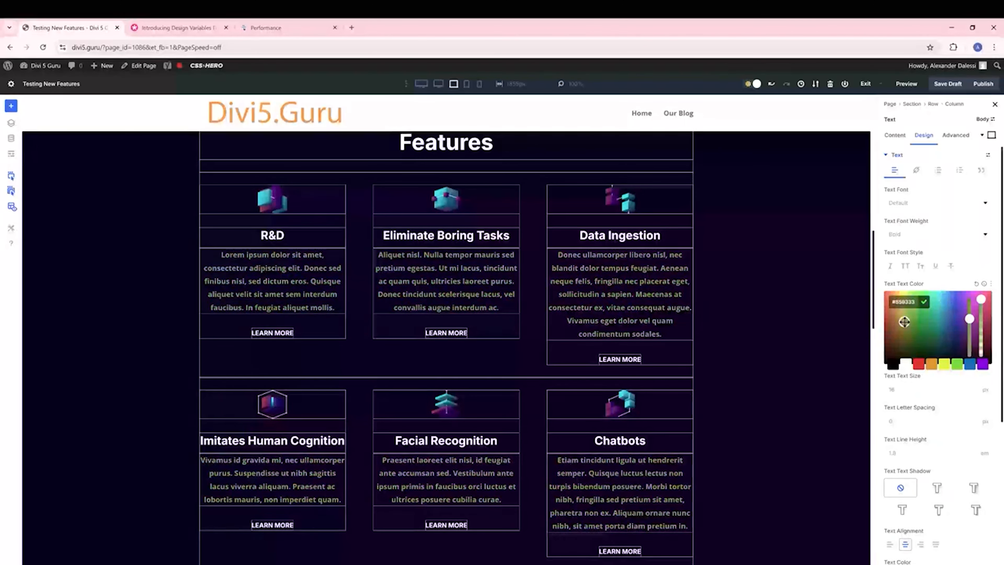
click(923, 293)
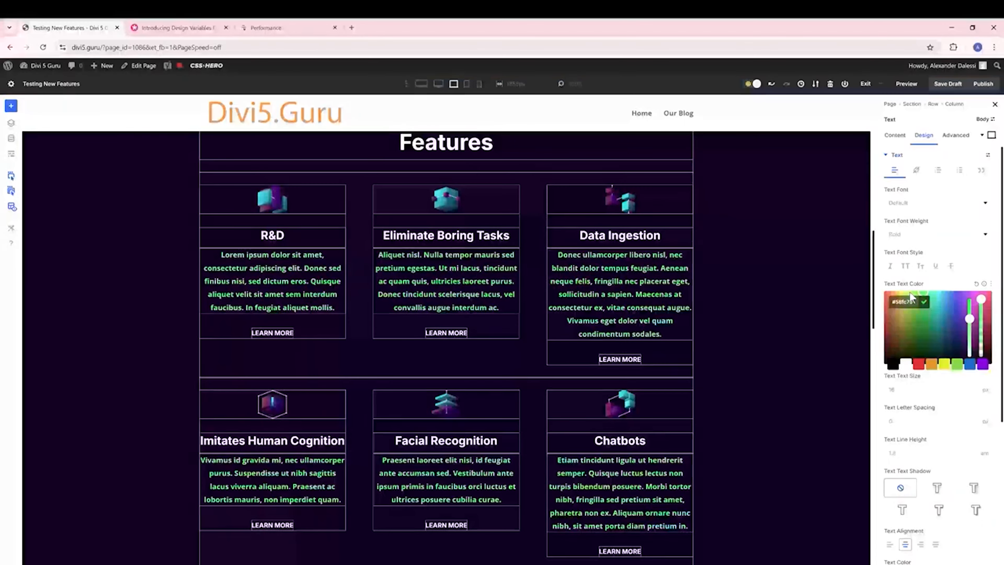
click(915, 316)
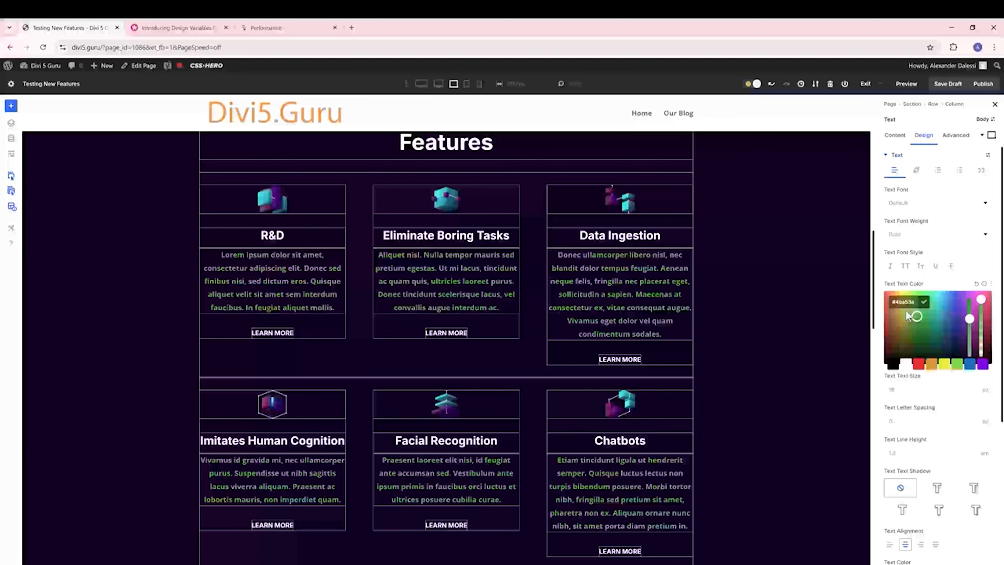
click(906, 292)
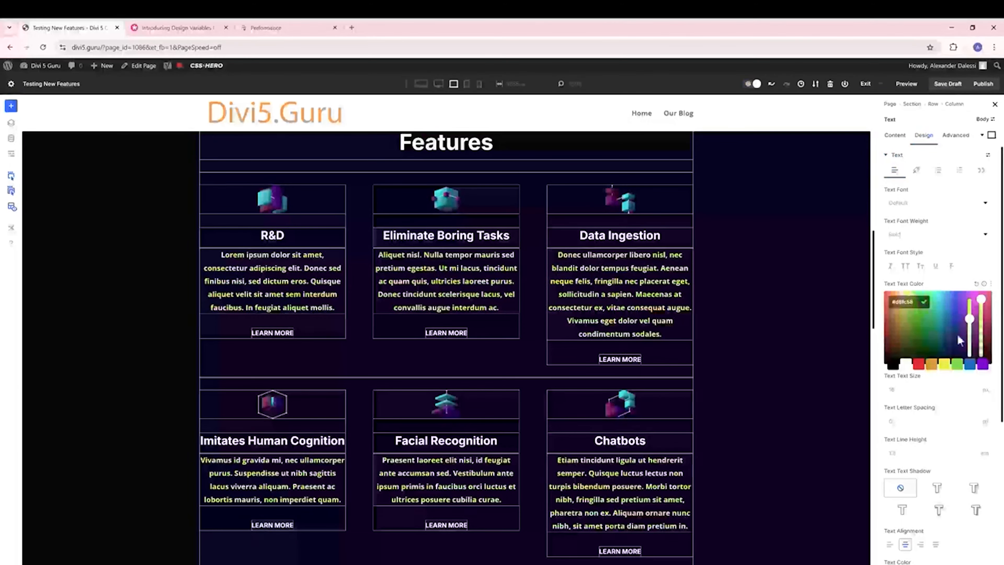
scroll(694, 434, down, 1)
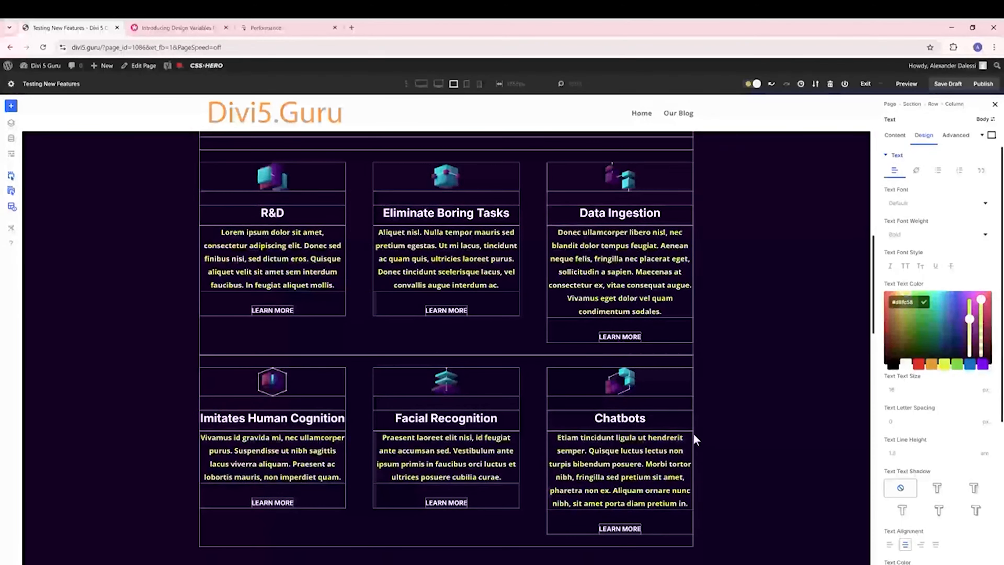
scroll(693, 433, up, 4)
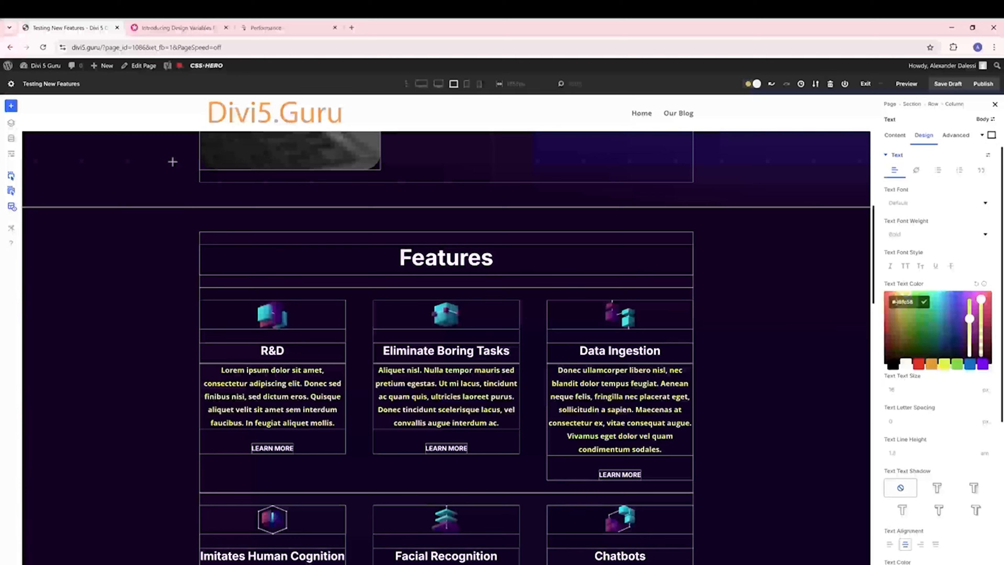
Copy the hex code of the edited global text color.
triple_click(900, 302)
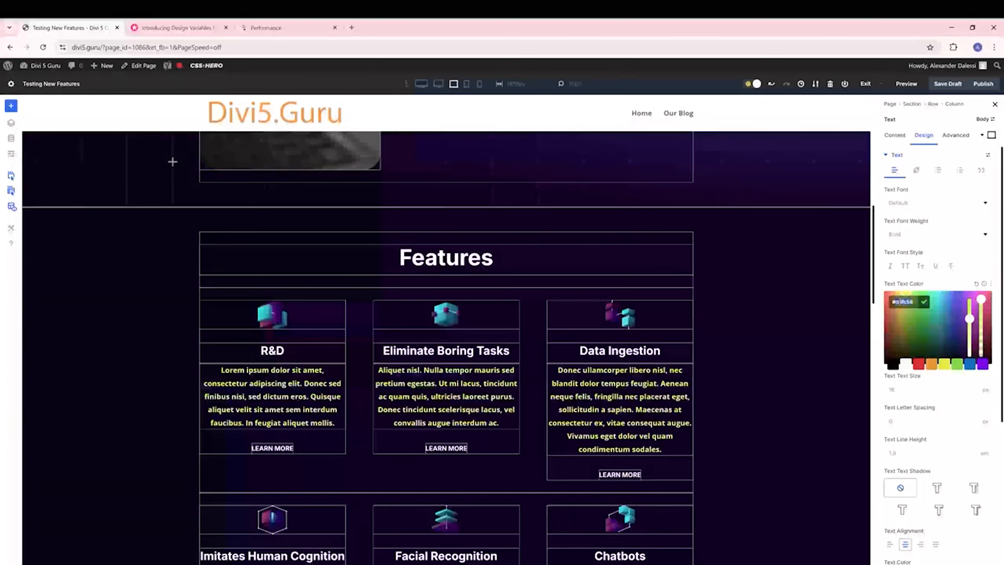
right_click(900, 301)
click(909, 309)
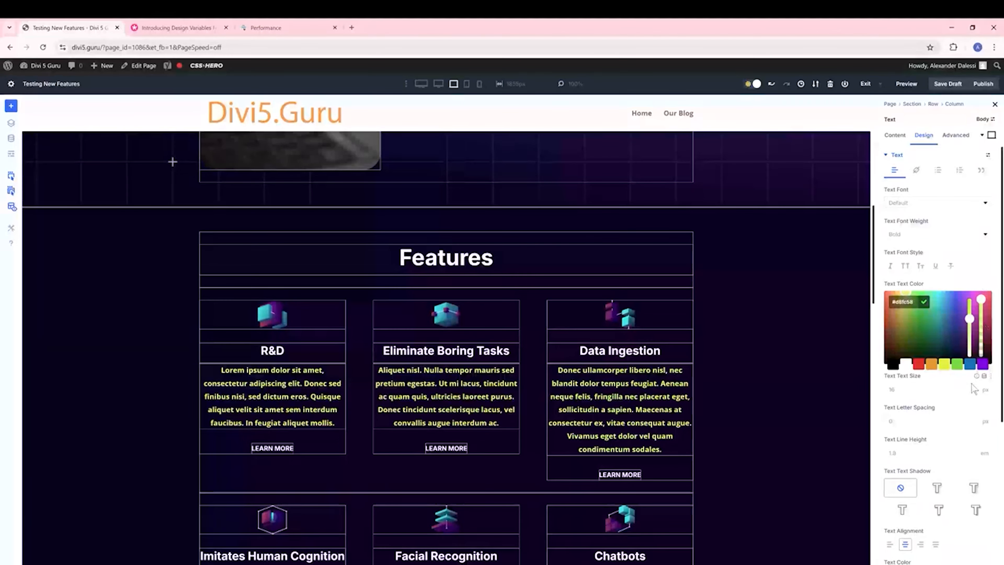
Open the Global Variables manager from the text size setting, review the list of global colors, and close it without saving.
click(983, 376)
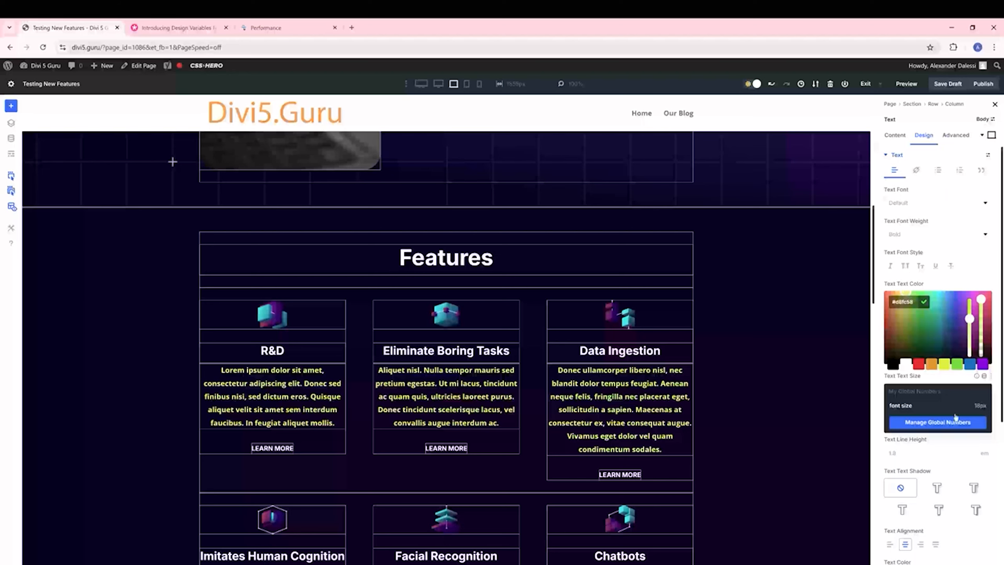
click(943, 423)
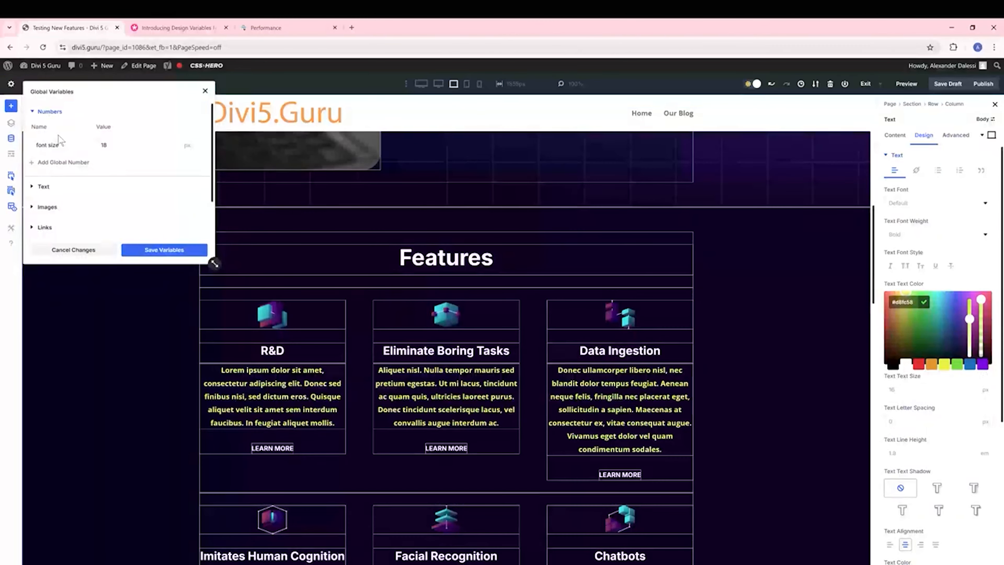
click(49, 111)
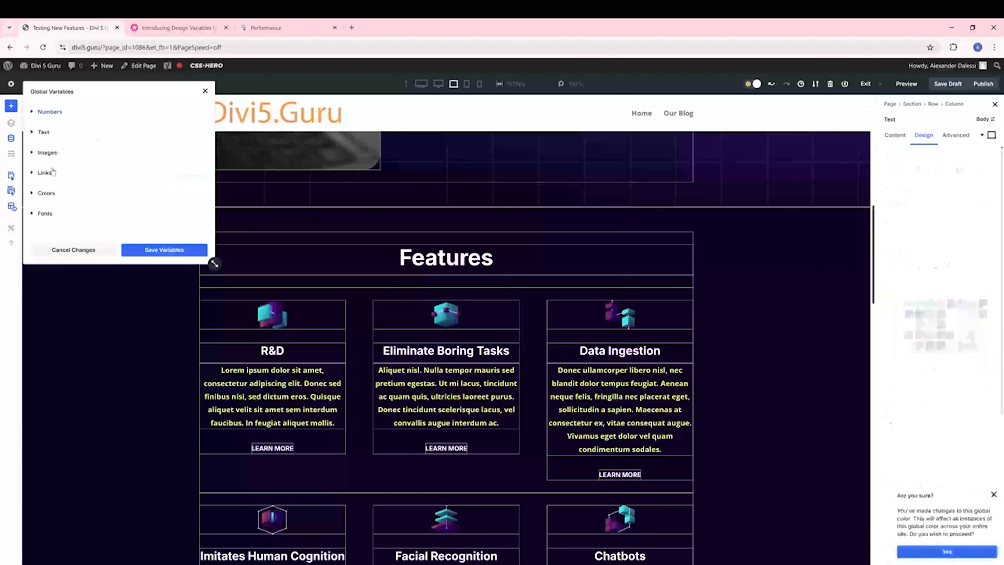
click(55, 196)
scroll(55, 198, down, 3)
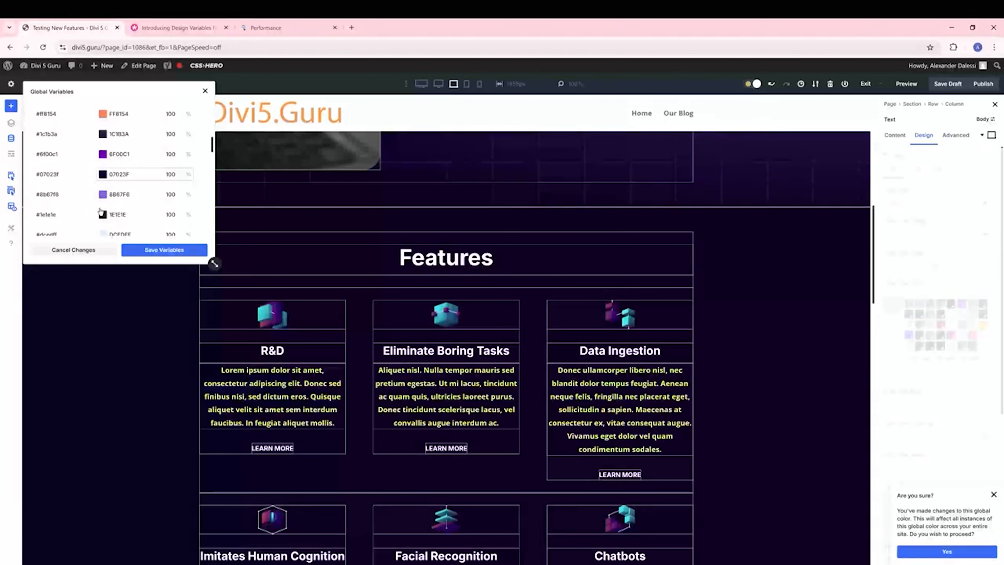
scroll(101, 212, down, 5)
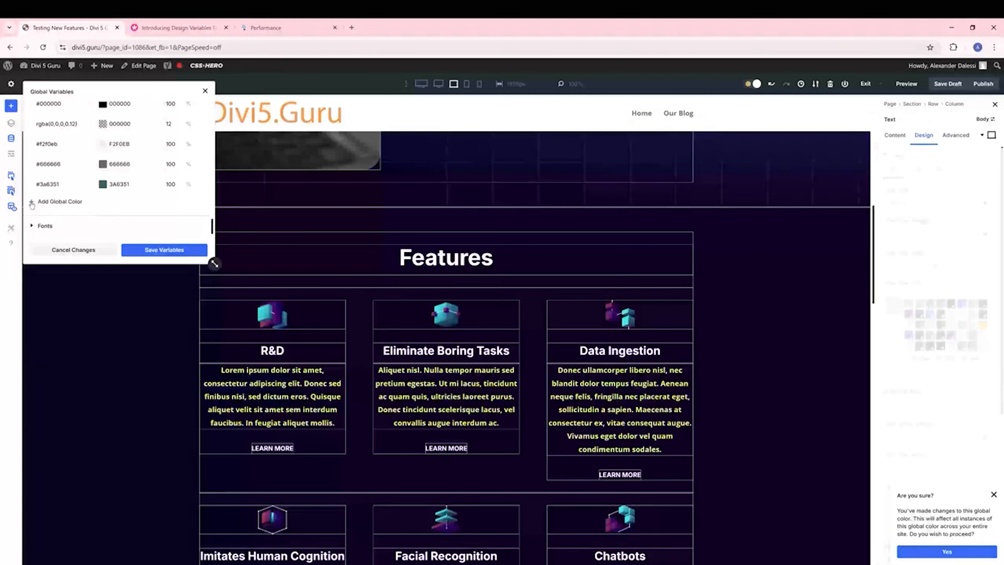
scroll(119, 207, up, 5)
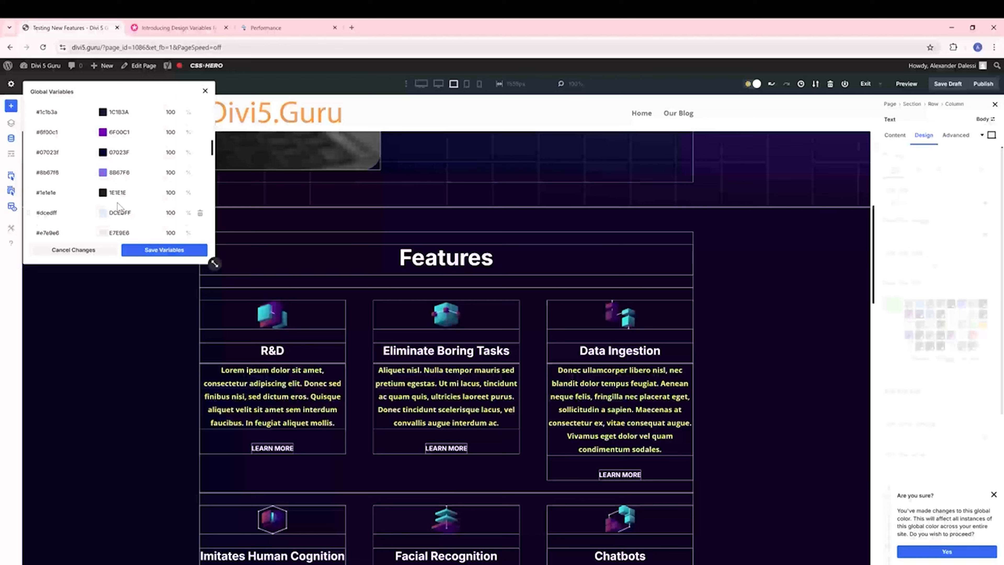
scroll(119, 207, down, 1)
scroll(120, 209, down, 5)
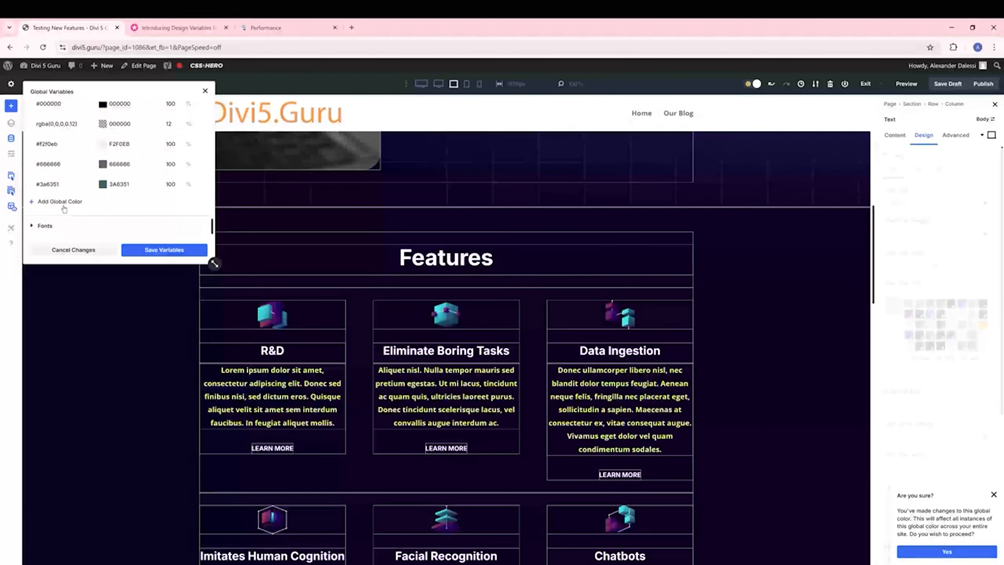
scroll(102, 205, up, 3)
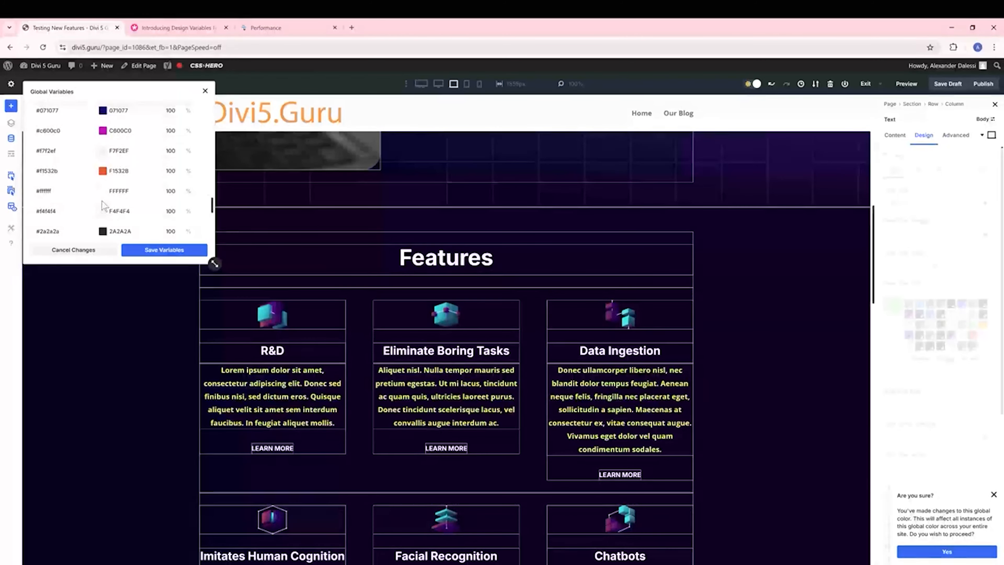
scroll(102, 205, up, 5)
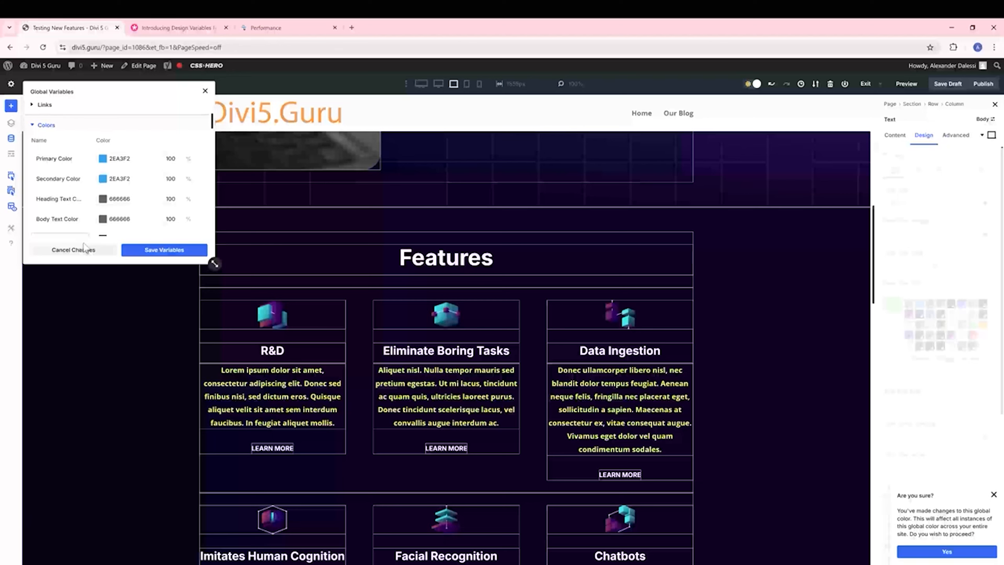
click(74, 249)
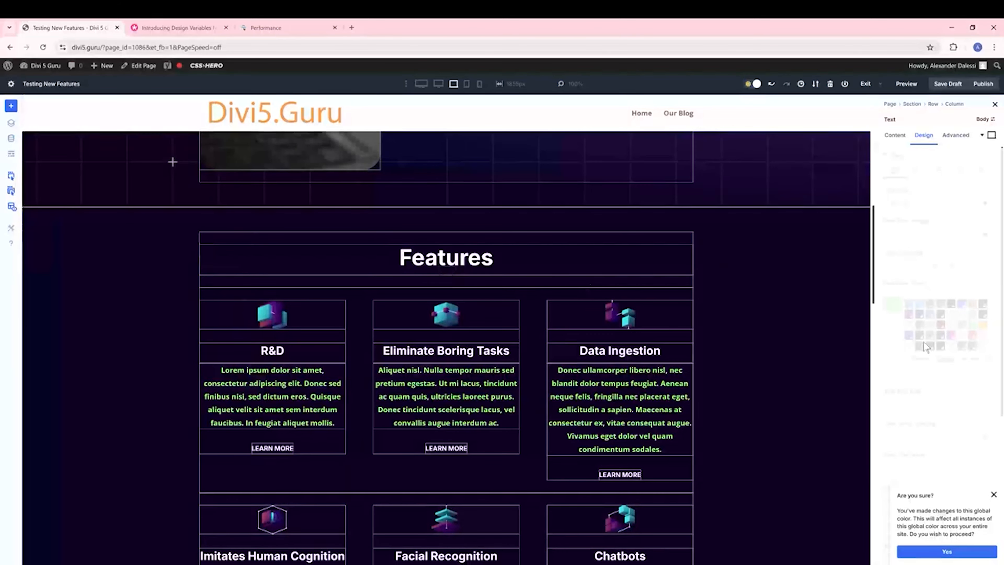
Confirm the global color change for all its instances across the site and reopen that color for editing.
click(960, 554)
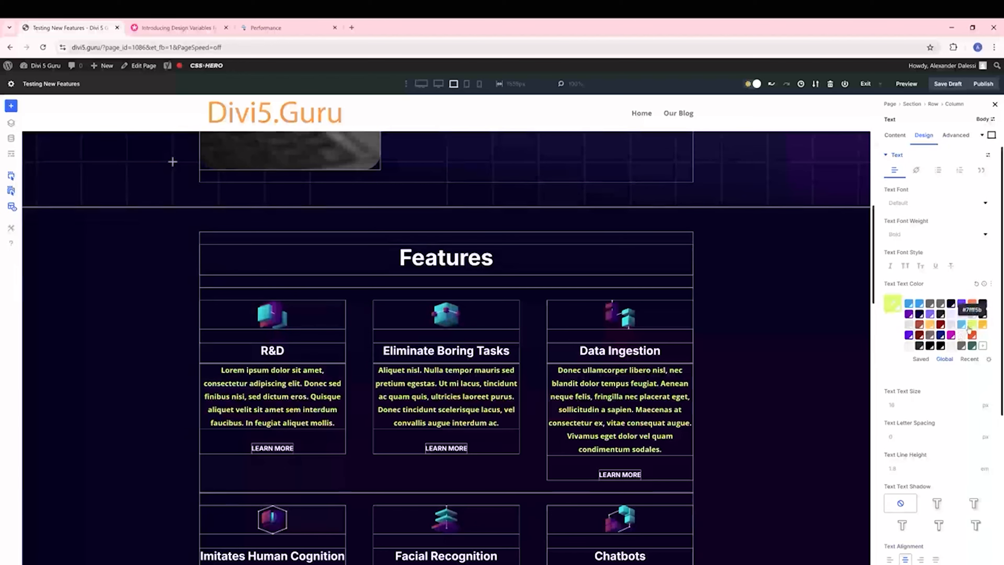
click(899, 304)
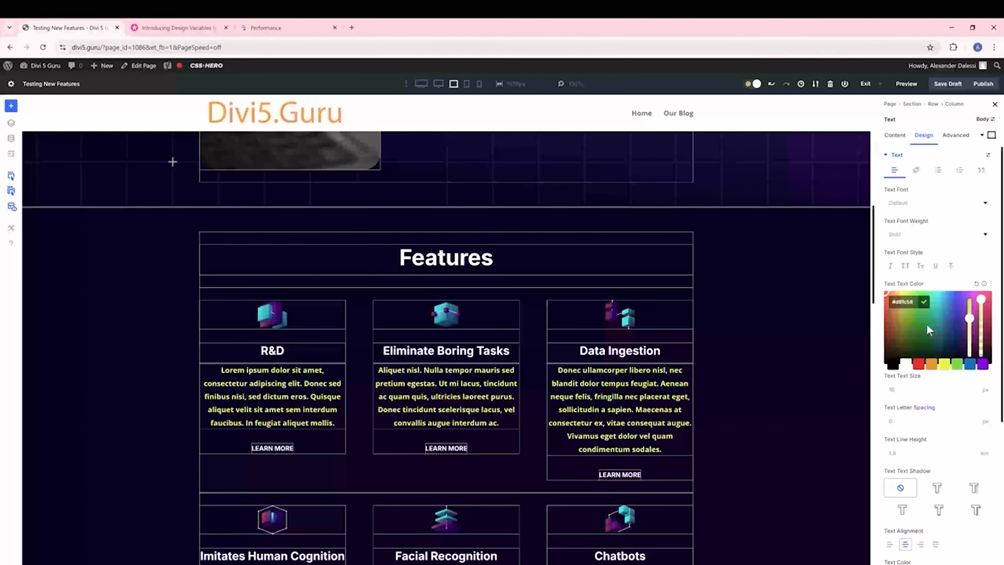
Accept #d8fc58 as the global text color and check the feature texts down to the Chatbots row.
click(926, 304)
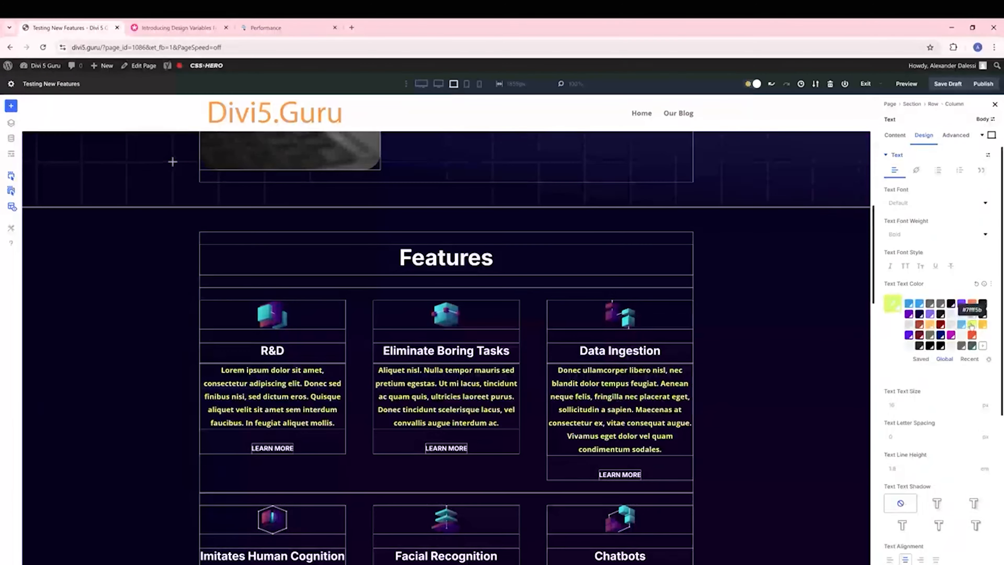
scroll(446, 356, down, 5)
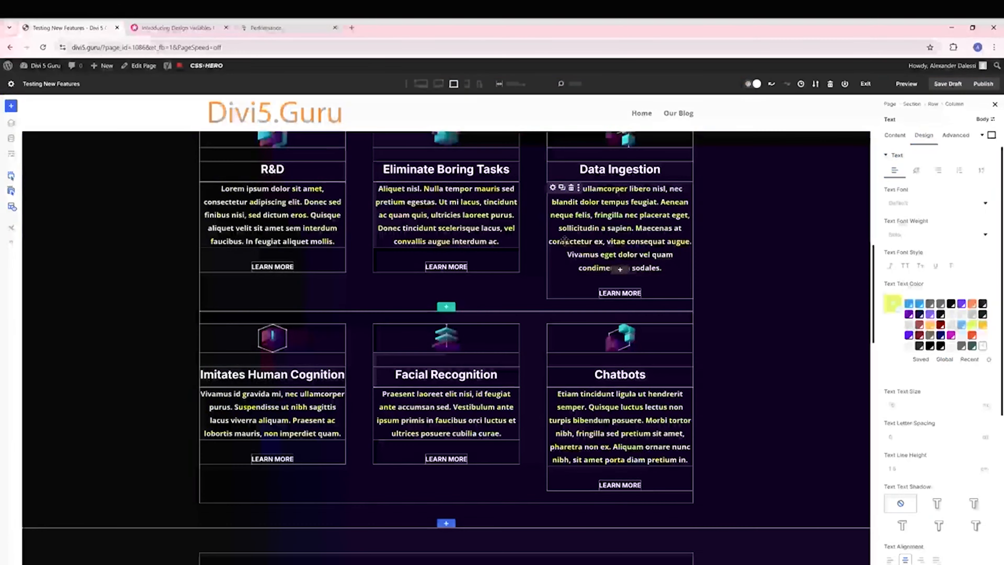
scroll(565, 240, down, 3)
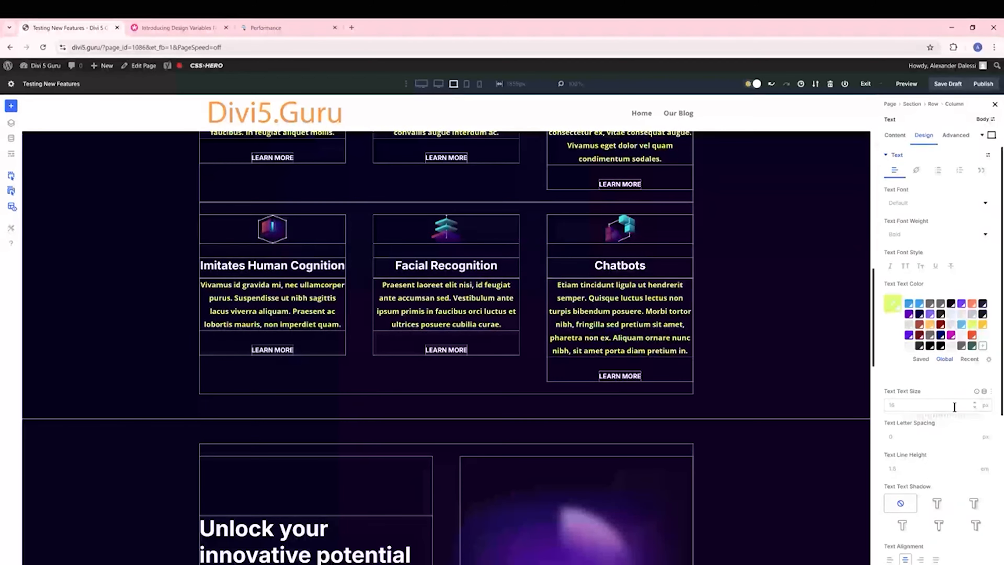
Open the global numbers manager from the Chatbots text size setting and rename the font size variable as "text module size".
click(984, 391)
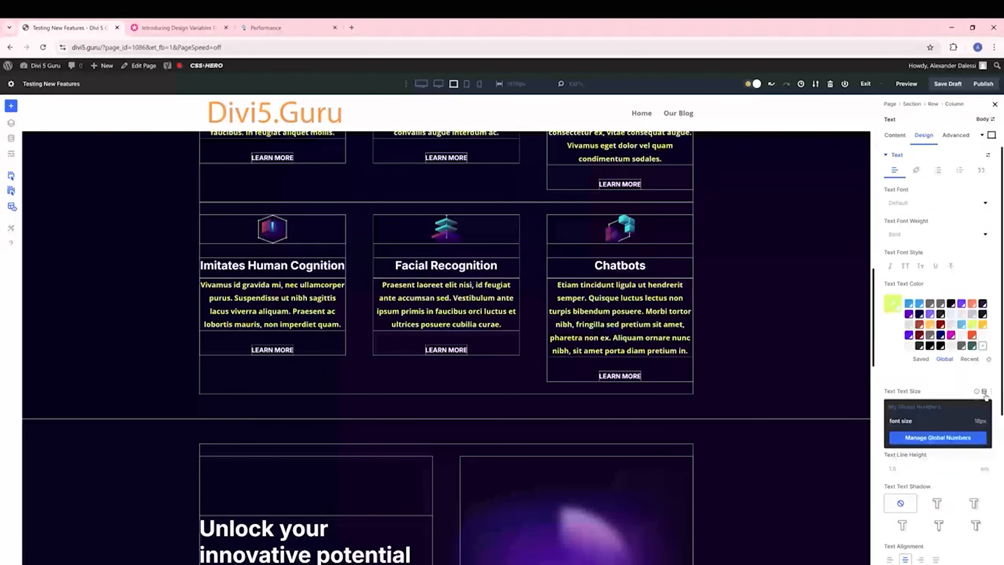
click(936, 438)
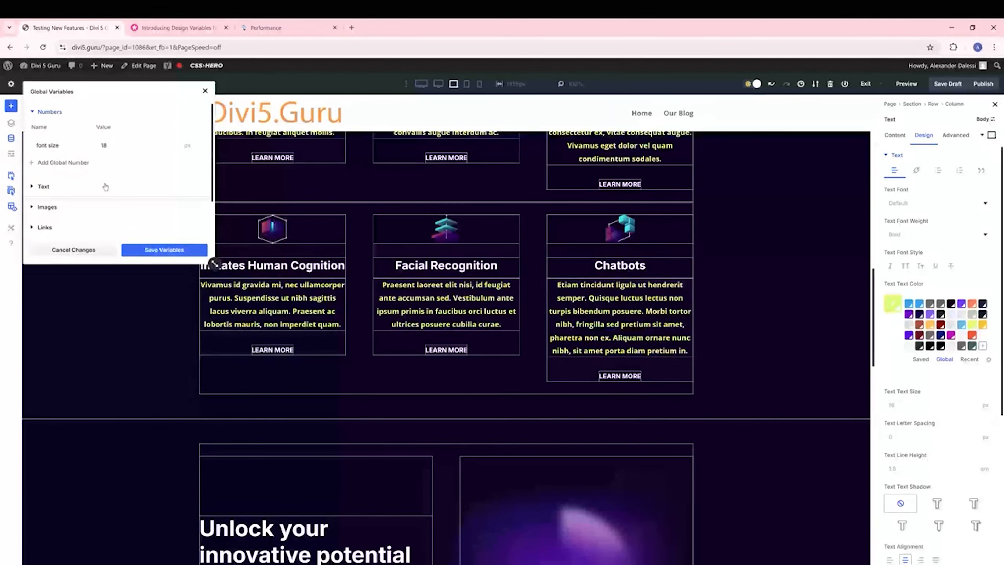
click(65, 145)
triple_click(67, 145)
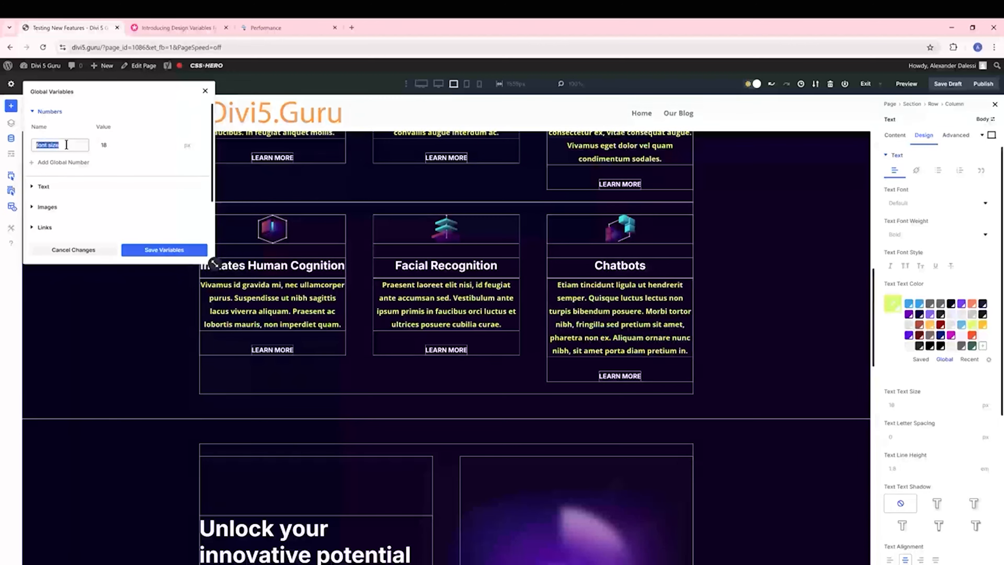
key(BackSpace)
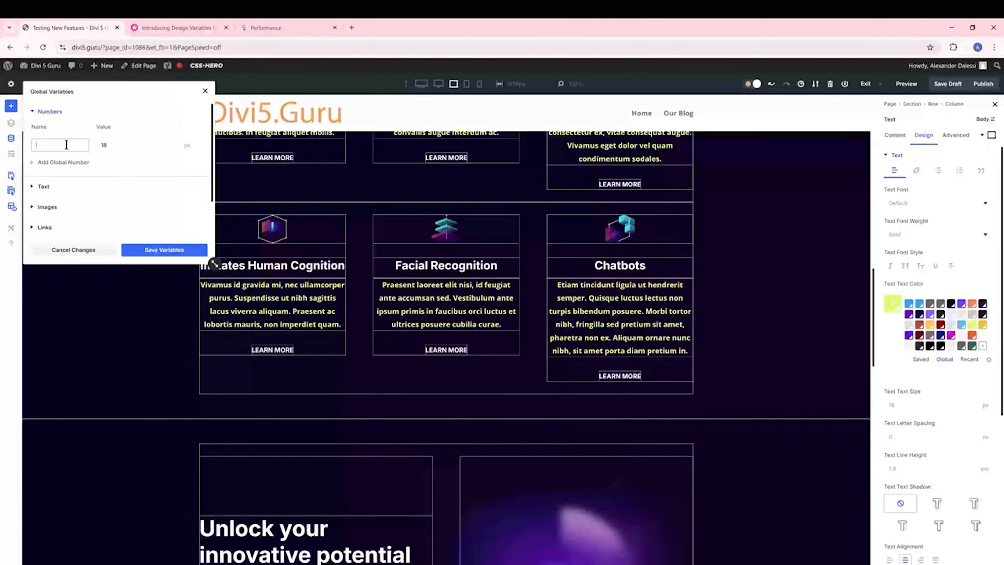
text(text modul)
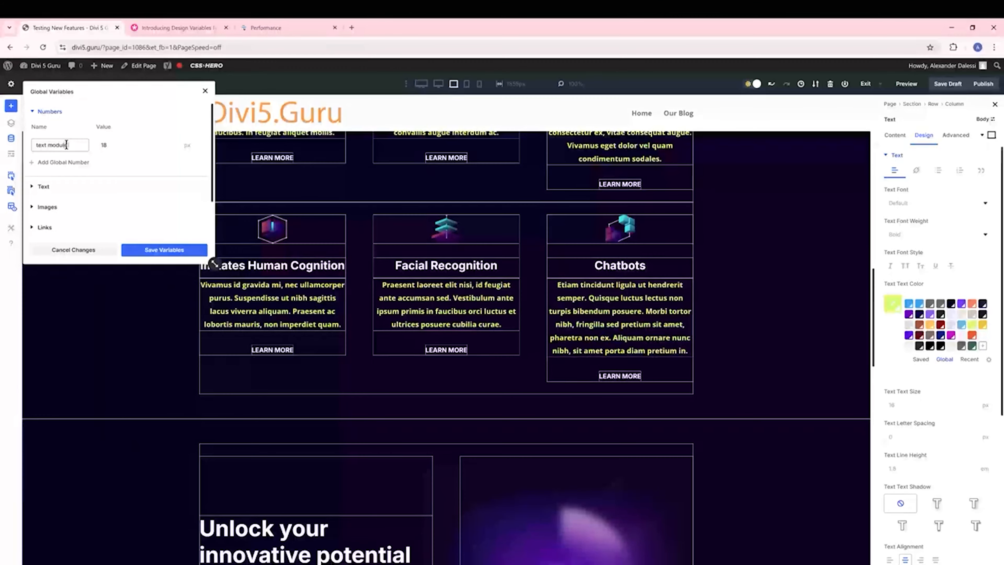
text(e size)
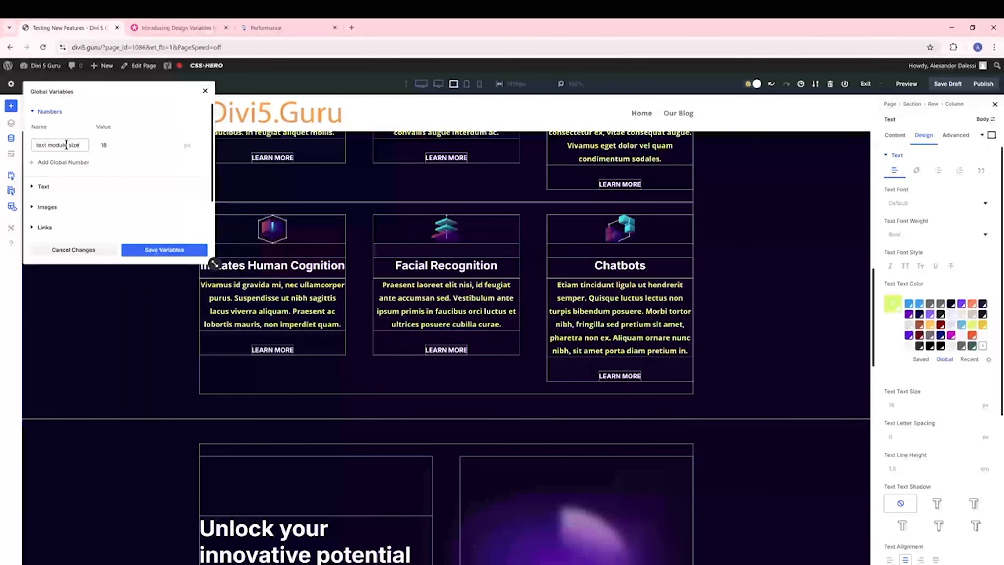
Rename the global number variable as "custom body text size".
triple_click(52, 140)
text(body text size)
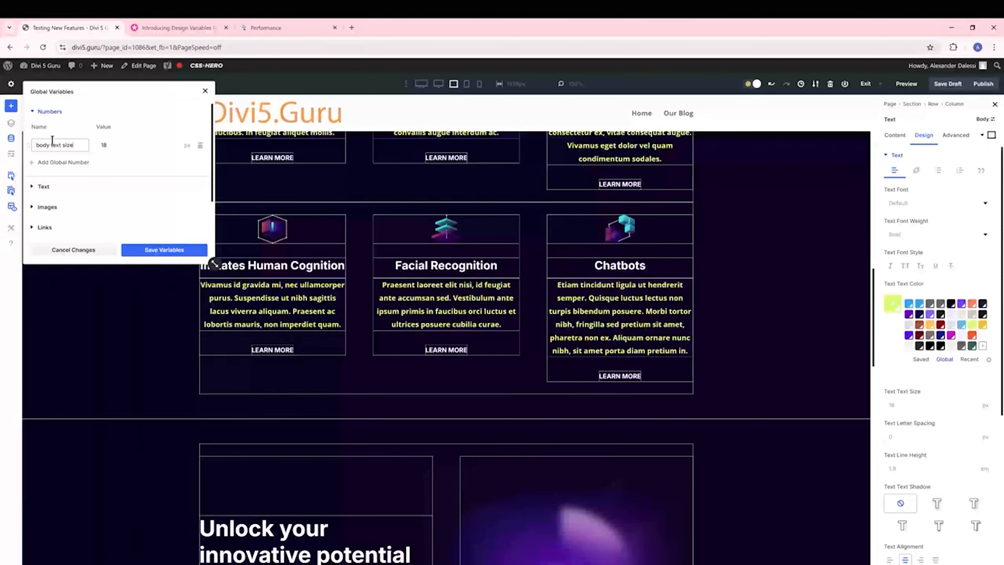
click(37, 148)
text(cust)
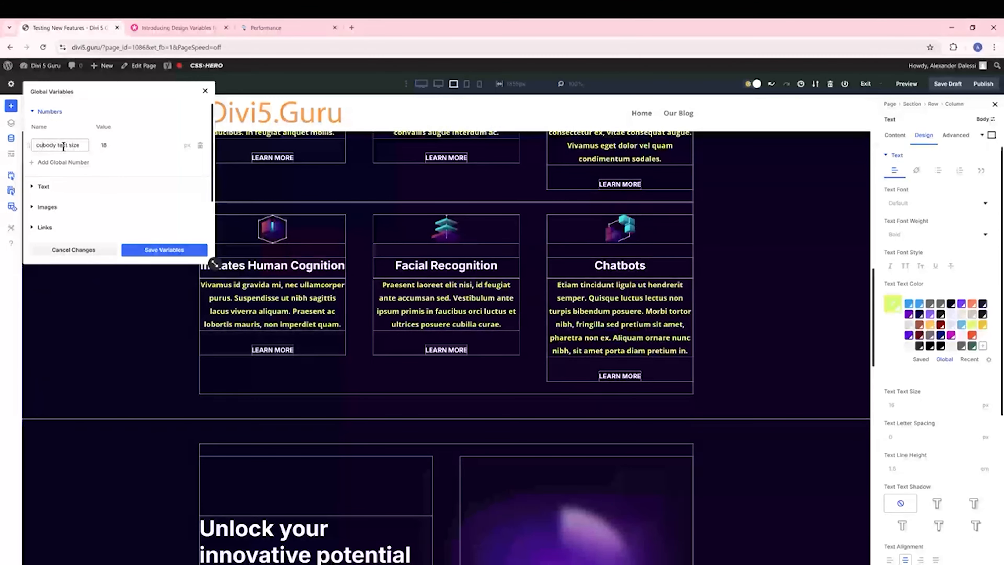
text(om)
Set the custom body text size variable to 20 and choose em as its unit.
click(107, 148)
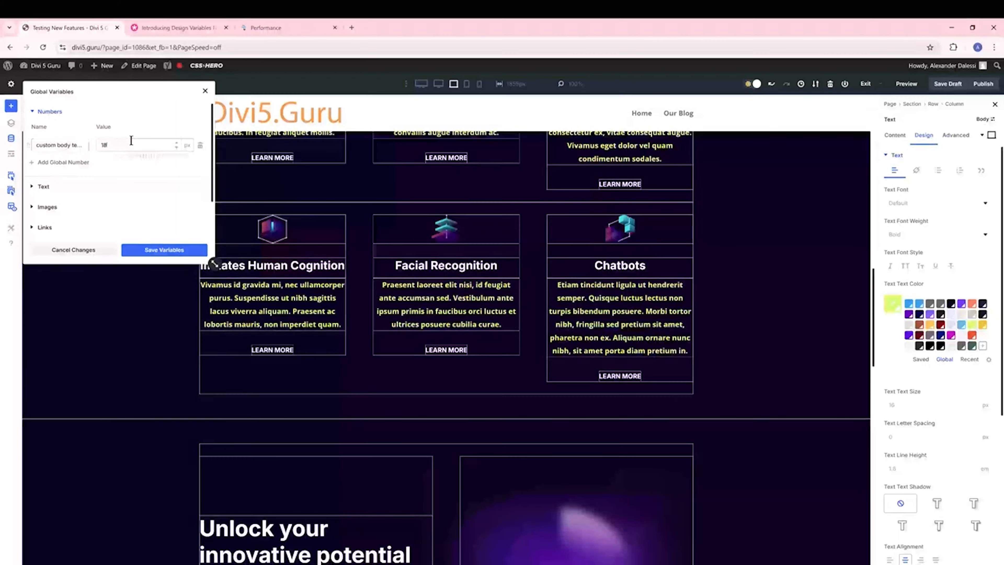
drag(107, 144, 92, 148)
text(20)
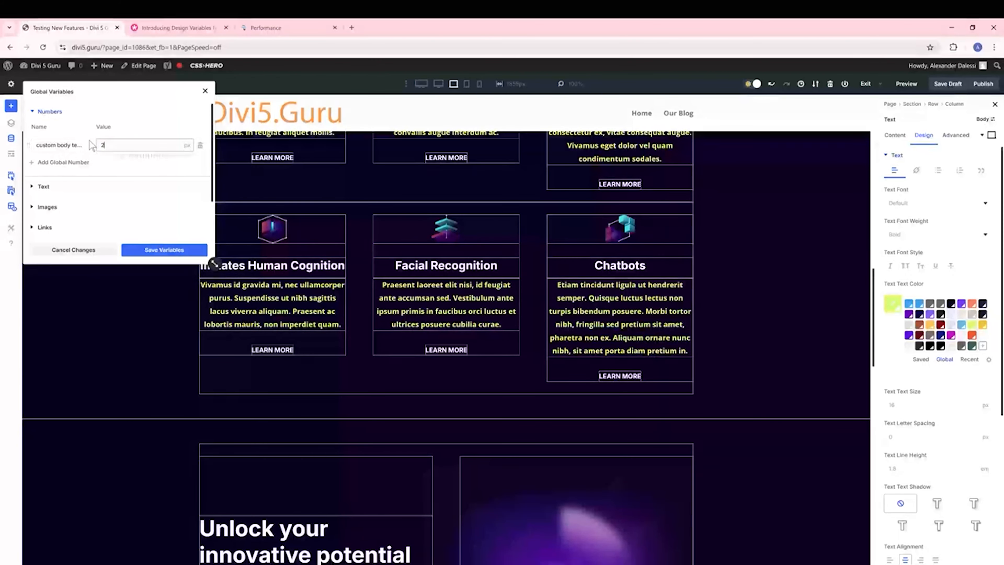
click(185, 149)
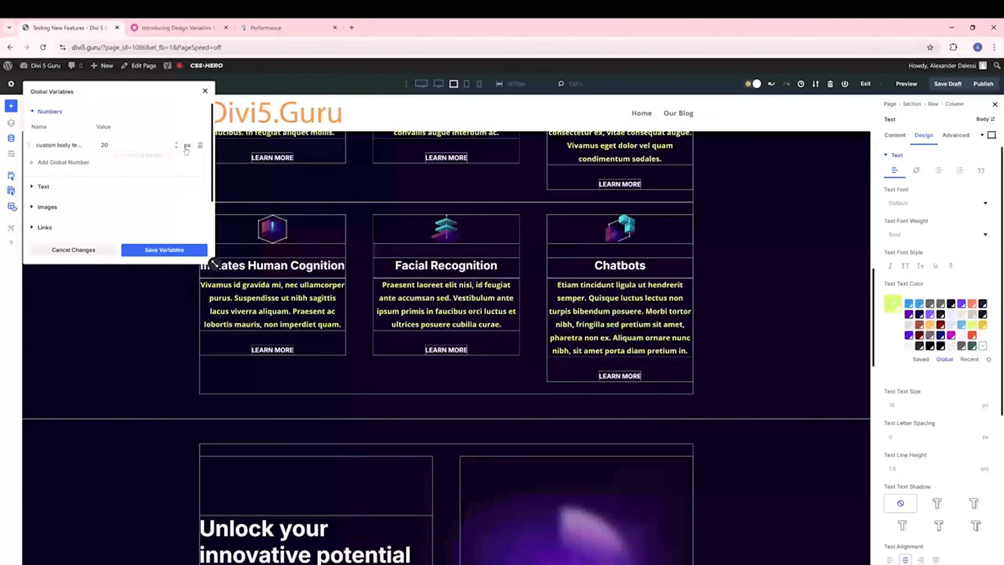
click(187, 150)
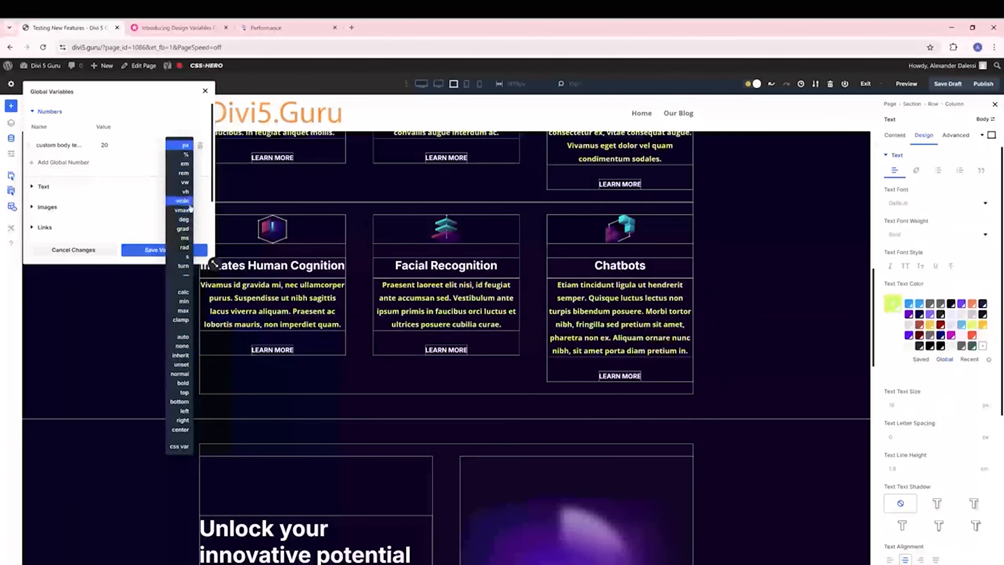
click(191, 169)
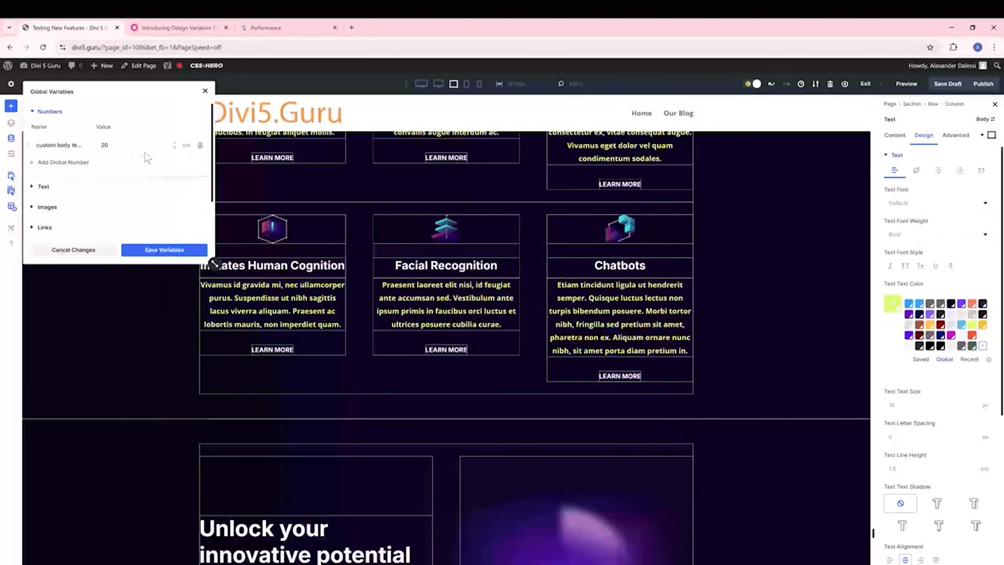
Adjust the custom body text size value in single increments up to 25 em.
click(175, 144)
click(175, 144)
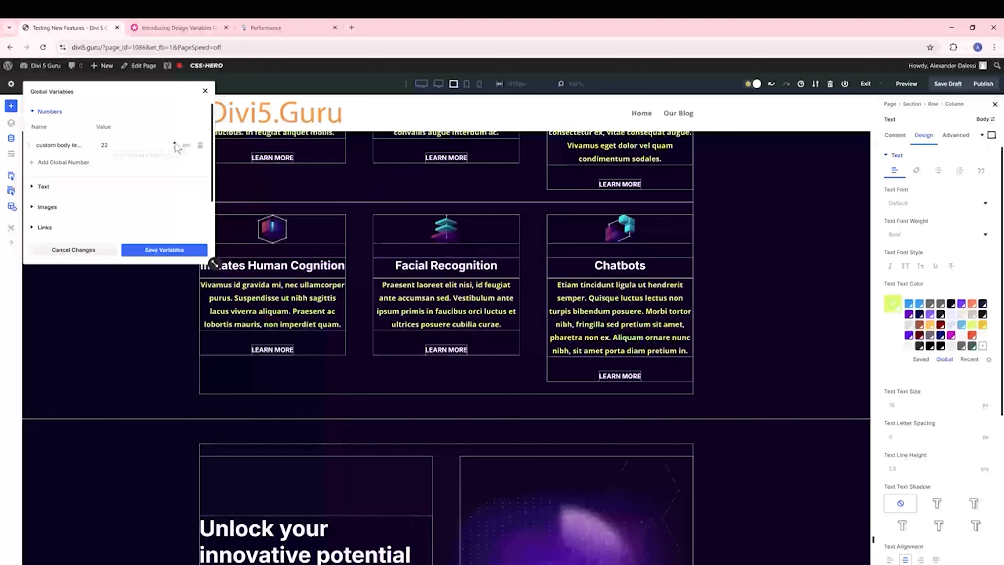
click(175, 144)
click(175, 144)
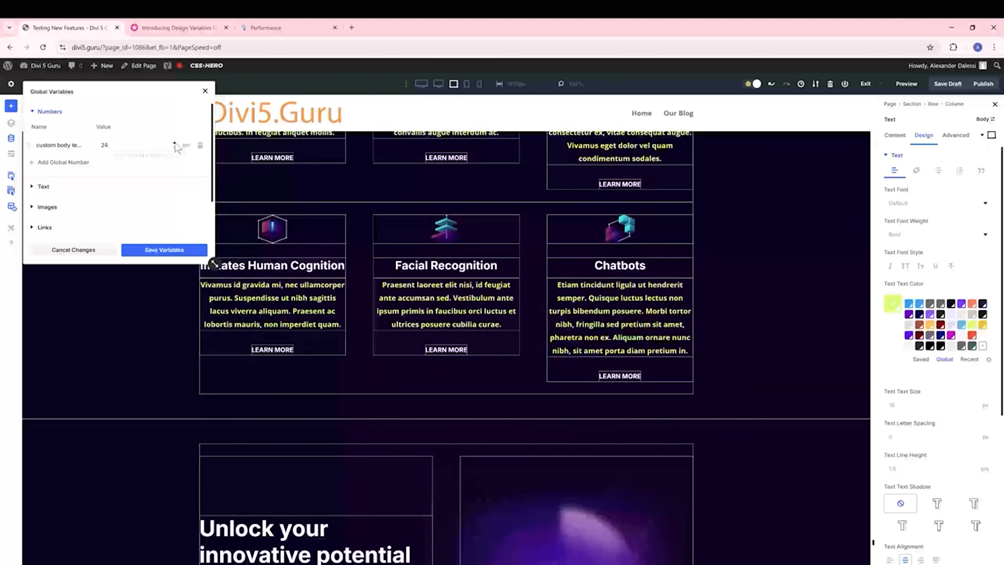
click(175, 144)
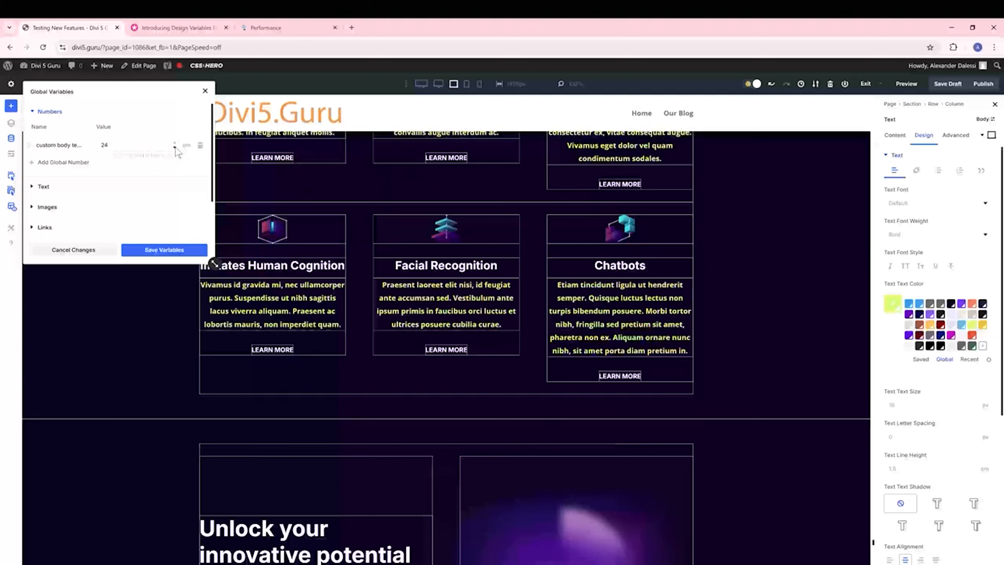
click(175, 147)
click(175, 147)
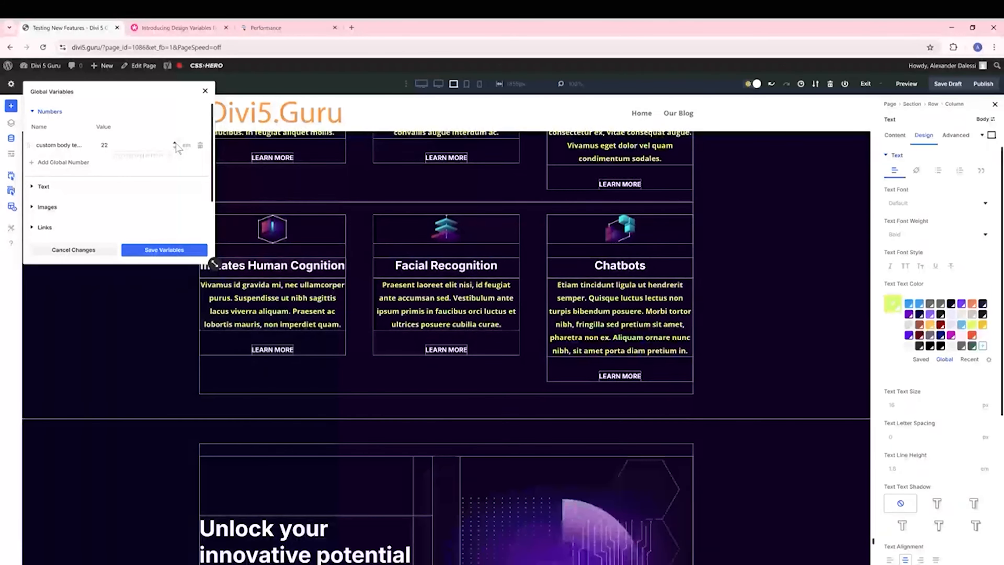
click(175, 144)
click(175, 144)
click(175, 144)
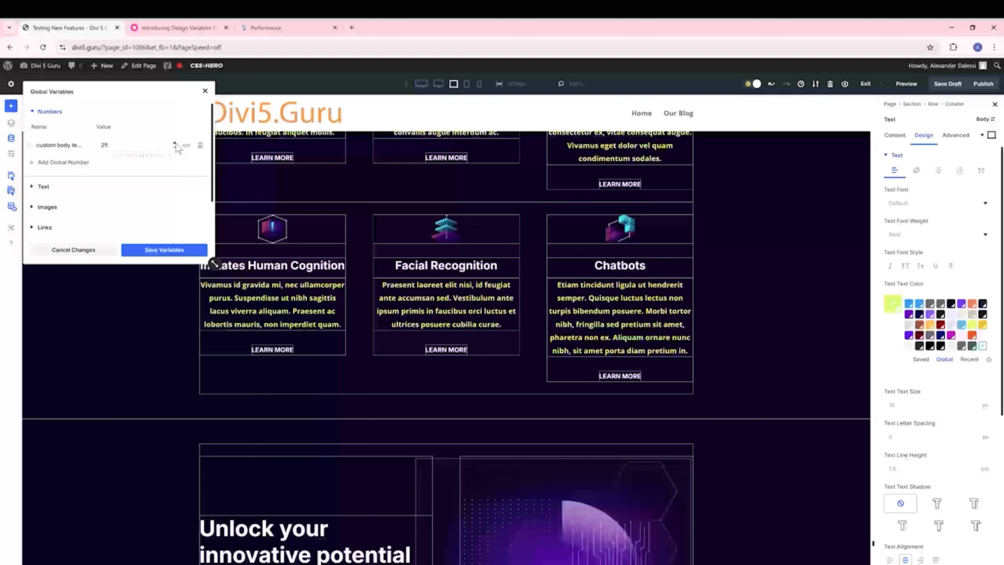
Save the global variables, apply the changes to all instances across the site, and close the manager.
click(171, 250)
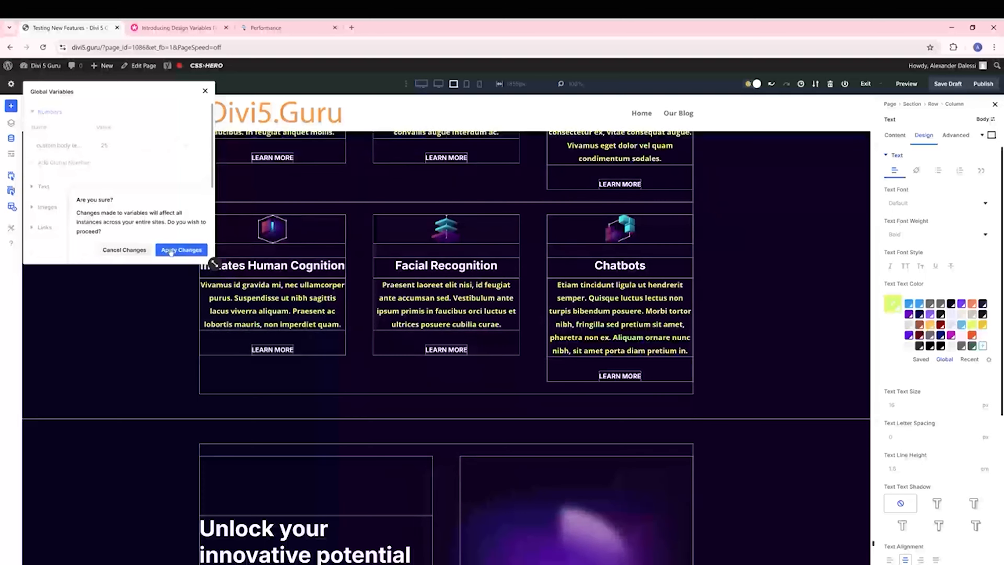
click(171, 250)
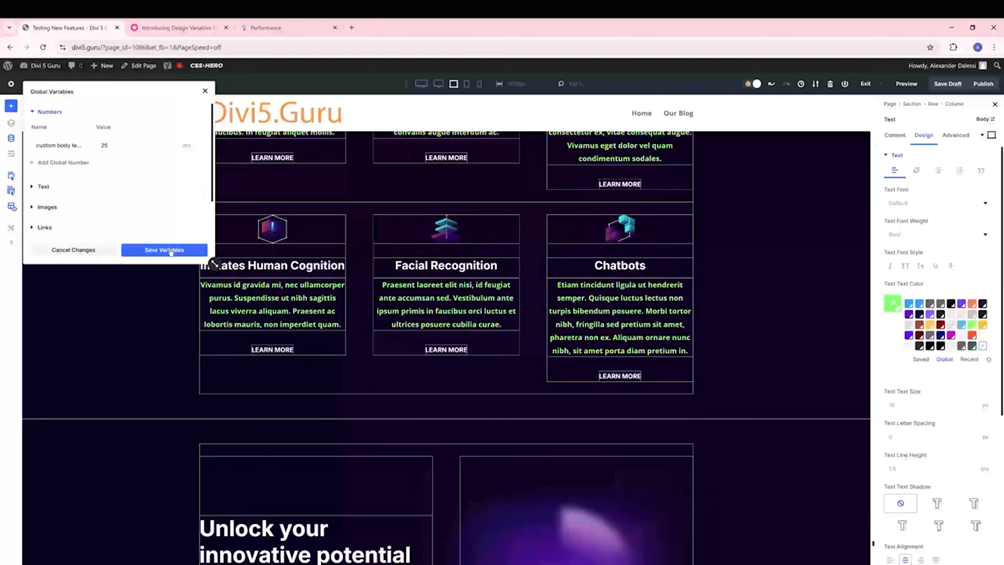
click(170, 252)
click(184, 252)
click(205, 91)
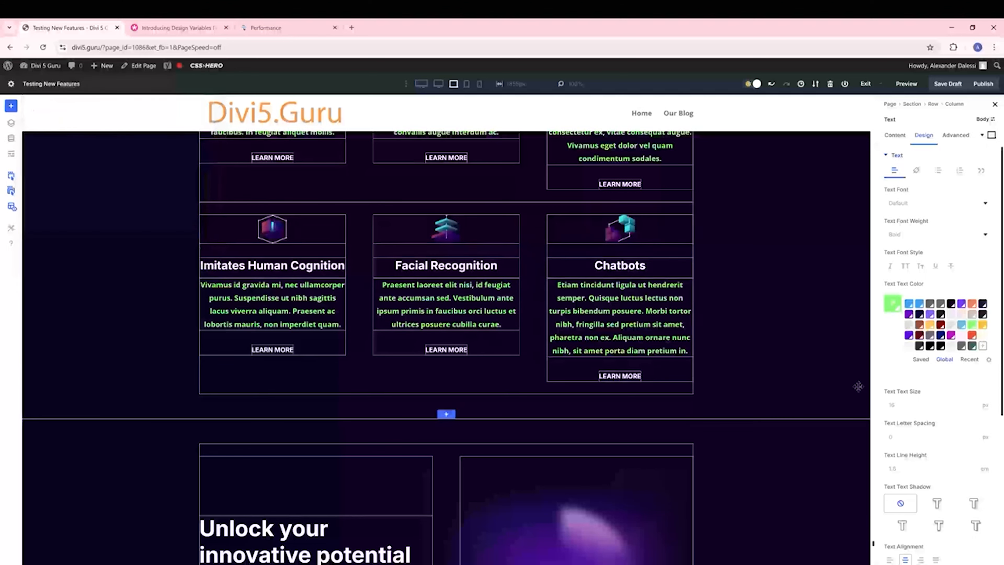
Apply the custom body text size variable to the Chatbots text size and check the text on the page.
click(984, 405)
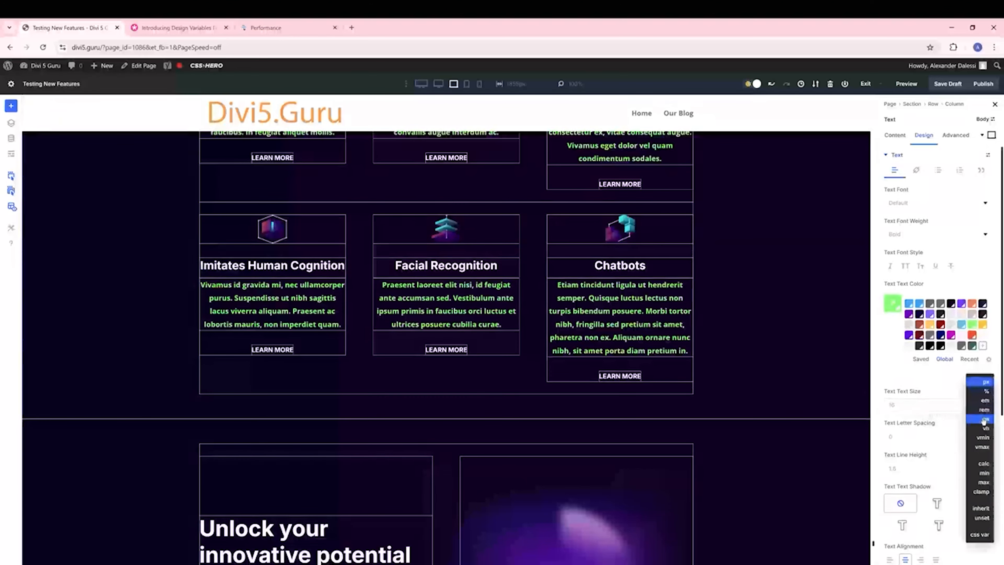
click(961, 371)
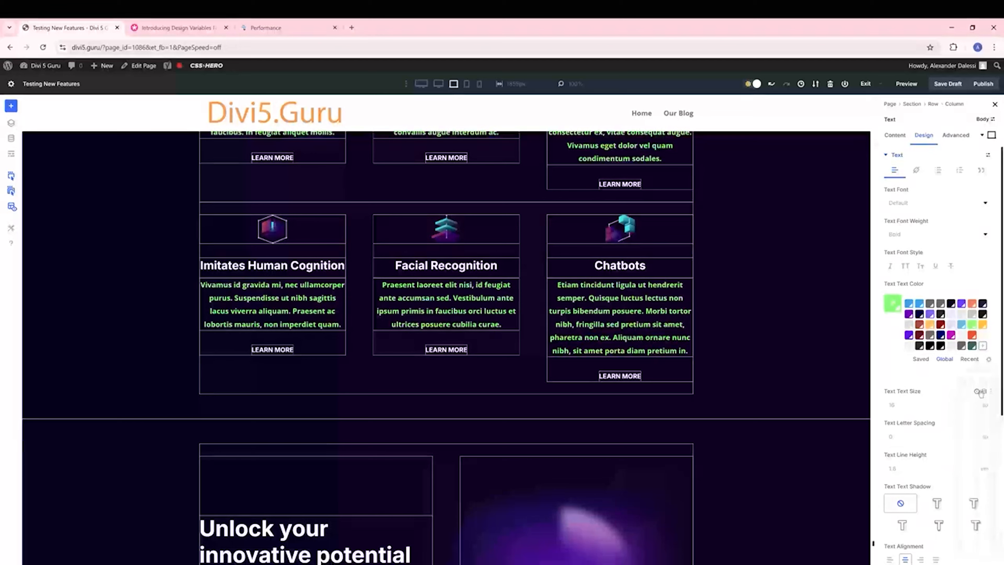
click(983, 392)
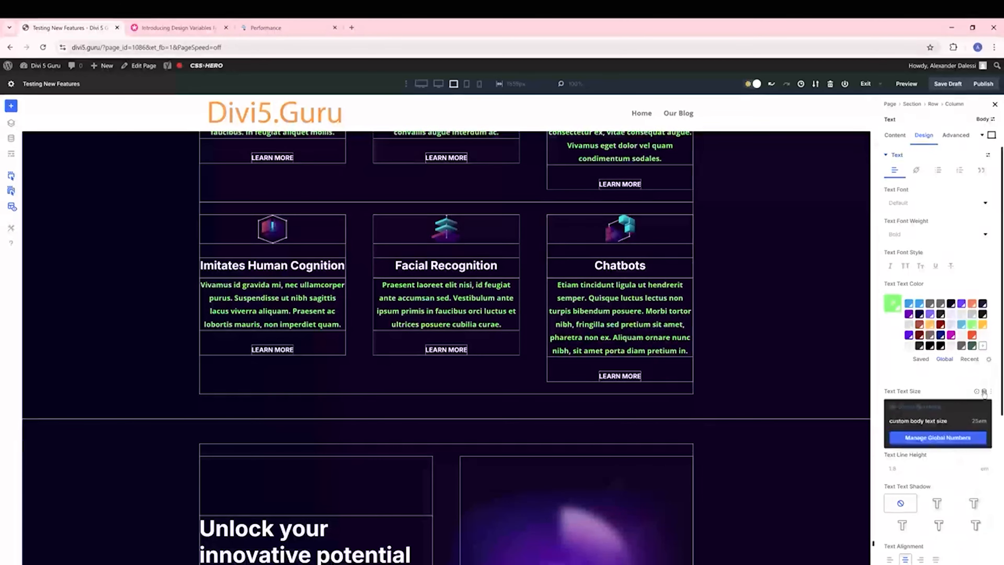
click(936, 422)
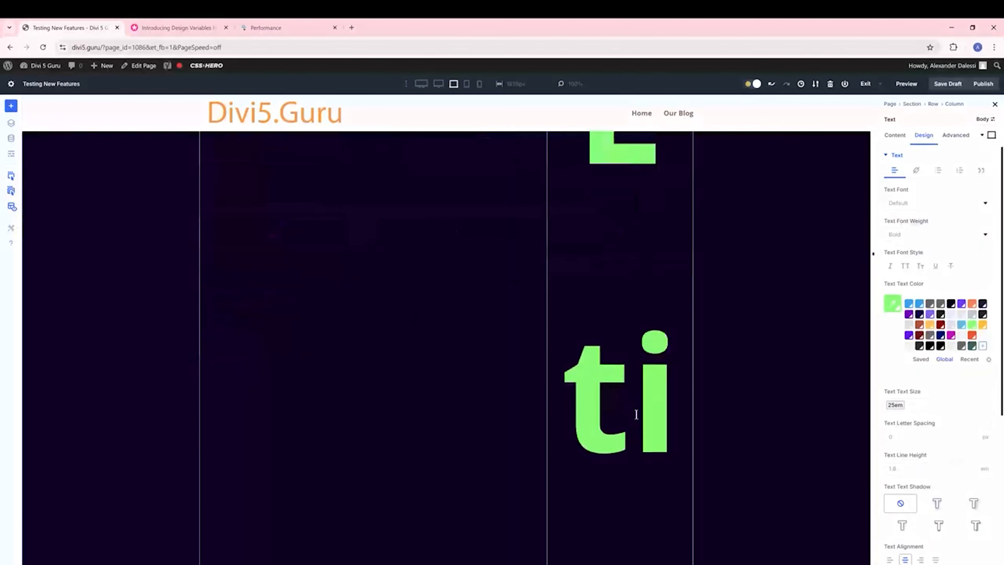
scroll(636, 414, down, 5)
scroll(636, 414, up, 10)
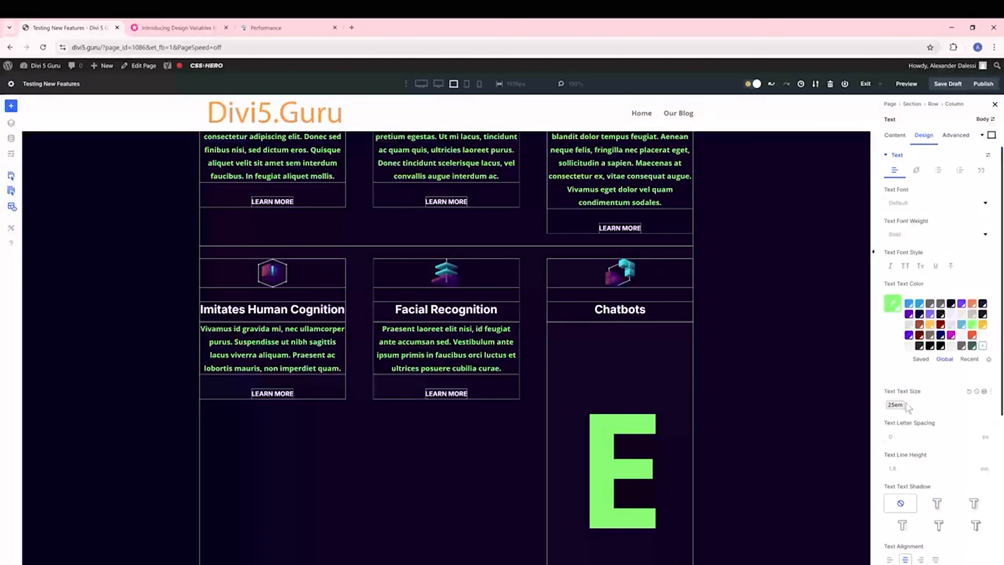
click(983, 391)
click(953, 474)
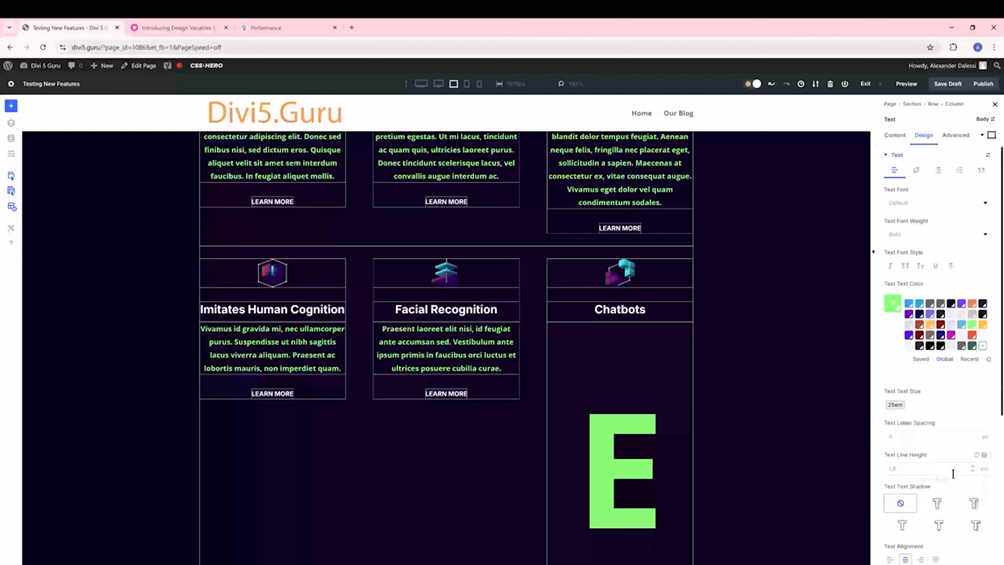
click(991, 455)
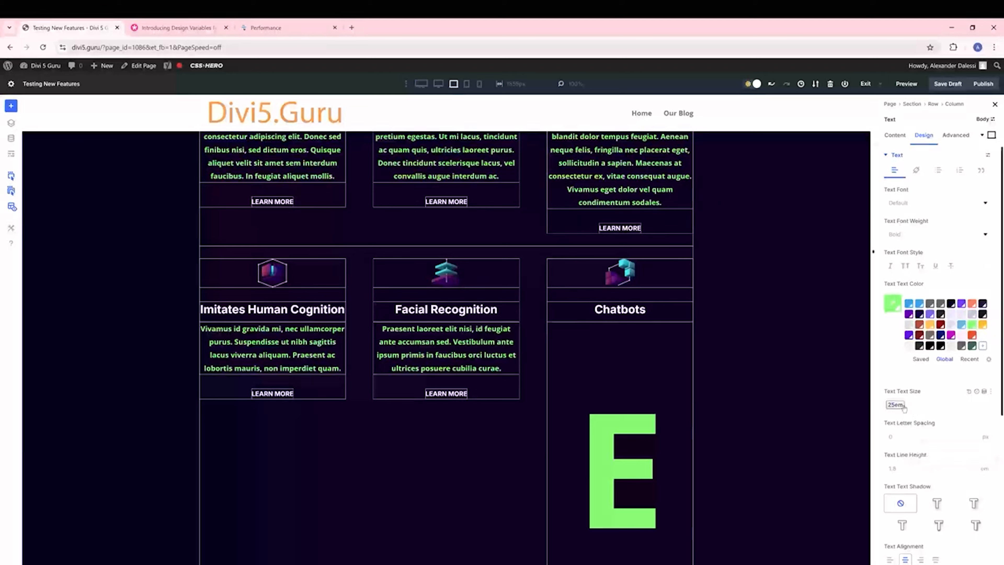
Set the custom body text size global variable to 12 em and save it.
click(895, 405)
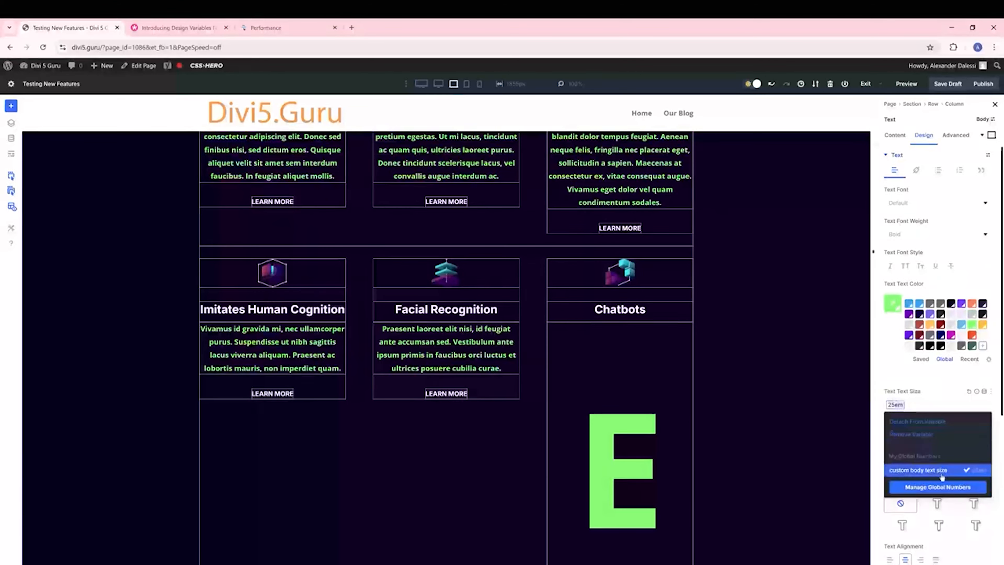
click(935, 491)
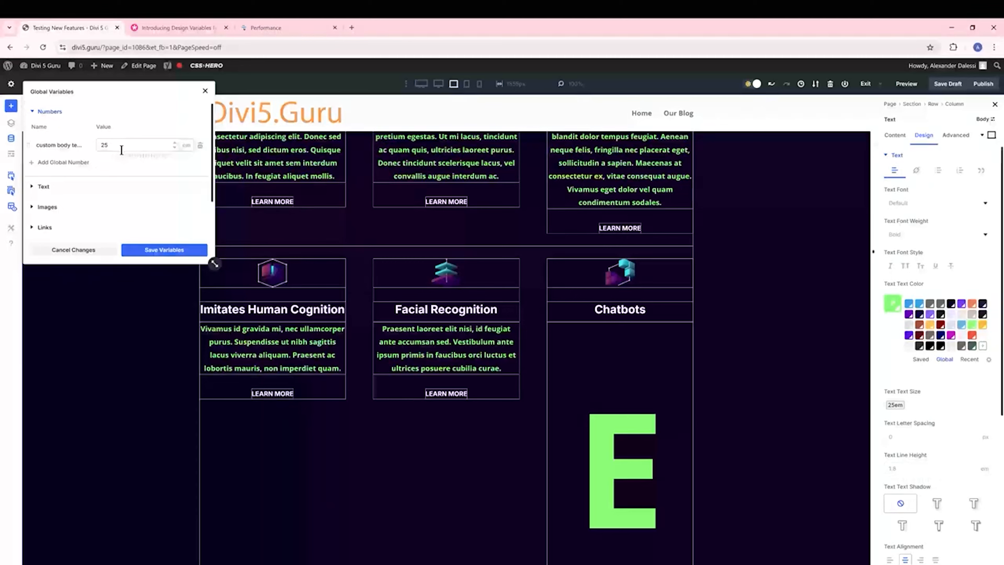
double_click(103, 144)
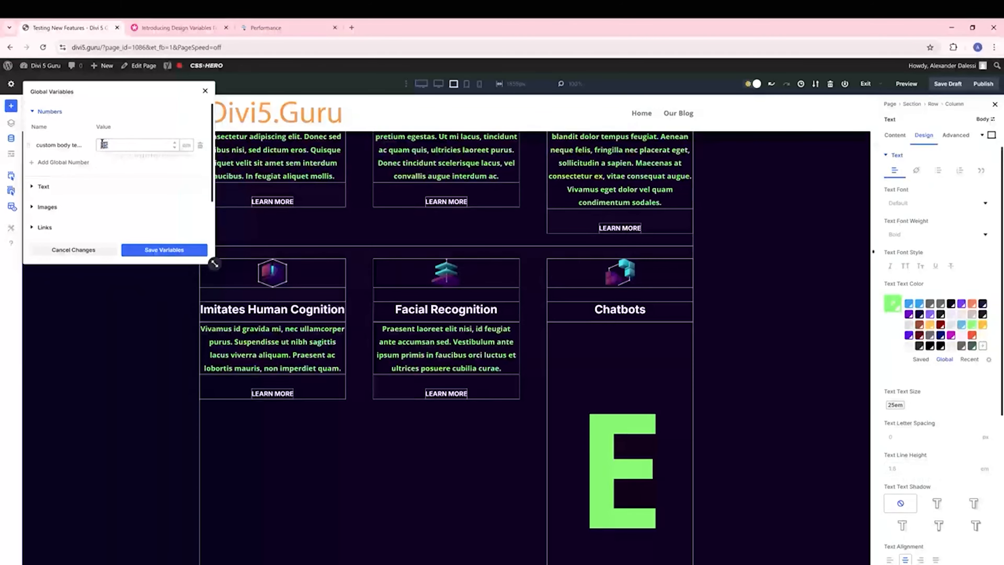
text(12)
click(179, 253)
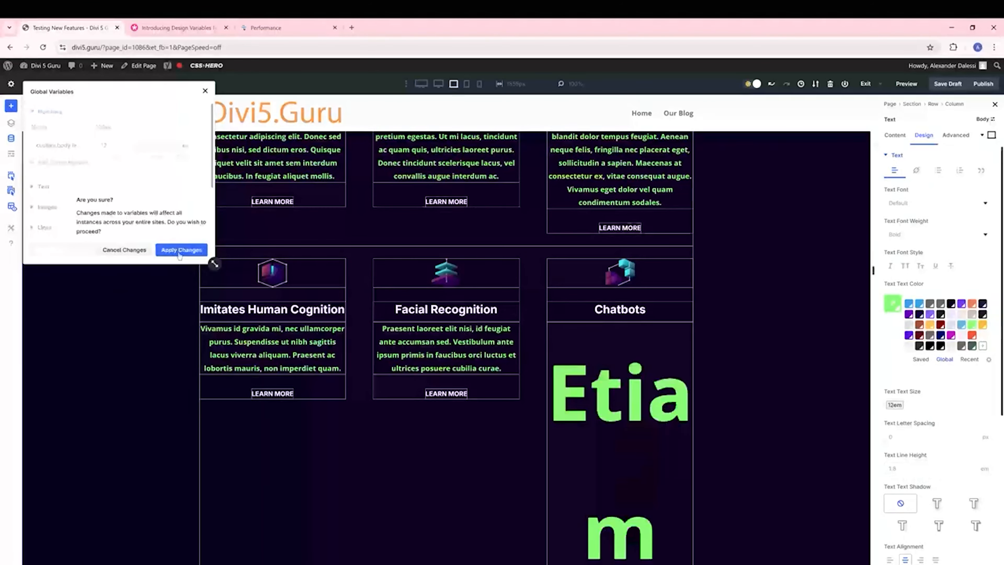
click(124, 249)
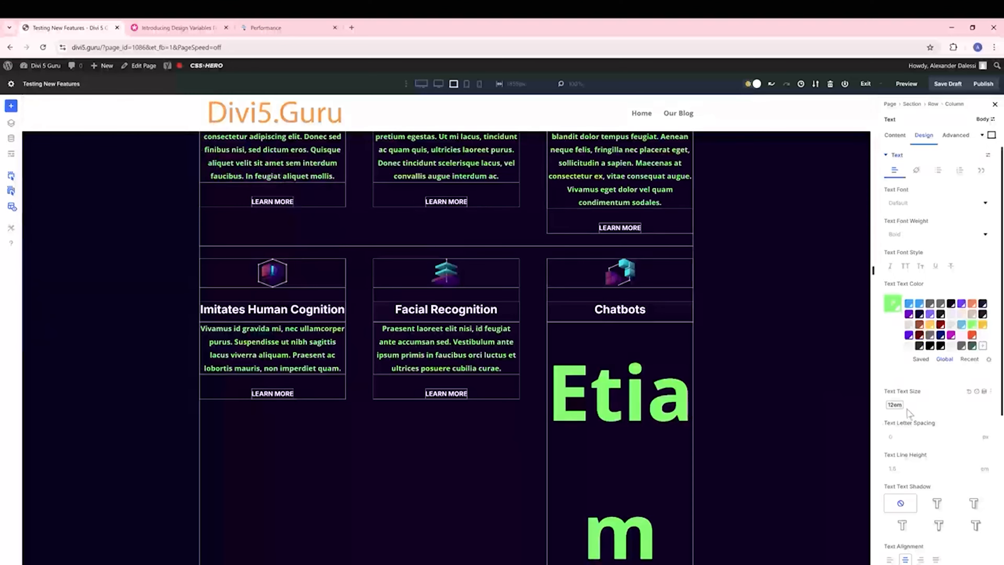
Reopen the global number variables and set the custom body text size to 1.1 em after trying 1.2 em.
click(984, 391)
click(943, 487)
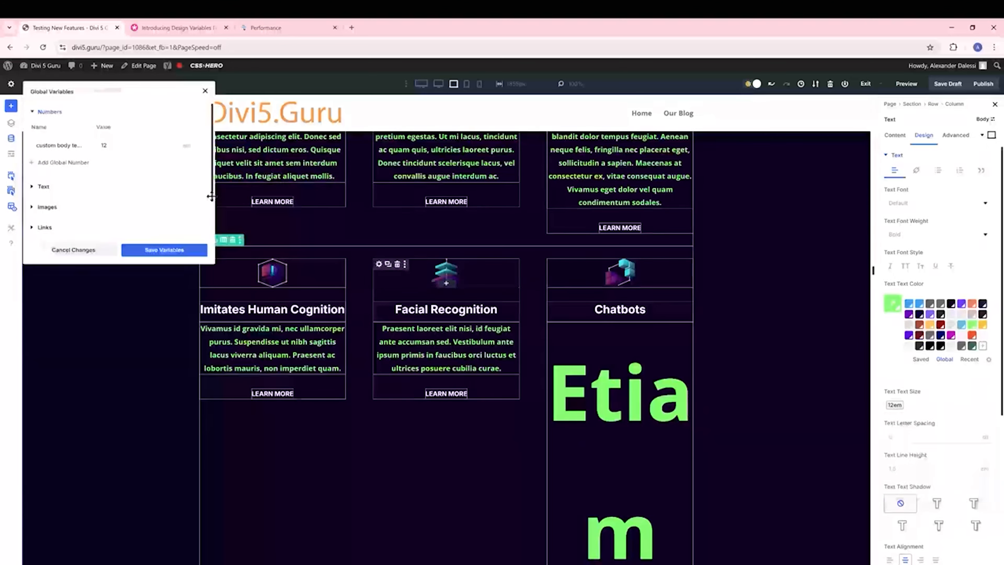
click(129, 148)
key(BackSpace)
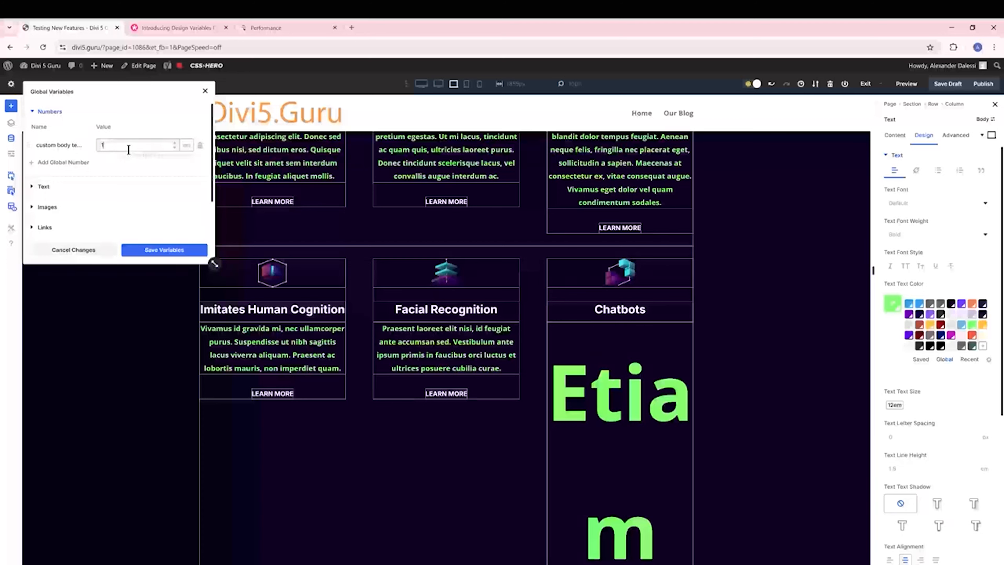
text(.)
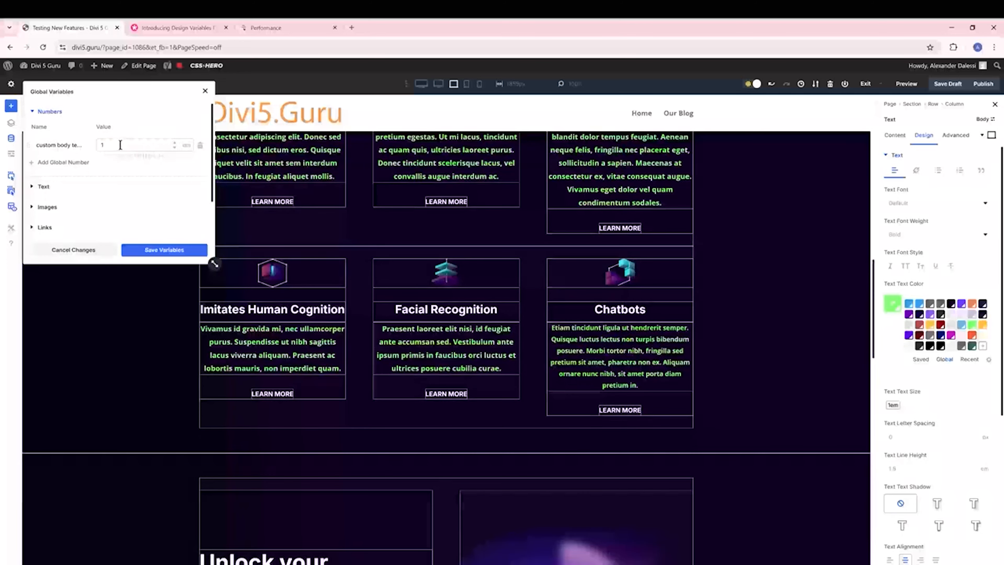
text(.2)
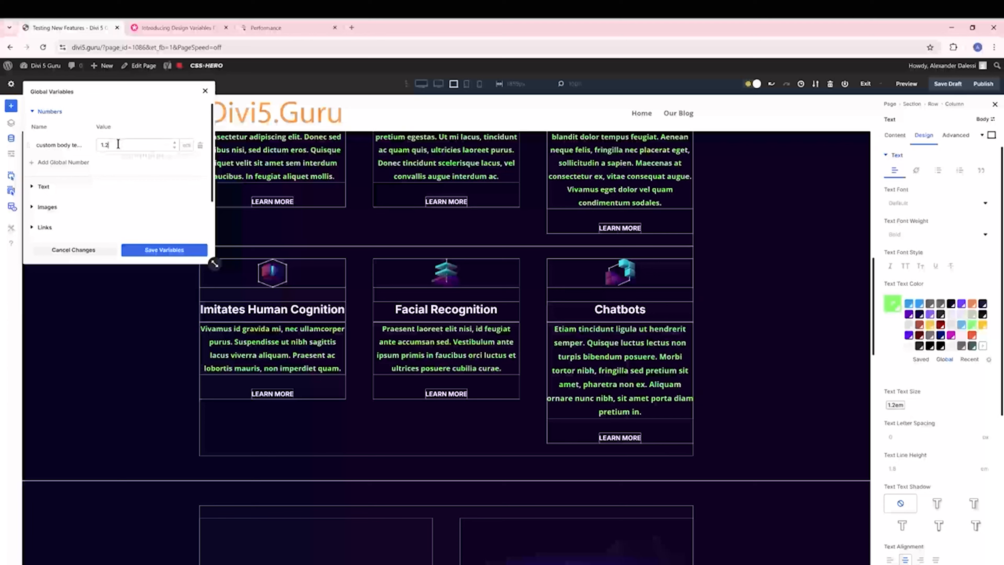
key(BackSpace)
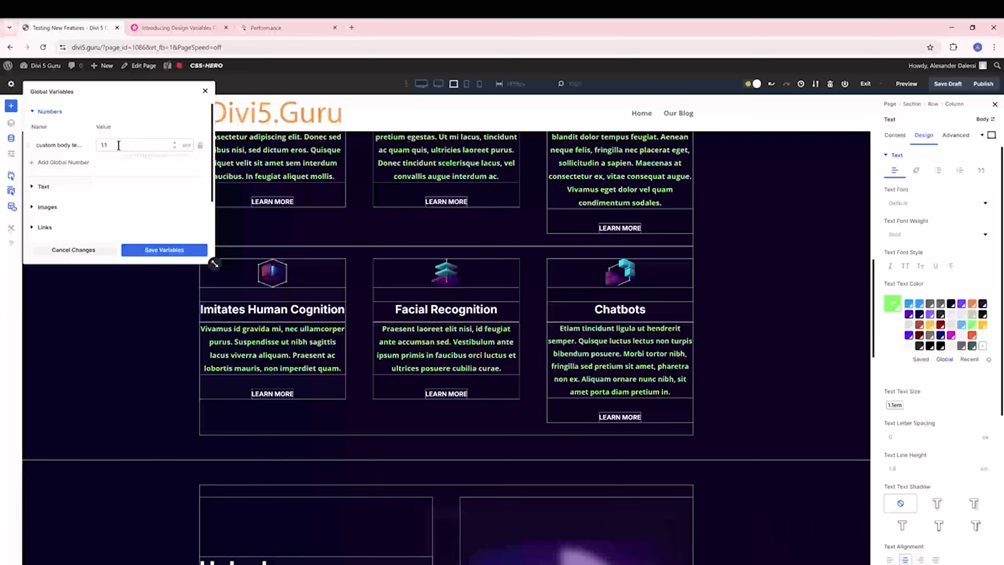
Save the changed text size variable, apply it to all instances across the site, and close the variables manager.
click(163, 252)
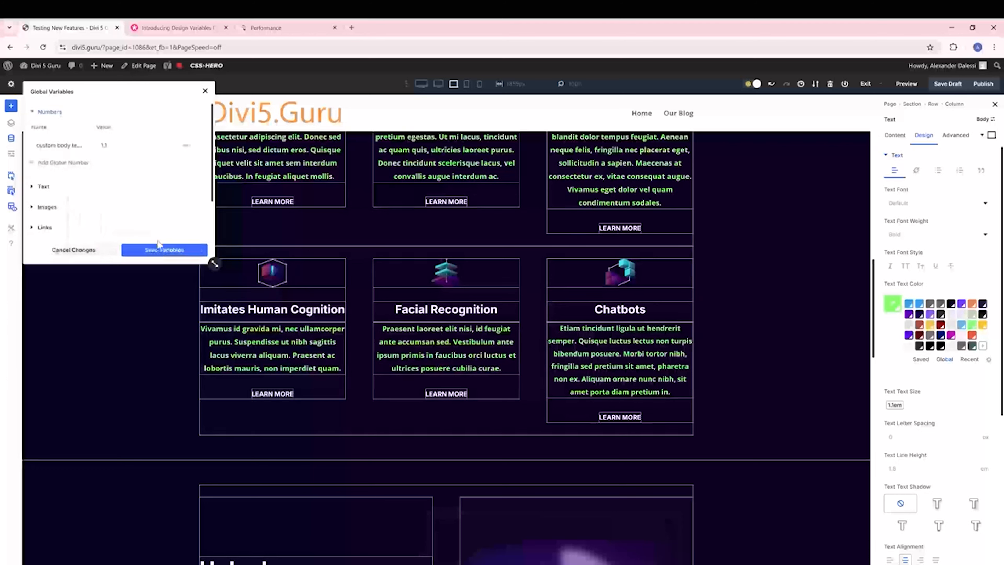
click(177, 256)
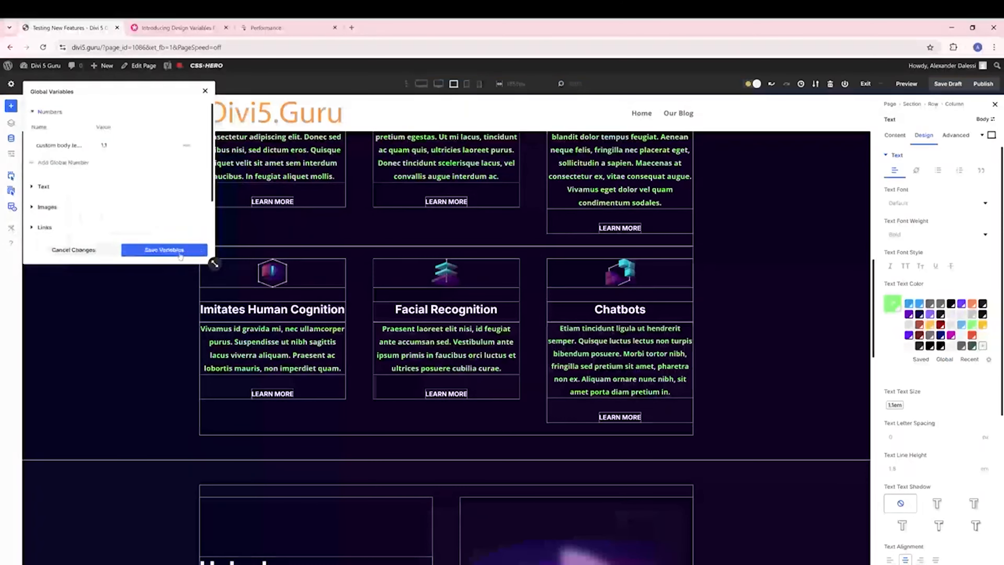
click(205, 92)
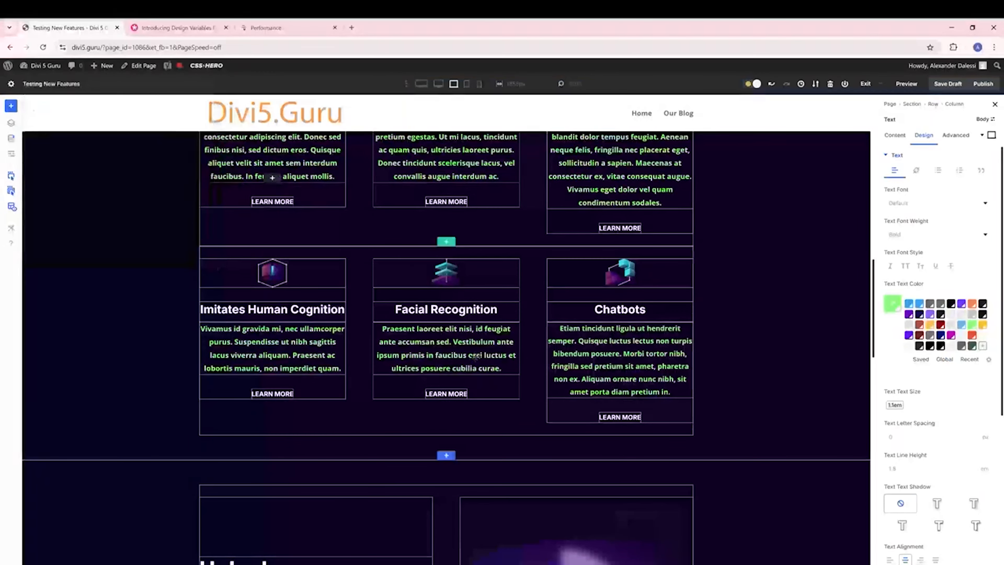
Create a new text option group preset from the current styles of the Chatbots body text.
click(380, 328)
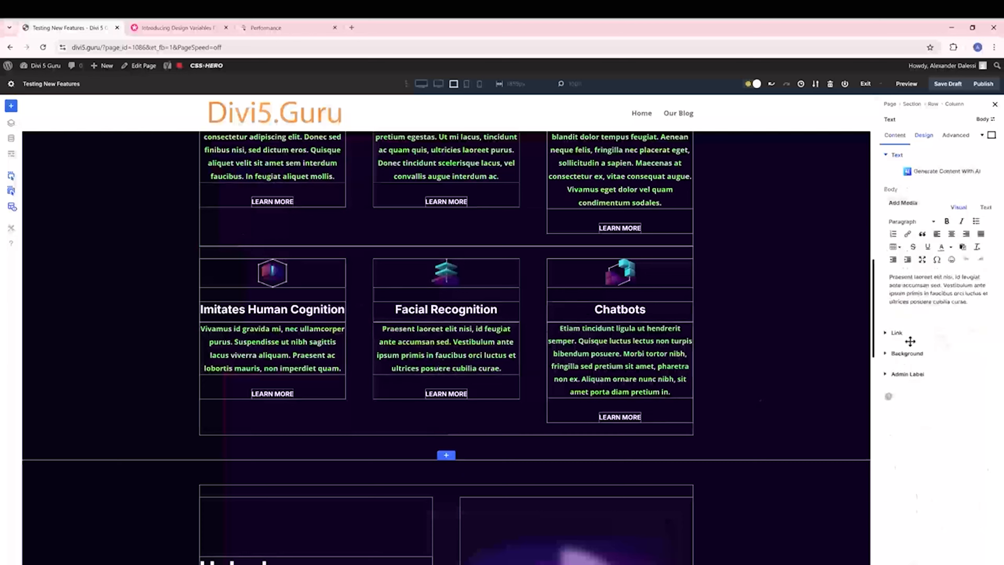
click(922, 136)
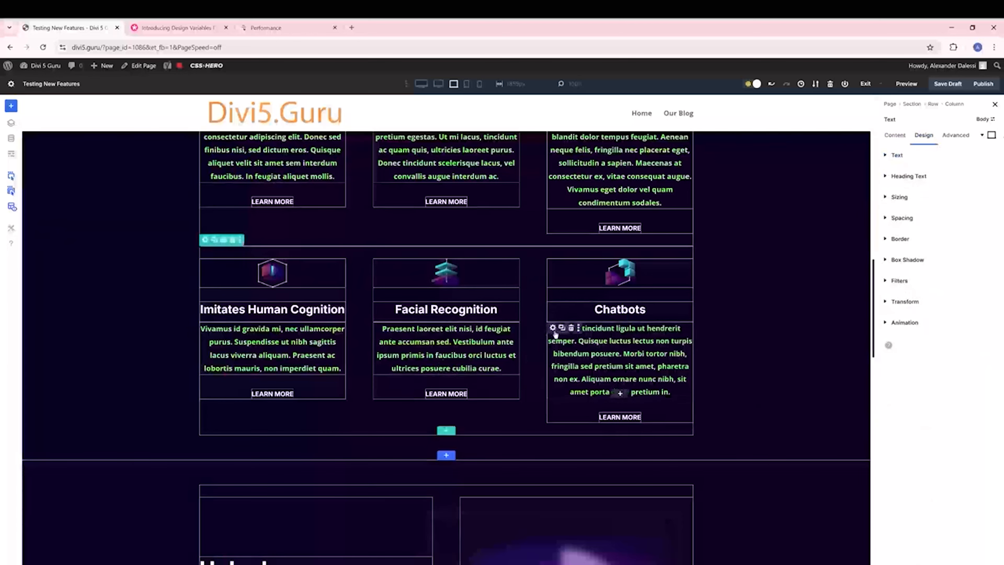
click(553, 328)
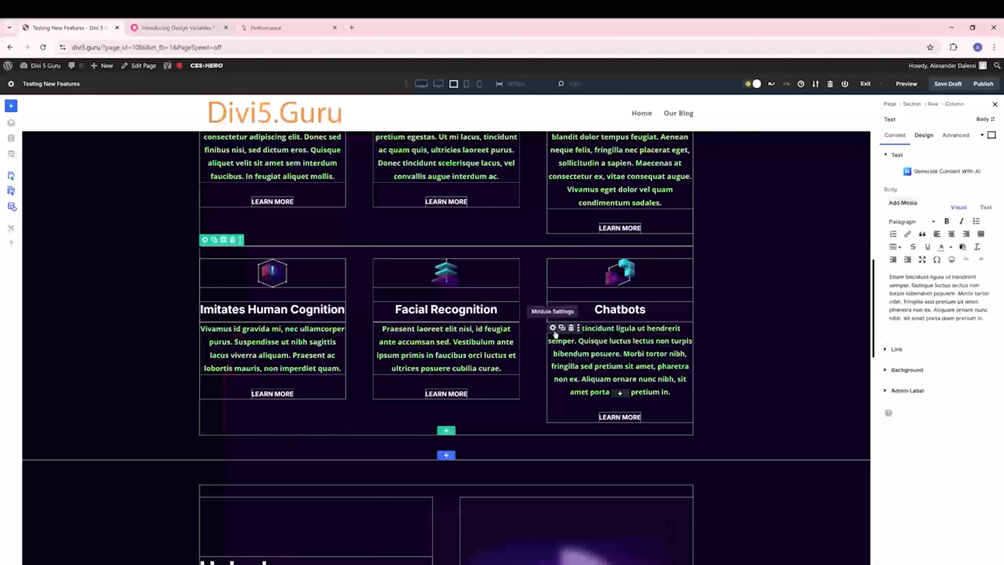
click(923, 135)
click(990, 156)
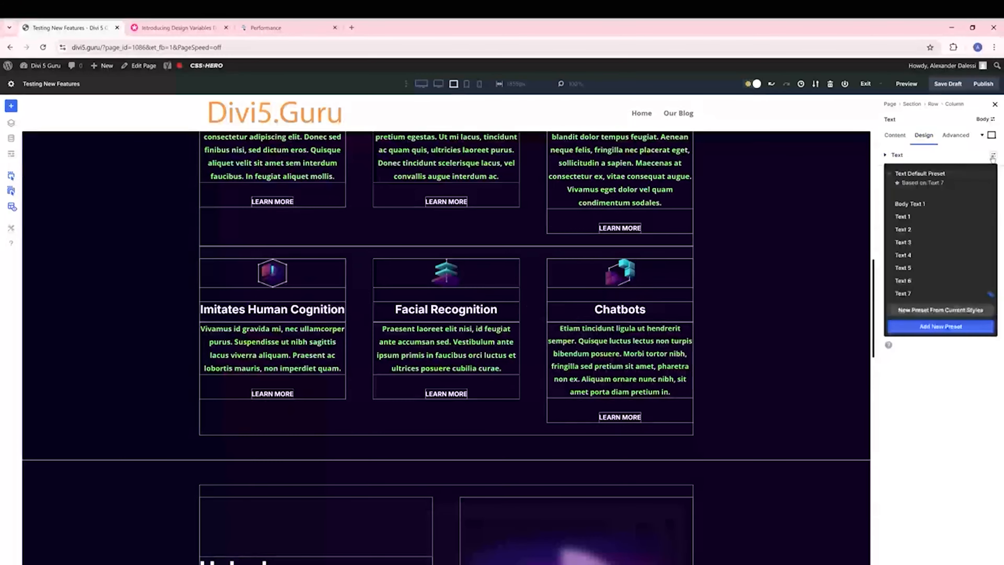
click(954, 310)
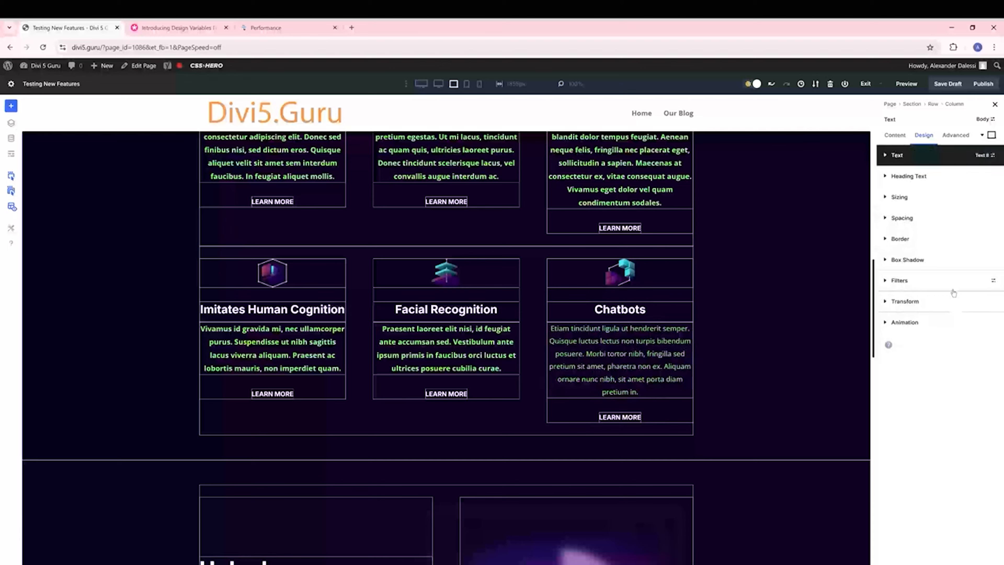
Open the Text 8 preset's settings, review its text options, and save the preset for the entire site.
click(983, 157)
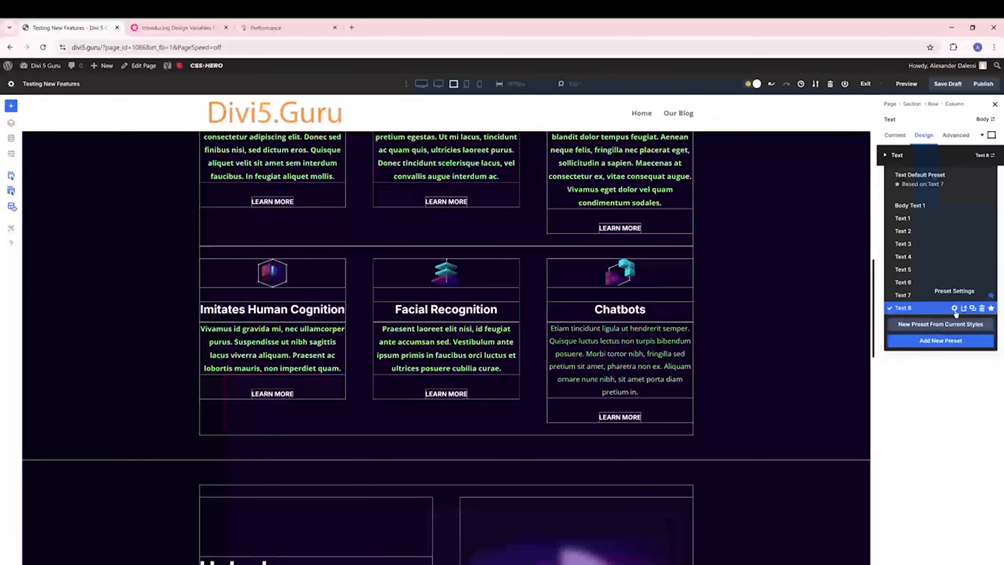
click(954, 309)
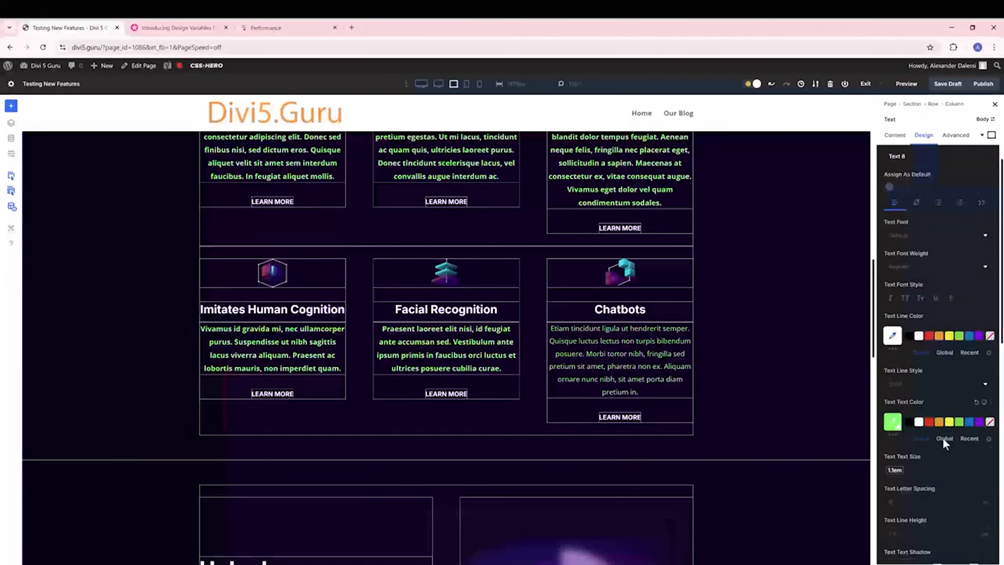
scroll(943, 443, down, 1)
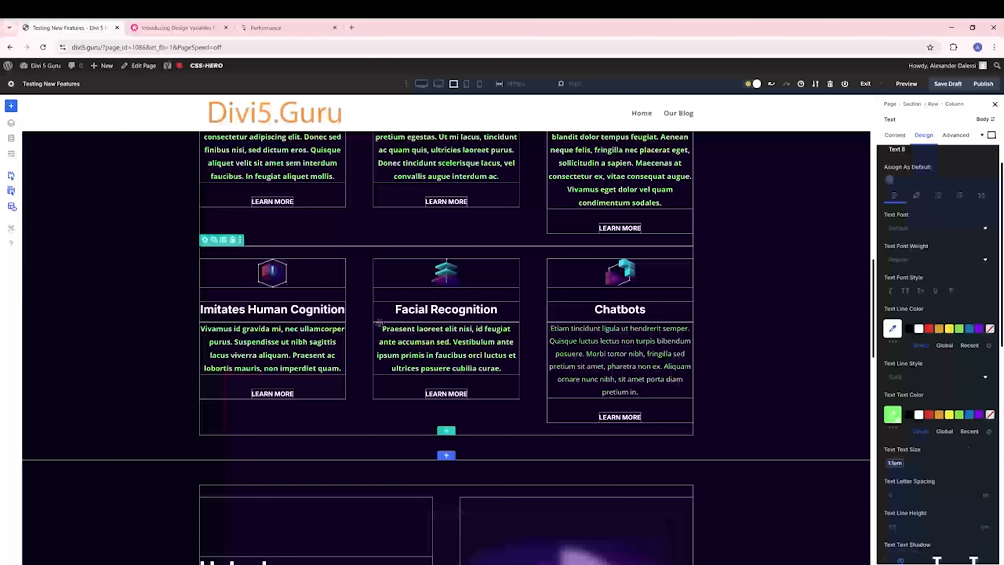
mouse_move(380, 330)
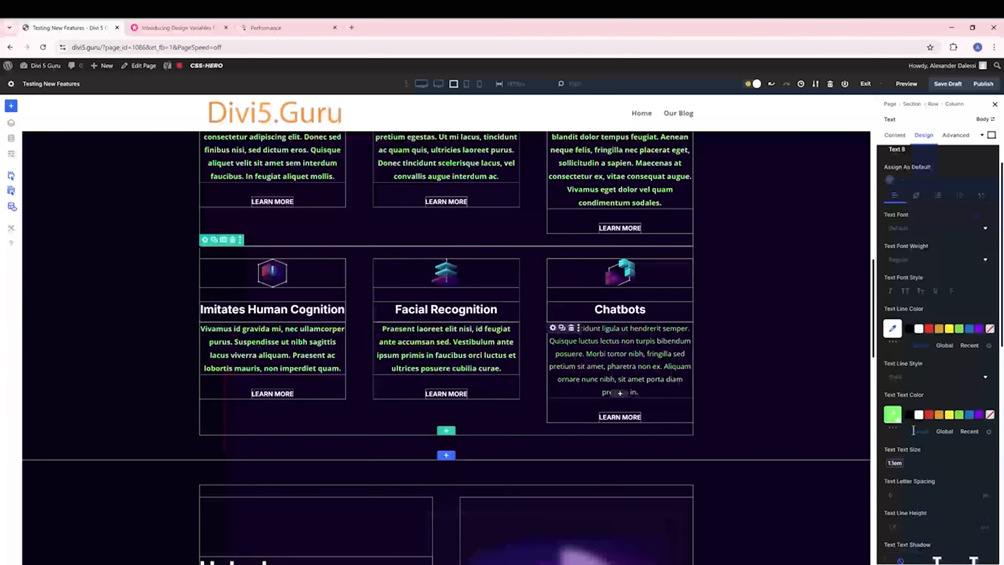
scroll(910, 414, down, 3)
scroll(940, 455, down, 6)
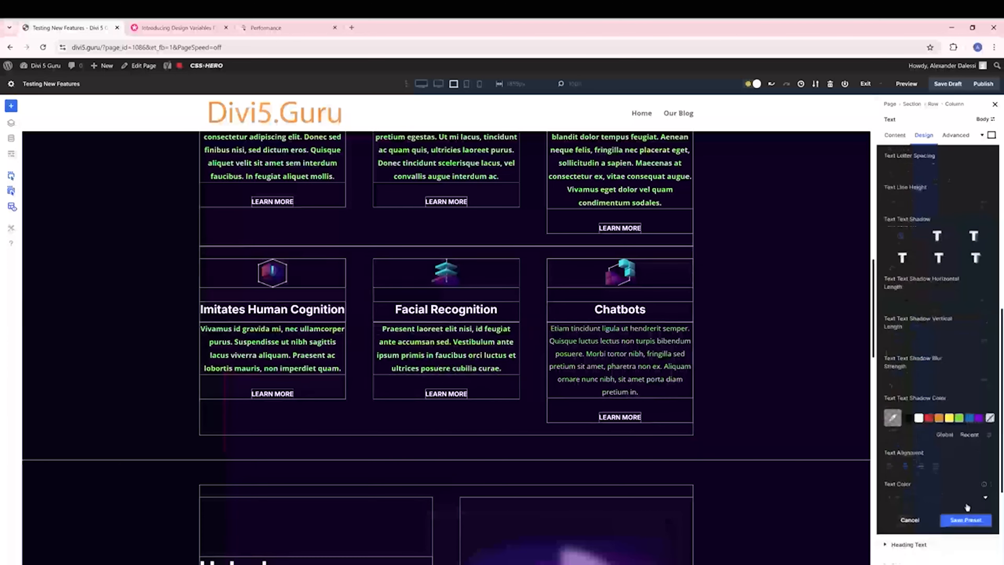
click(972, 519)
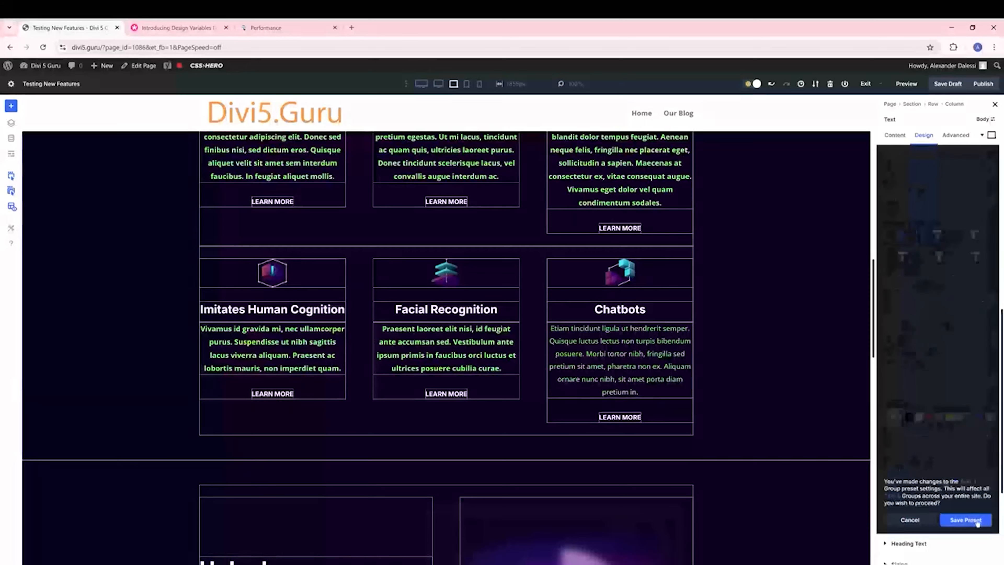
click(969, 520)
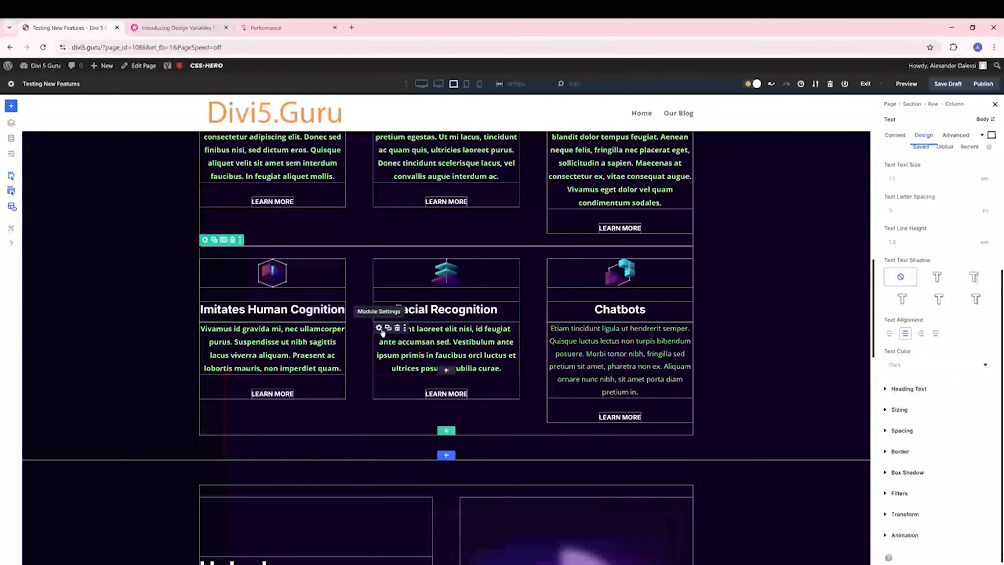
Apply the Text 8 preset to the Facial Recognition body text and check the preset selection.
click(380, 328)
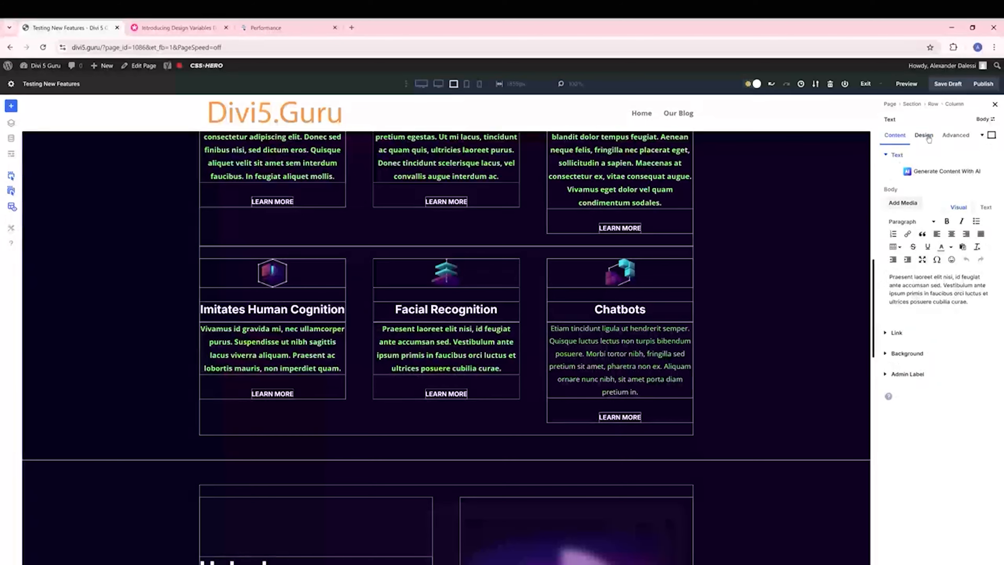
click(927, 138)
click(993, 155)
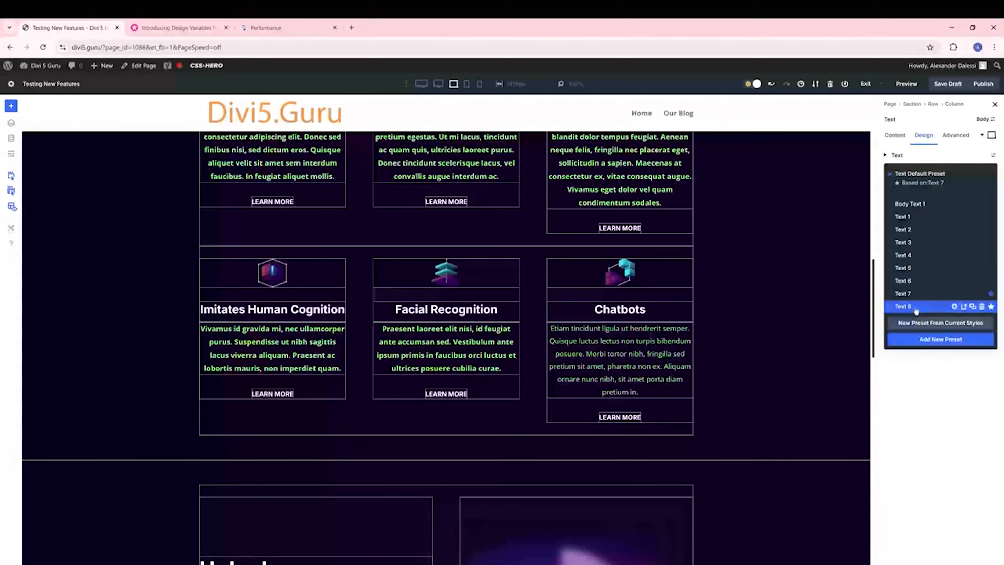
click(916, 310)
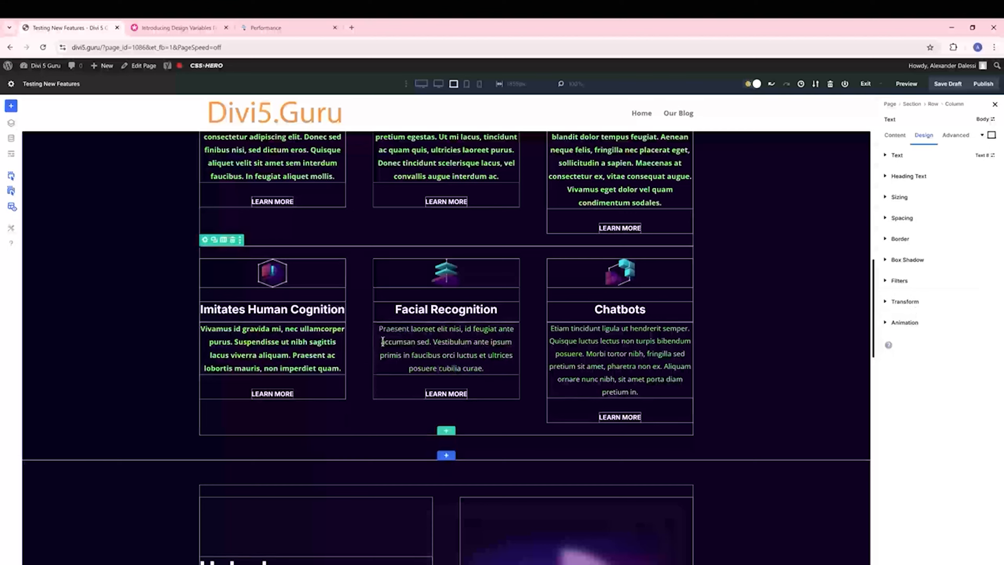
click(992, 155)
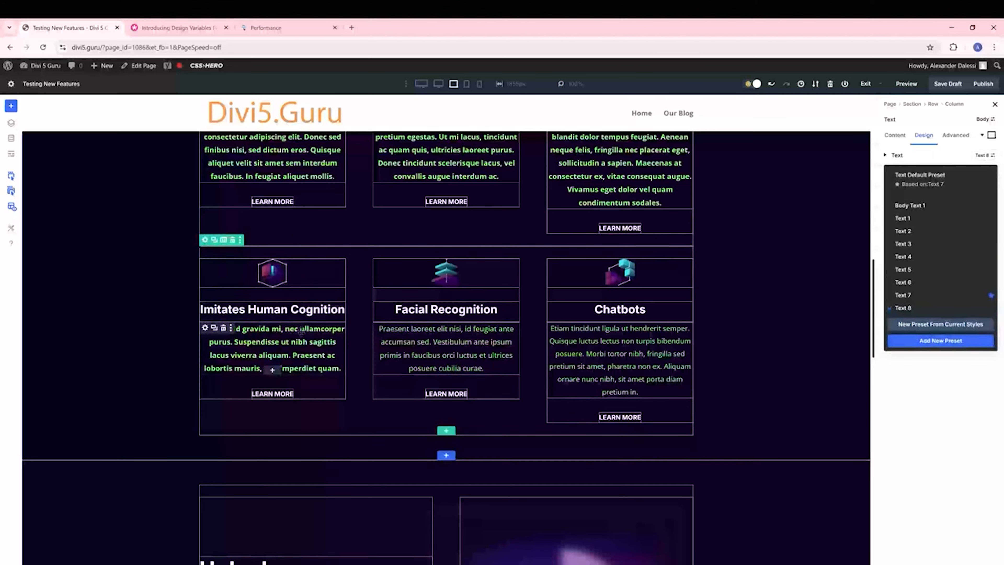
Apply the Text 8 preset to the Imitates Human Cognition body text.
click(205, 328)
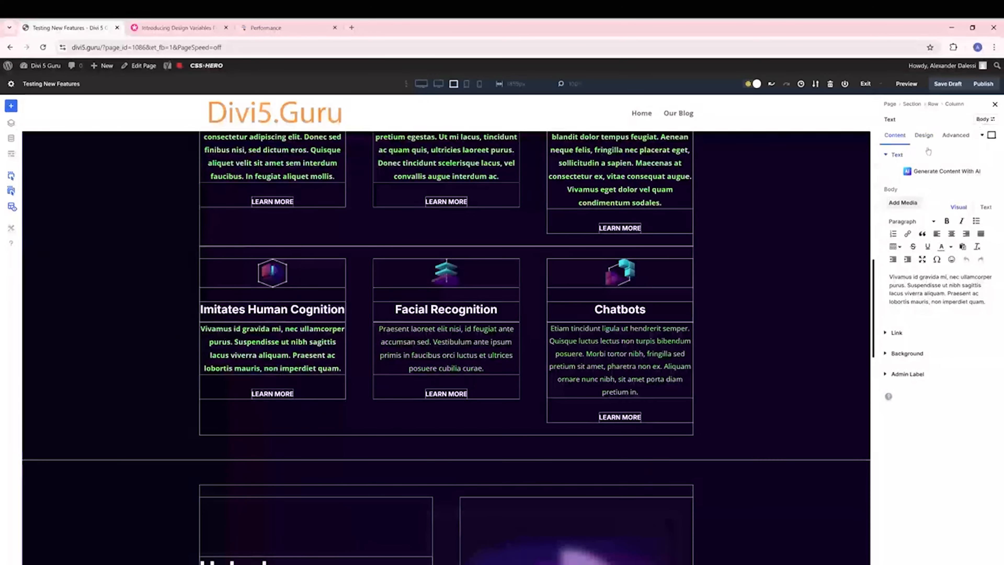
click(993, 161)
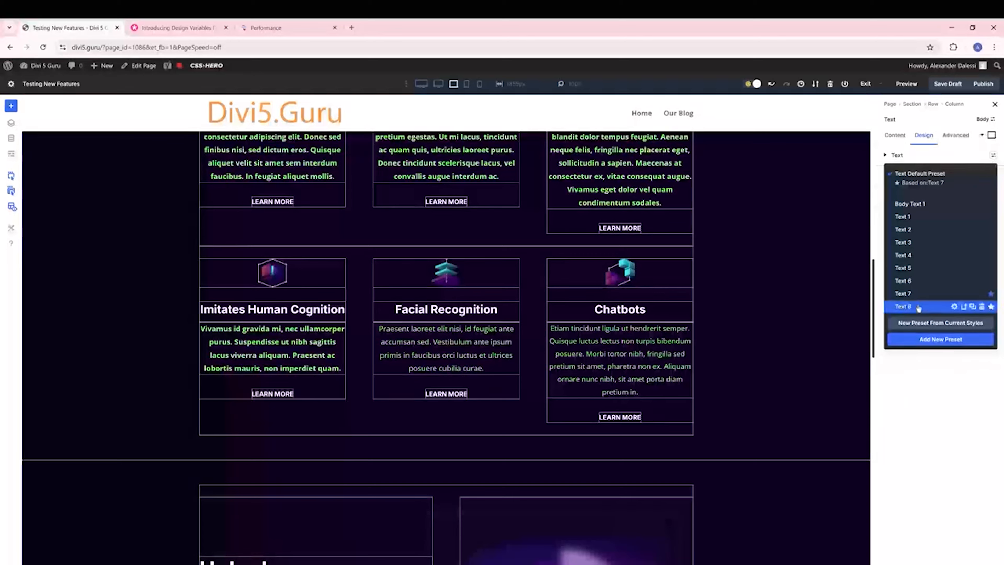
click(905, 306)
Update the Text 8 preset with the current styles of the Imitates Human Cognition text and review the Features section.
scroll(388, 223, up, 1)
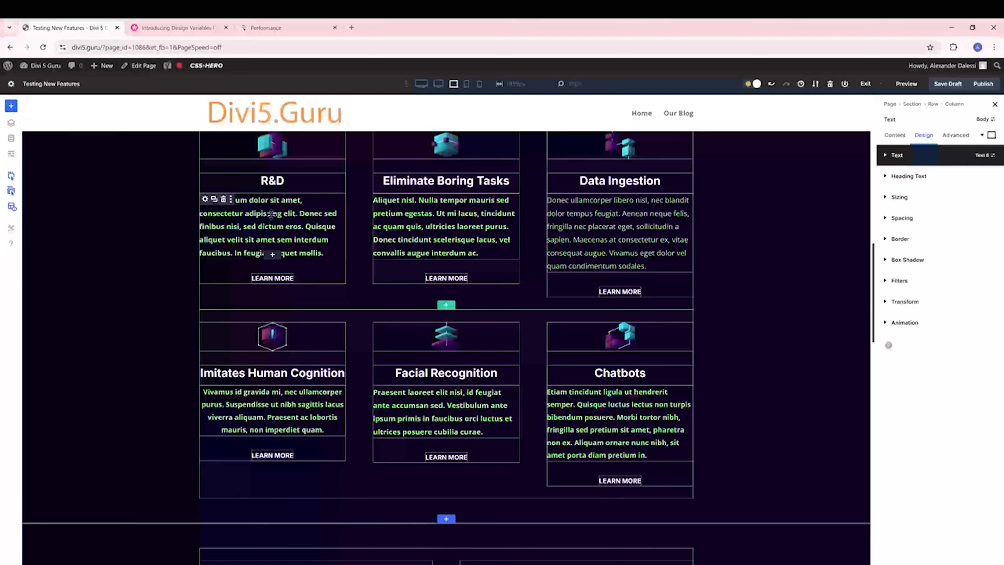
click(985, 155)
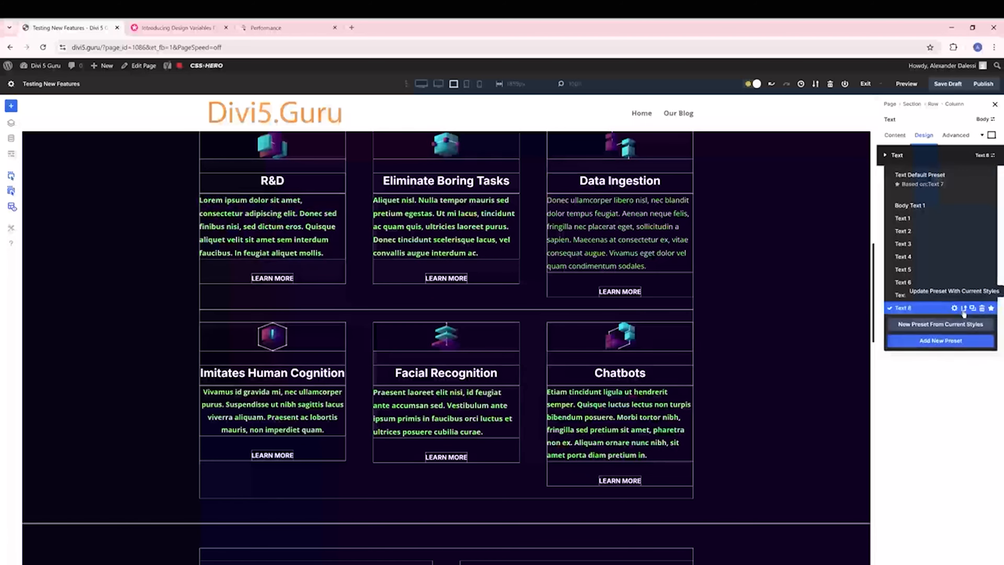
click(963, 308)
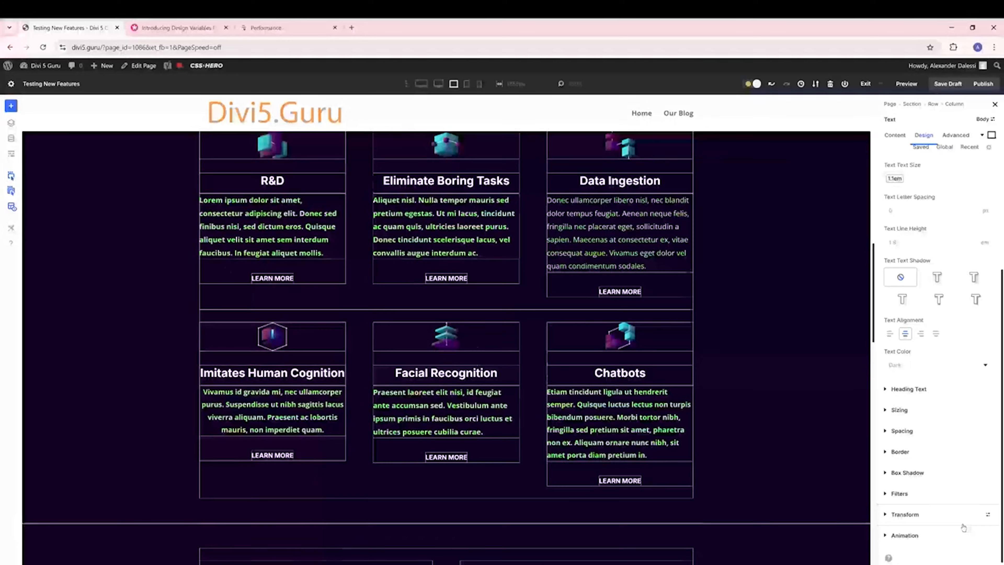
scroll(243, 325, up, 3)
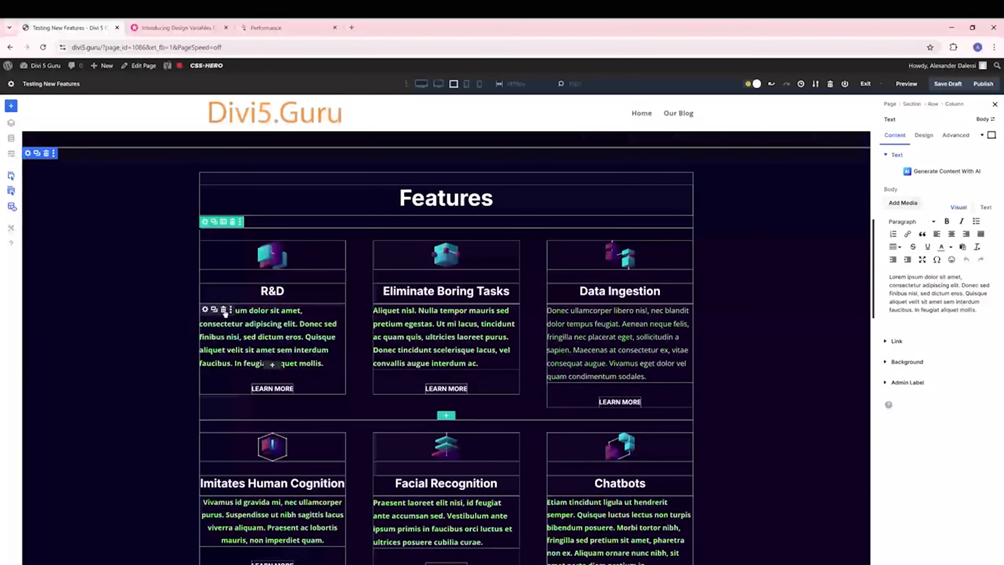
Delete the body text module under the R&D heading and insert a new Text module in its place.
click(224, 310)
click(273, 302)
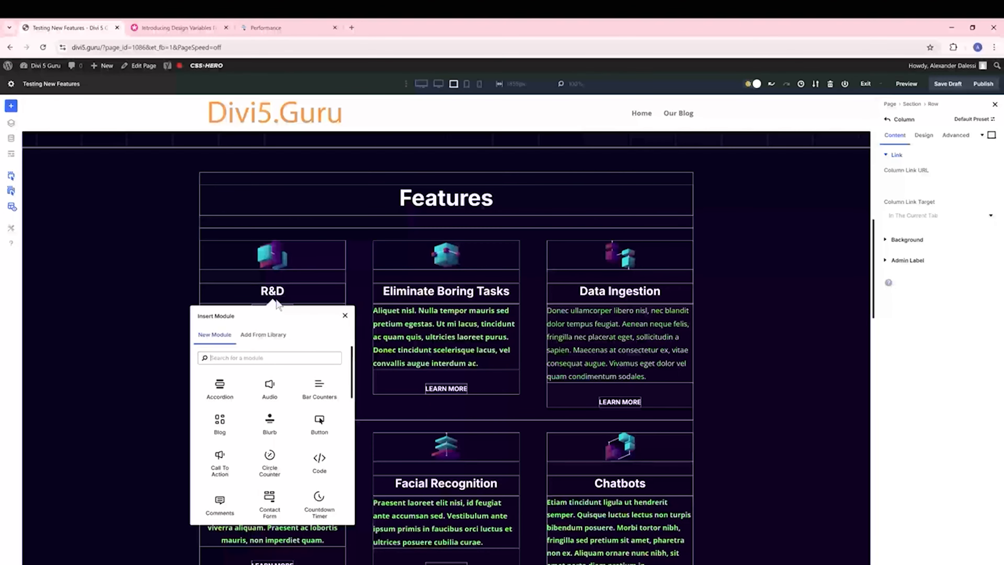
scroll(275, 446, down, 10)
scroll(275, 446, down, 2)
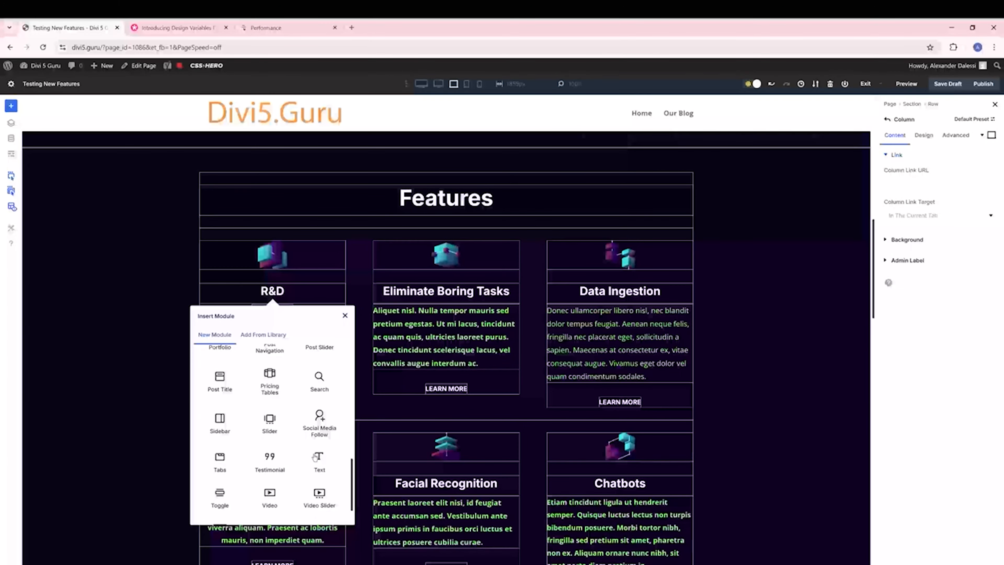
click(315, 458)
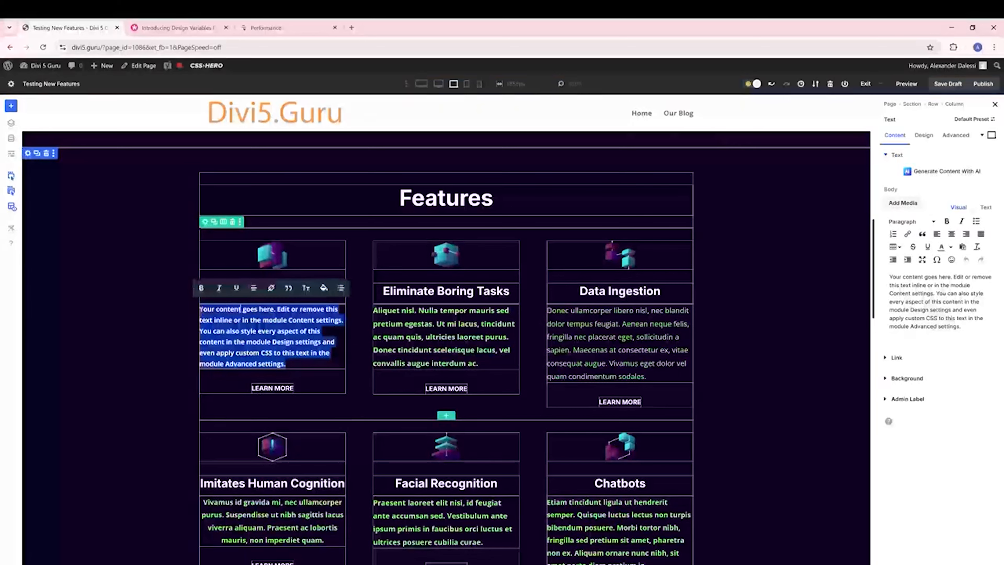
Fill the new R&D text module with the "Lorem ipsum dolor sit amet" paragraph, apply the Text 8 preset, and check the preset selection.
text(Lorem ipsum dolor sit amet, consectetur adipiscing elit. Donec sed finibus nisi, sed dictum eros. Quisque aliquet velit sit amet sem interdum faucibus. In feugiat aliquet mollis.)
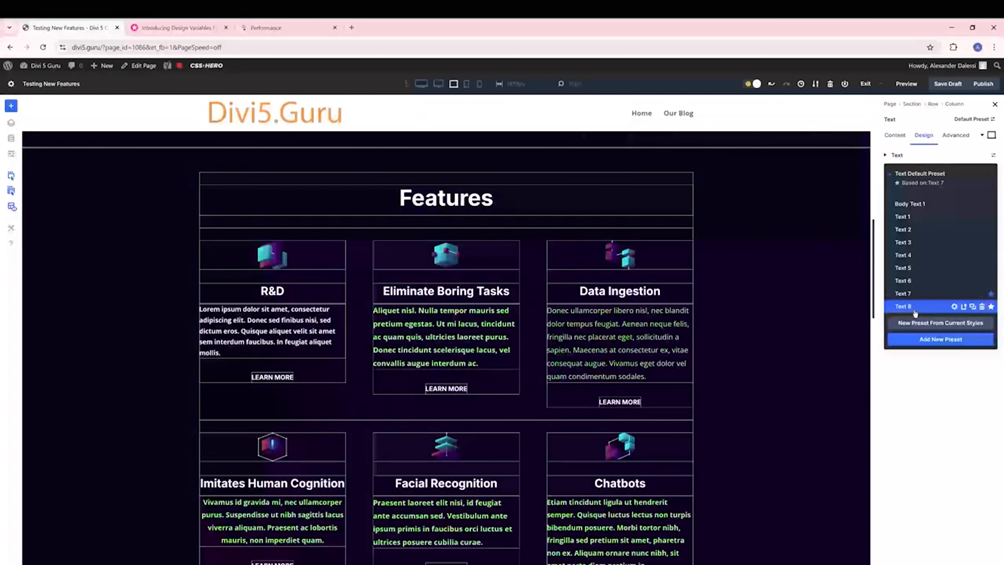
click(914, 310)
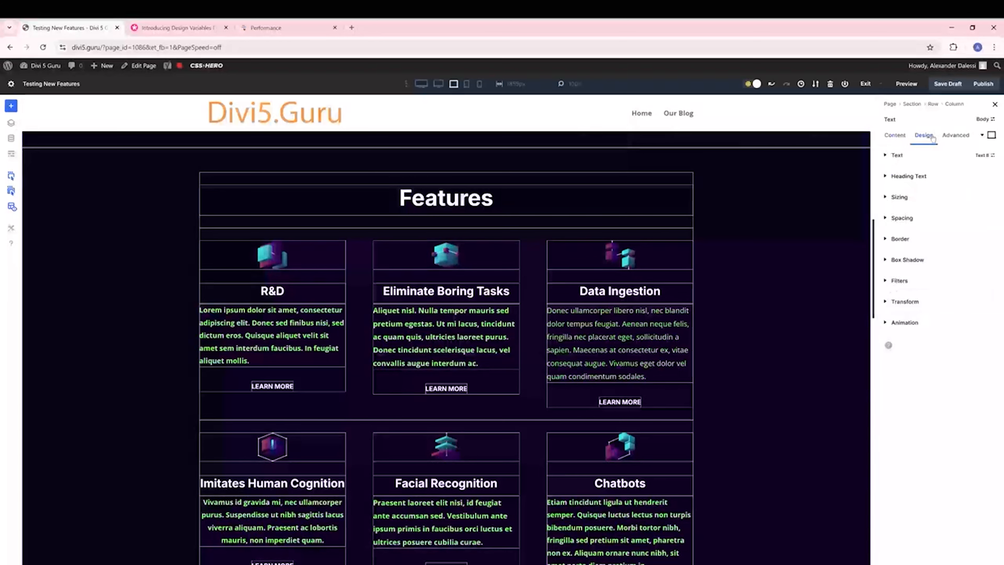
click(986, 155)
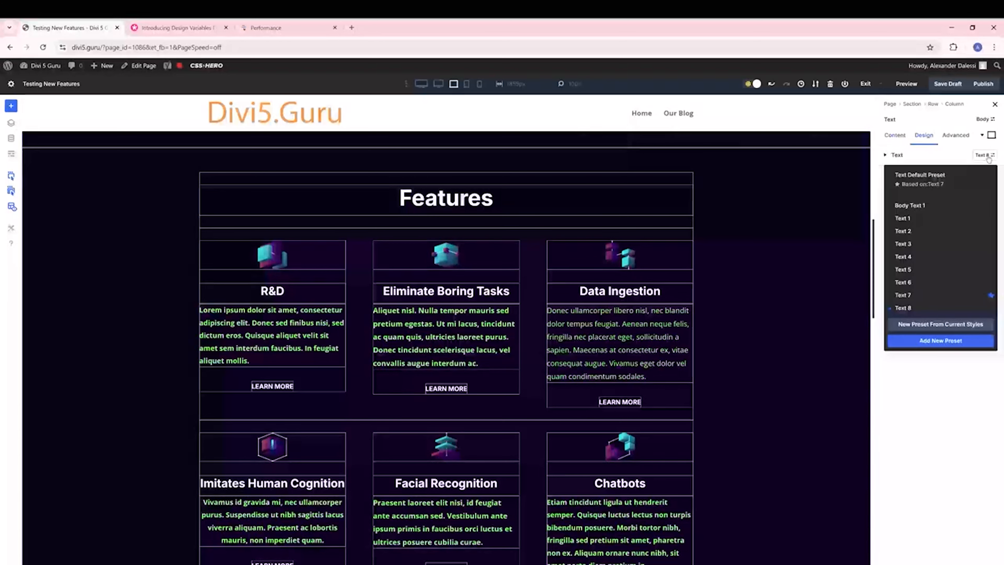
Replace the Eliminate Boring Tasks body with a new Text module containing its copied paragraph, styled with the Text 8 preset.
triple_click(443, 319)
key(ctrl+c)
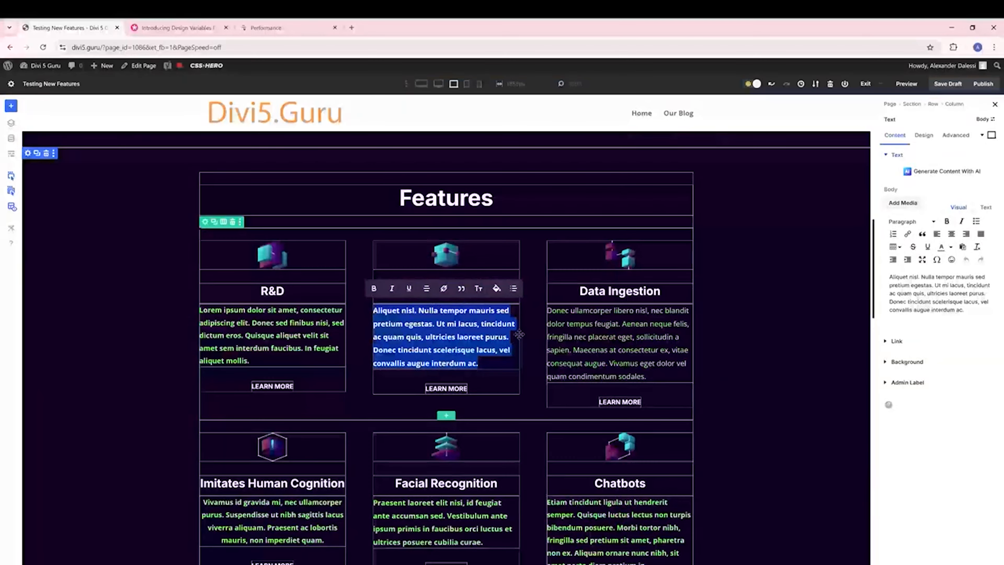
key(Delete)
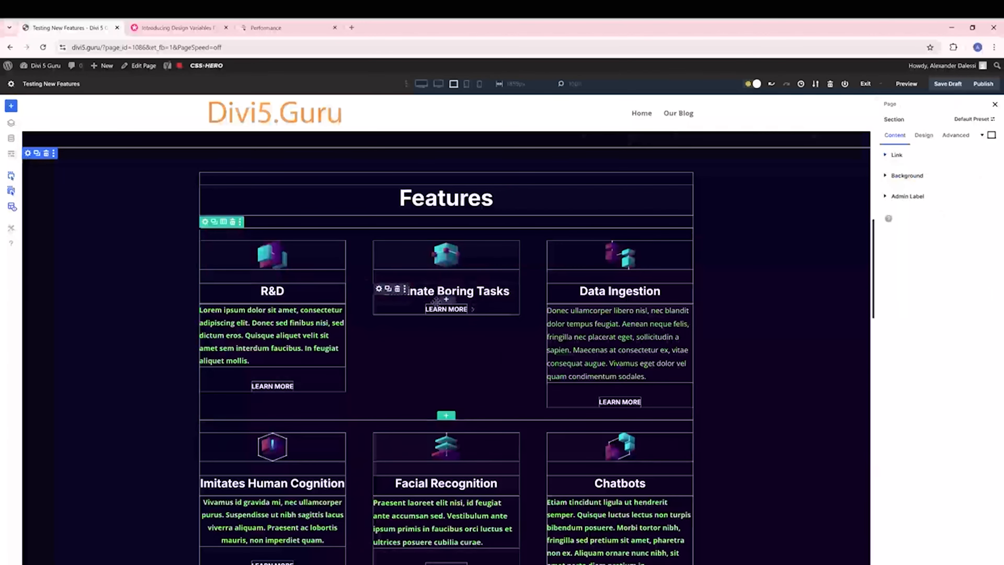
click(446, 299)
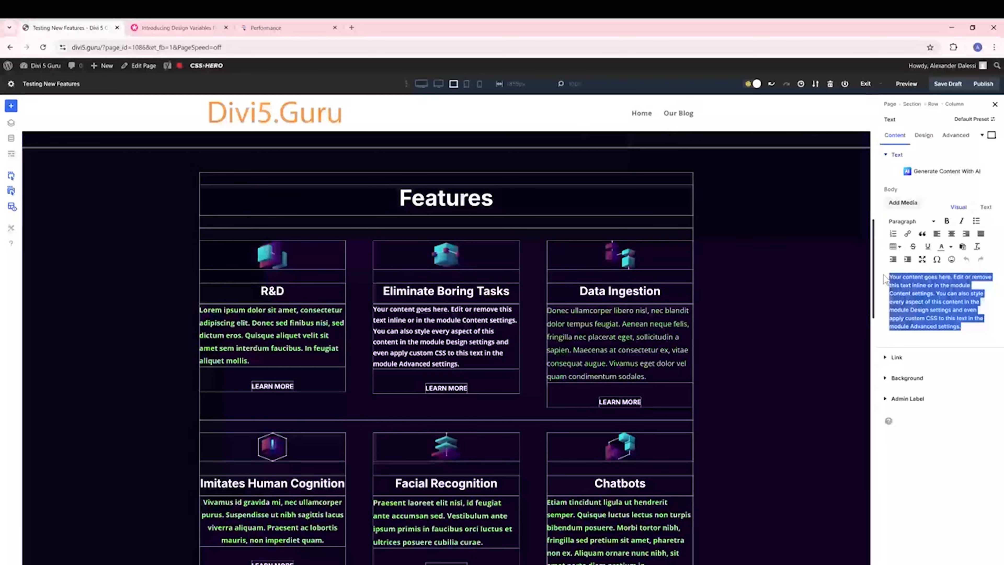
key(ctrl+v)
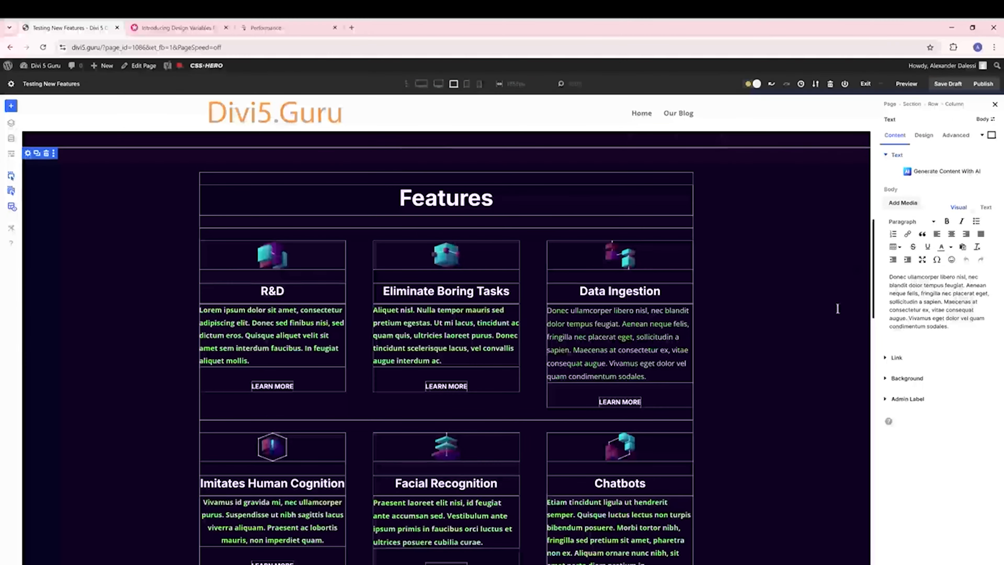
Replace the Data Ingestion body with a new Text module holding its copied paragraph in the Text 8 preset, and delete the second features row.
drag(949, 327, 887, 293)
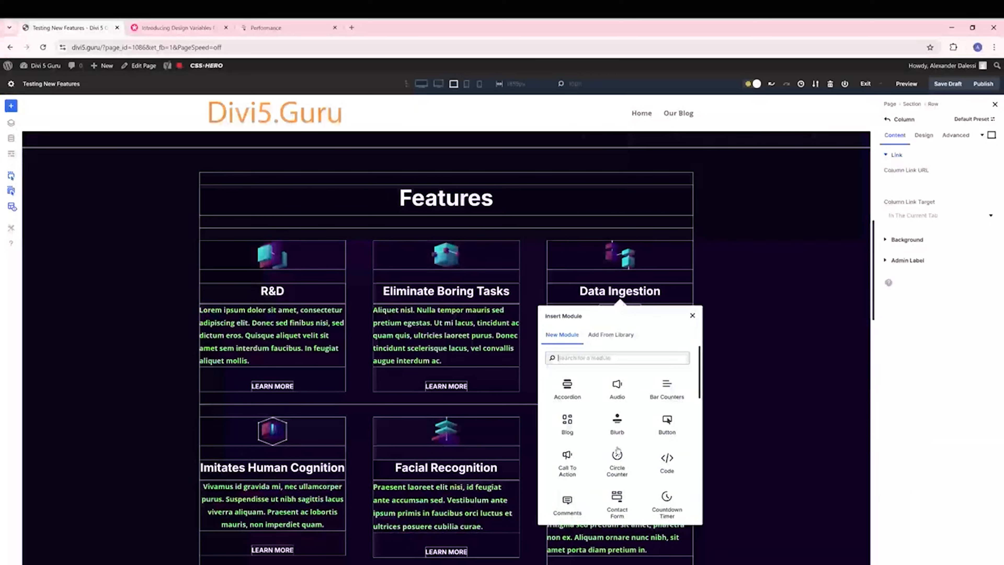
scroll(617, 450, down, 2)
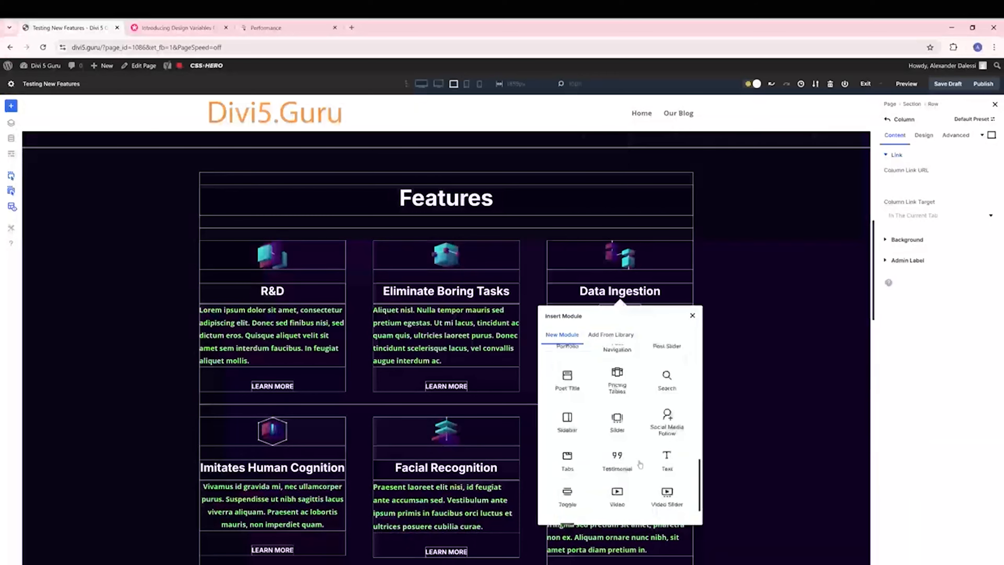
click(668, 462)
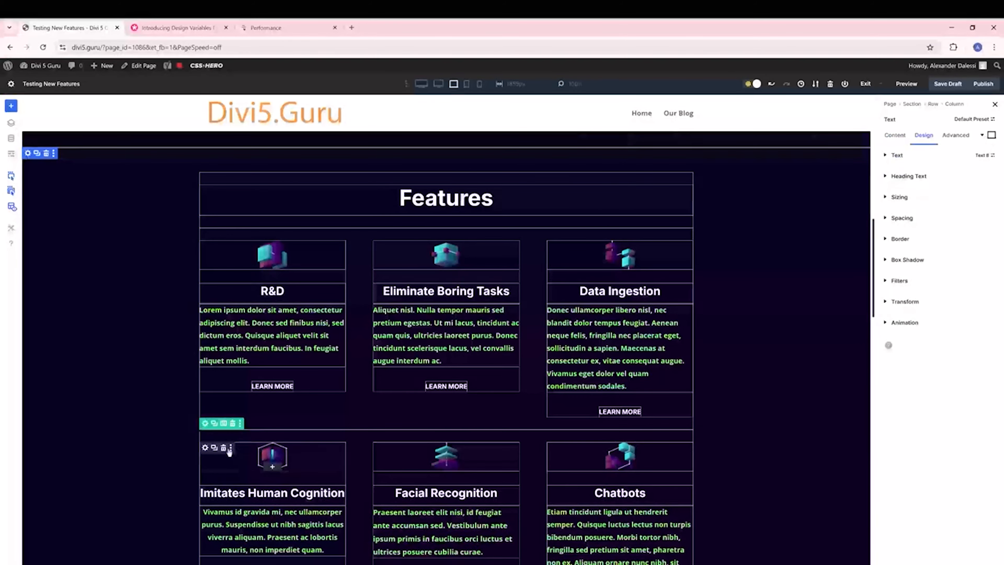
drag(247, 435, 376, 459)
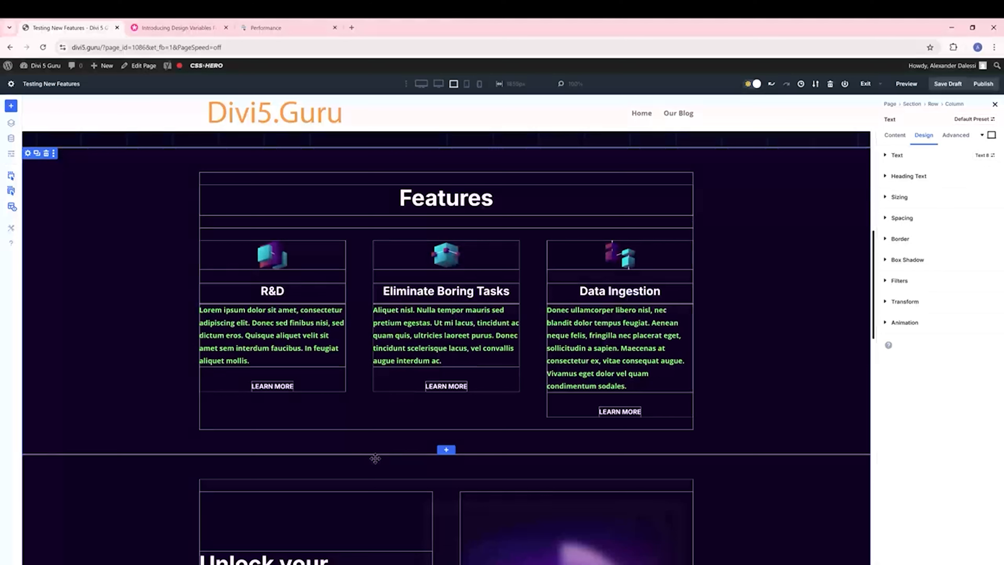
In the Text 8 preset's settings, set the text shadow color to the global light green and the text color to the saved red.
click(894, 135)
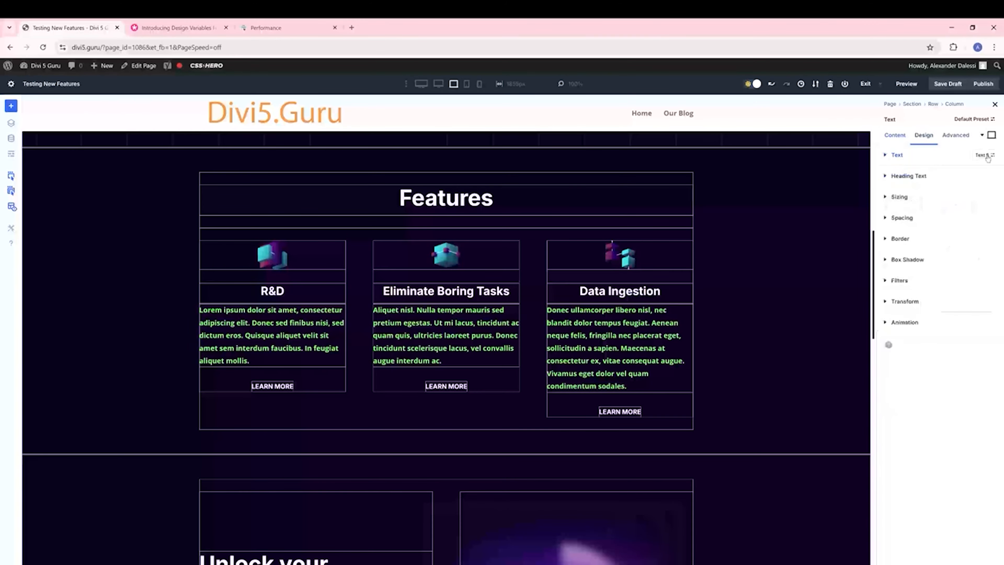
click(987, 157)
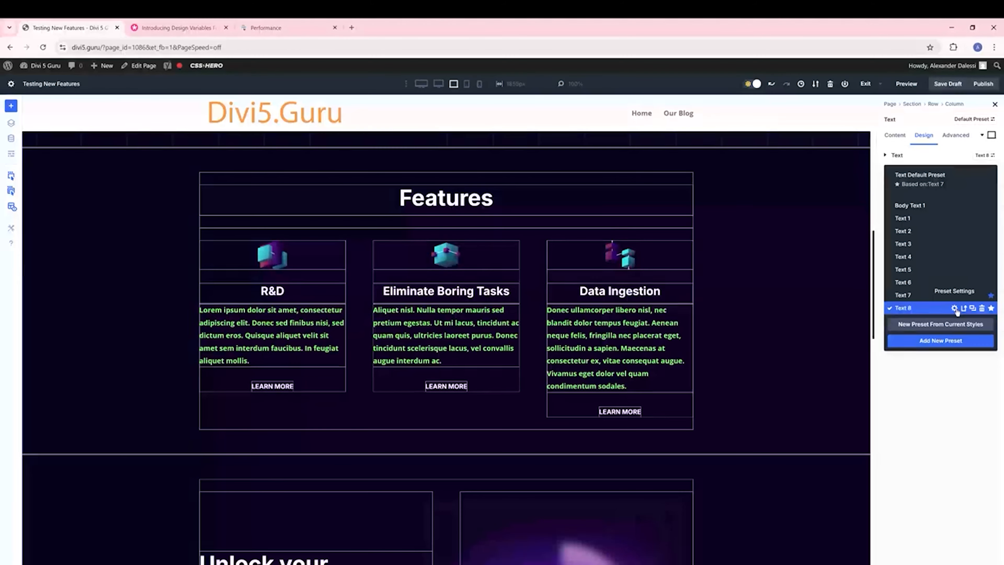
click(954, 309)
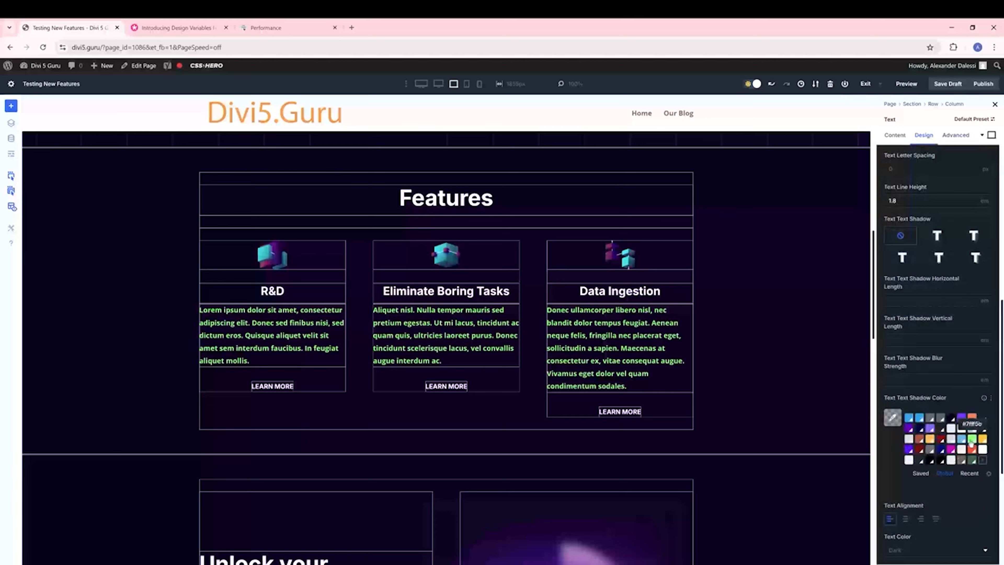
click(971, 439)
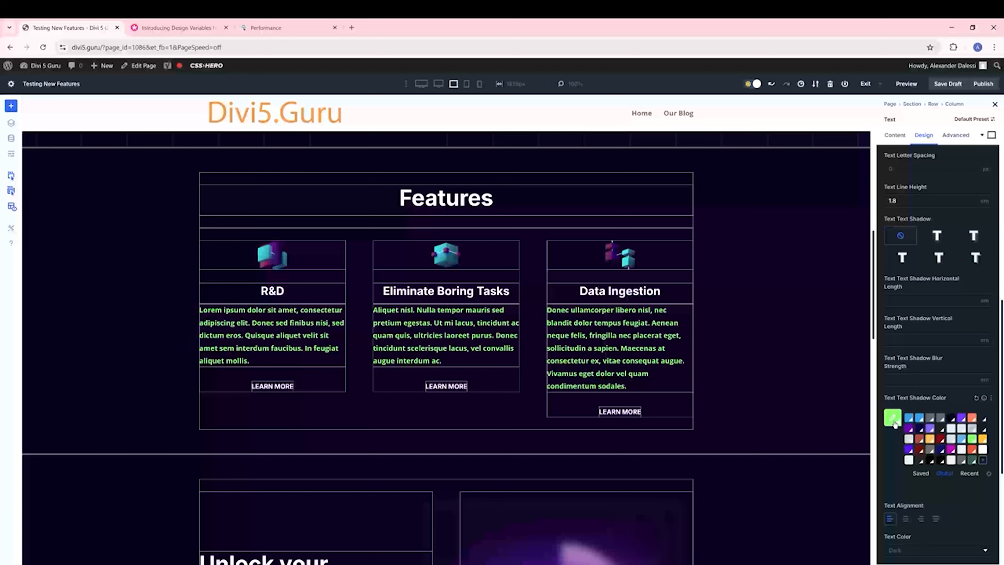
scroll(895, 424, up, 3)
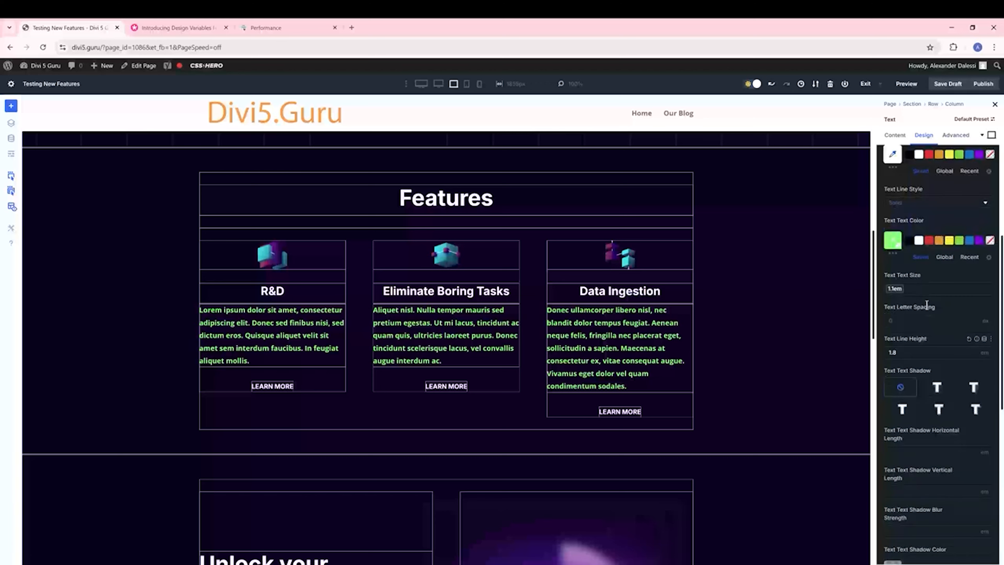
click(930, 240)
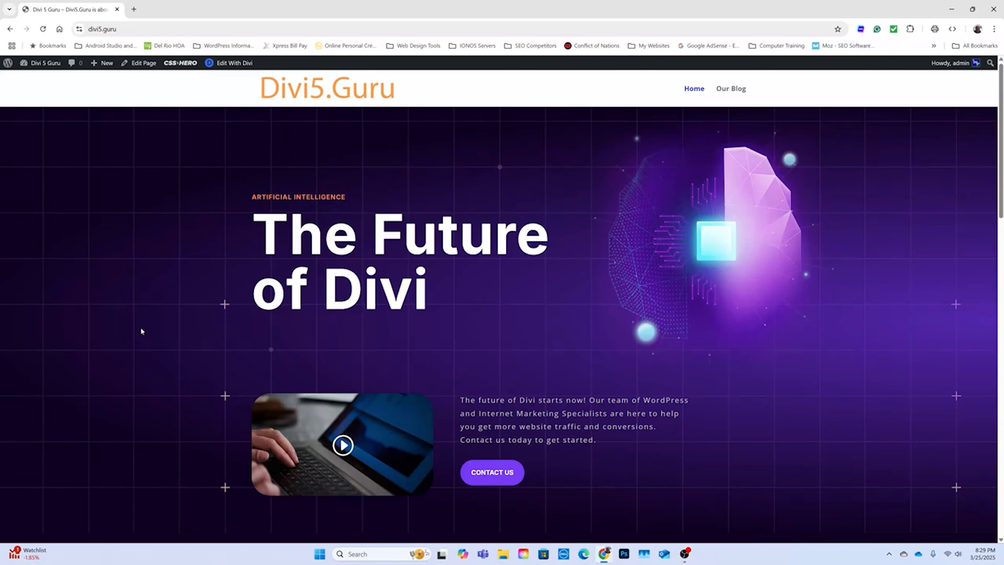
Check the active Divi theme's version among the installed WordPress themes and return to the live site.
click(32, 80)
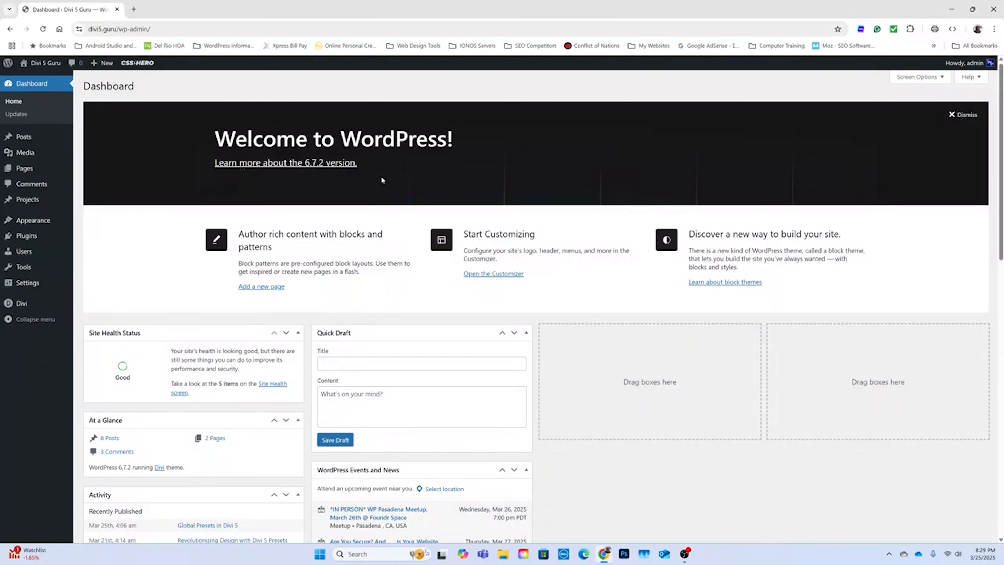
mouse_move(43, 224)
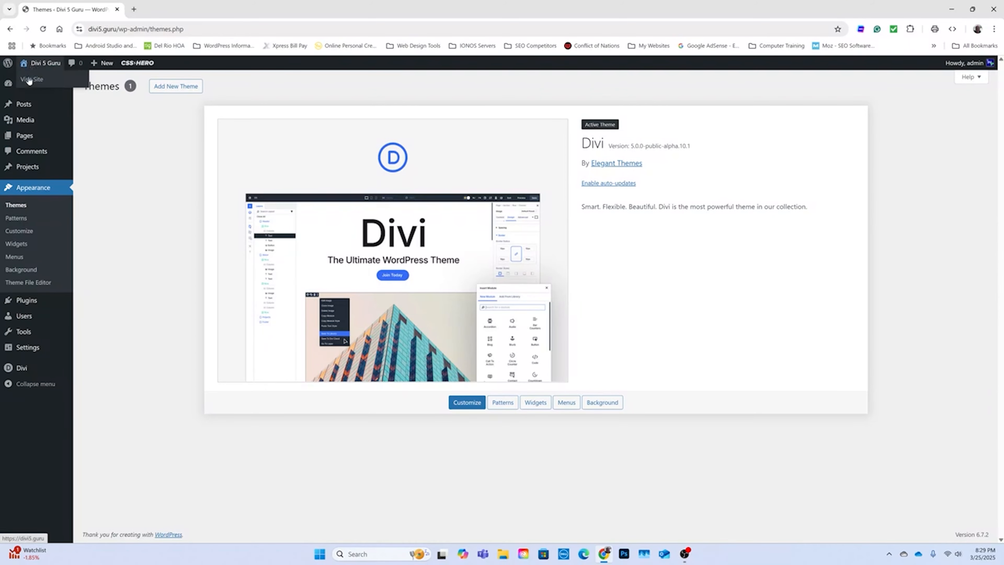
click(28, 80)
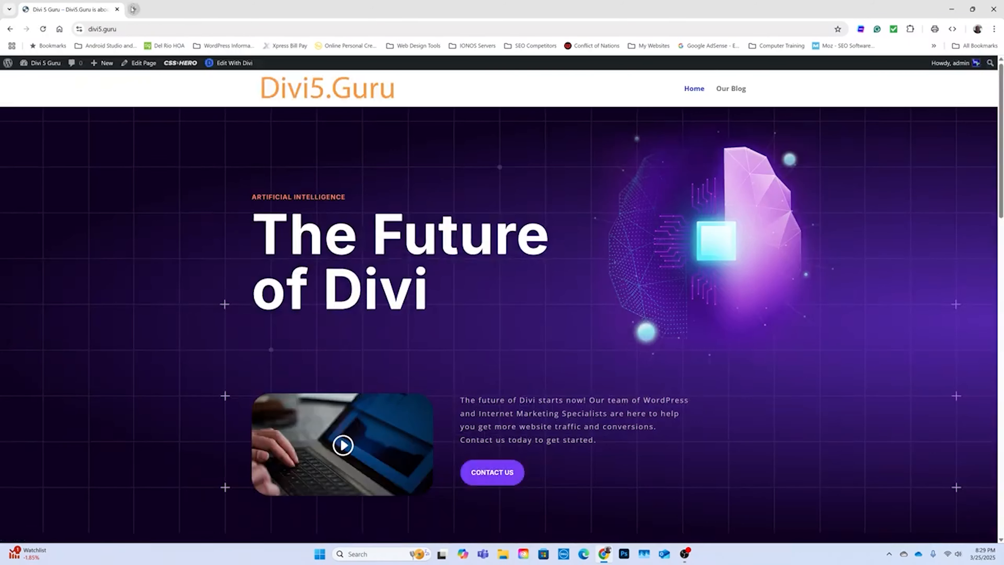
Open the GTmetrix home page in a new browser tab and log in with the saved account credentials.
click(133, 9)
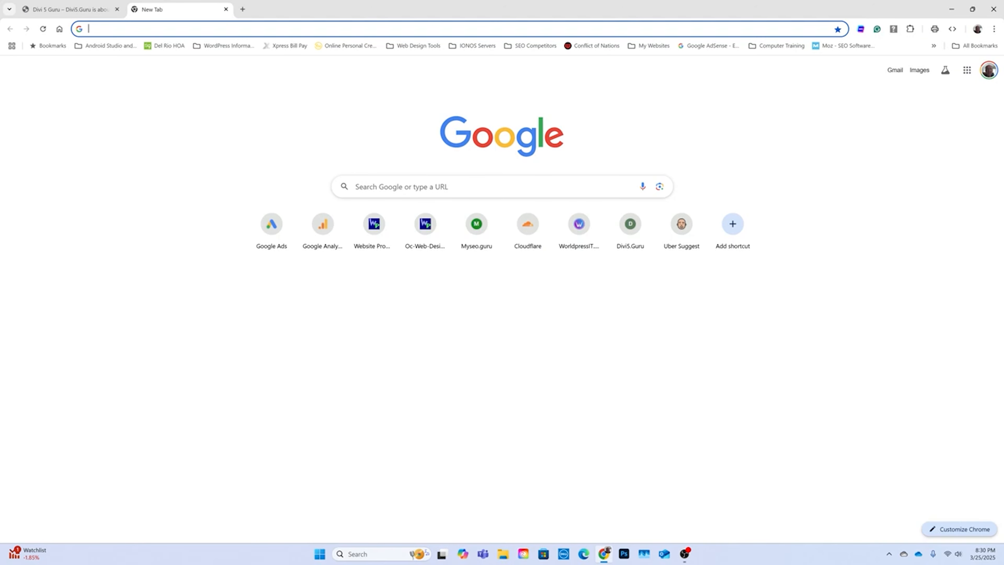
text(gt)
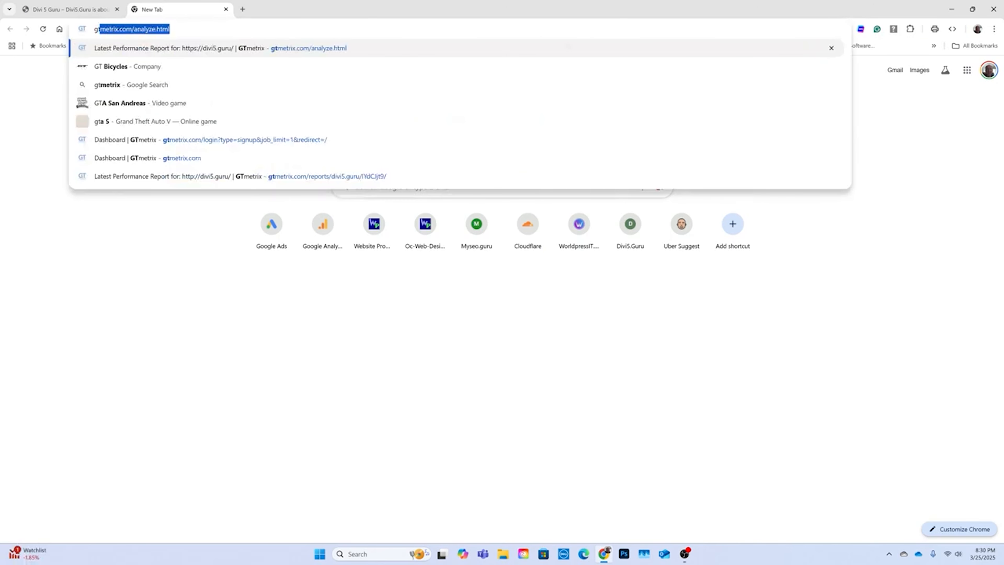
text(me)
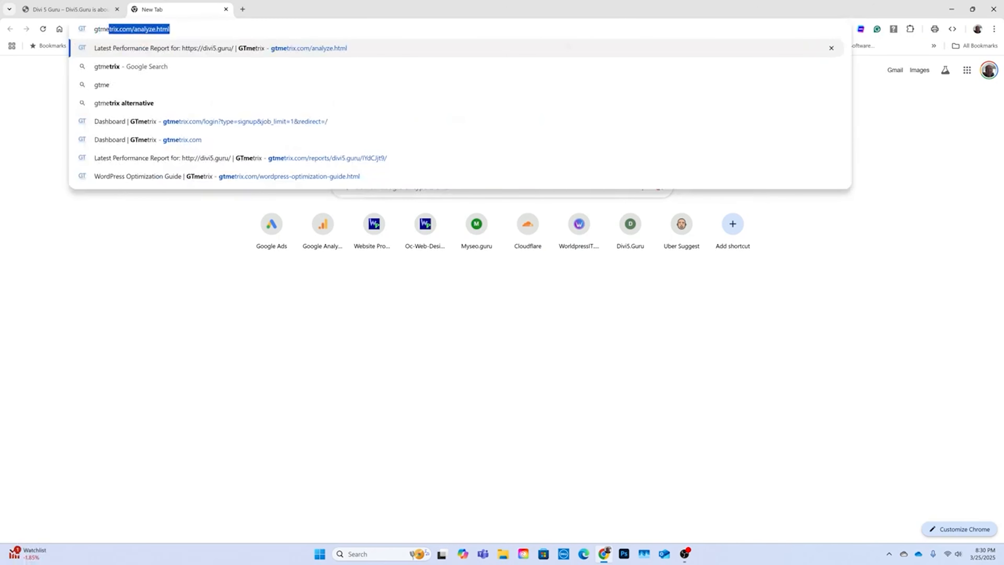
text(trix.com)
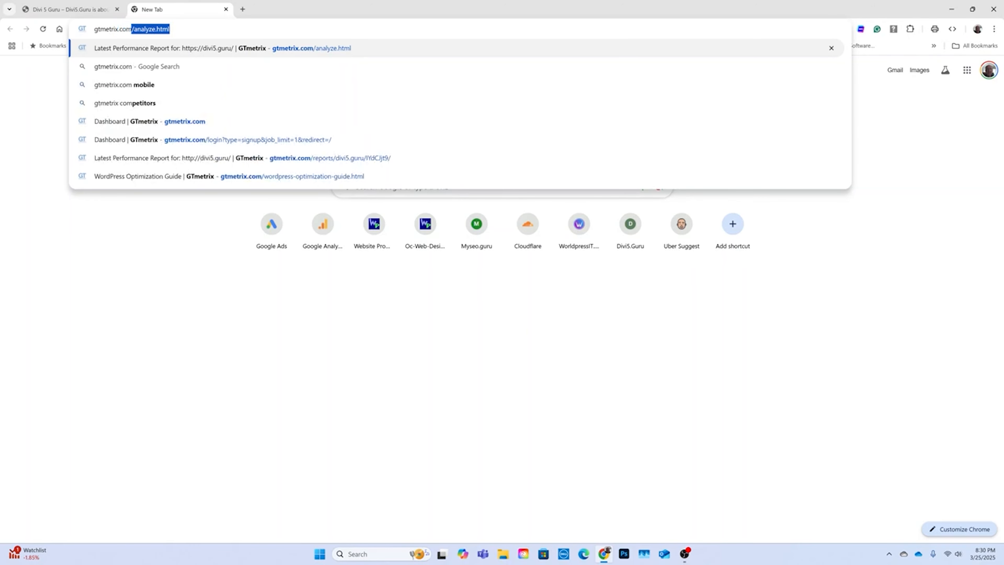
key(Return)
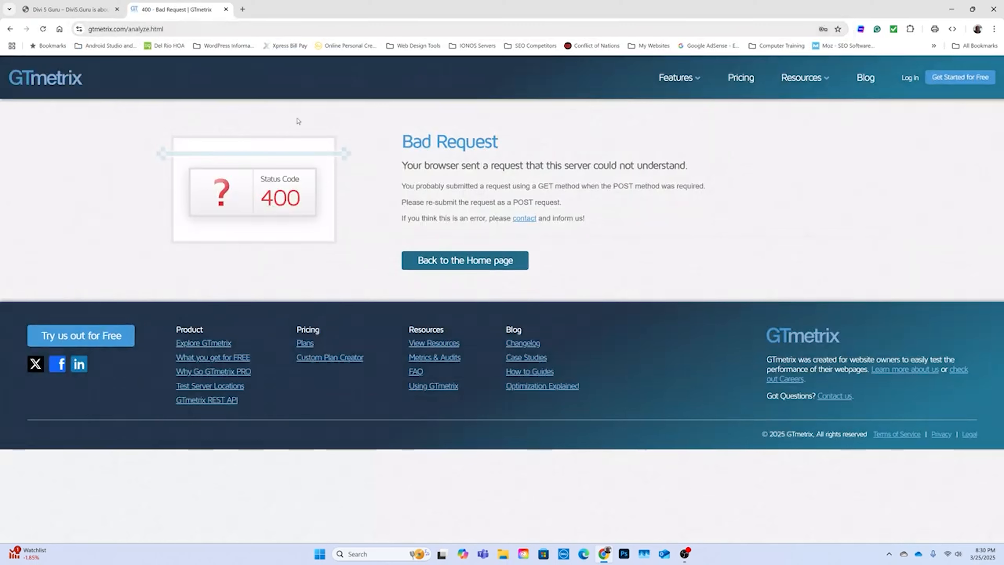
click(52, 81)
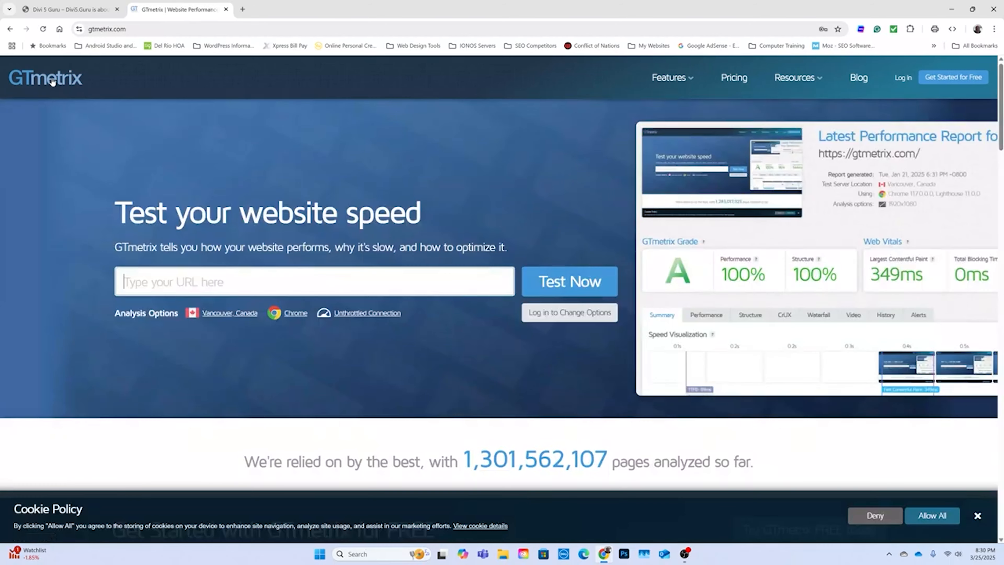
click(902, 77)
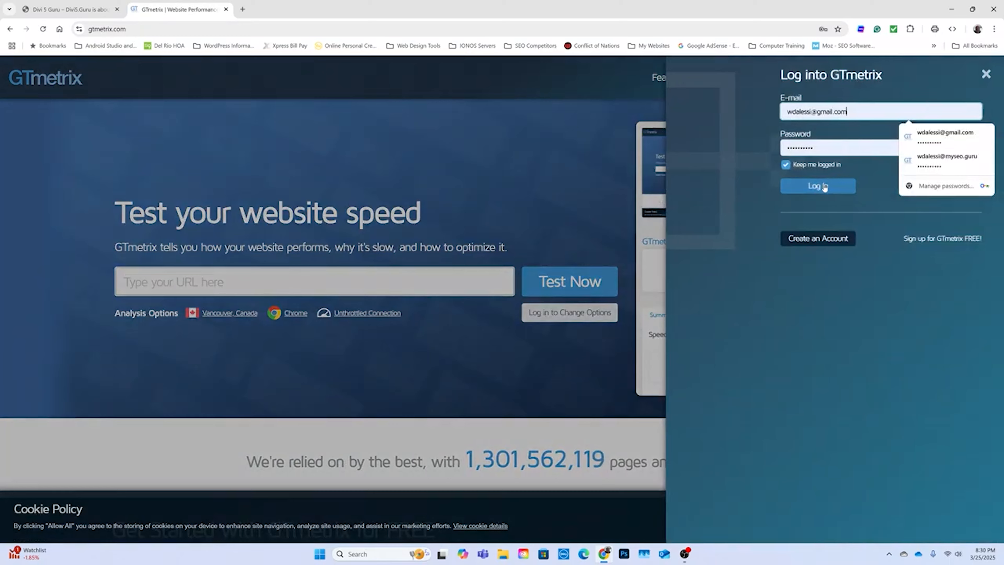
click(821, 187)
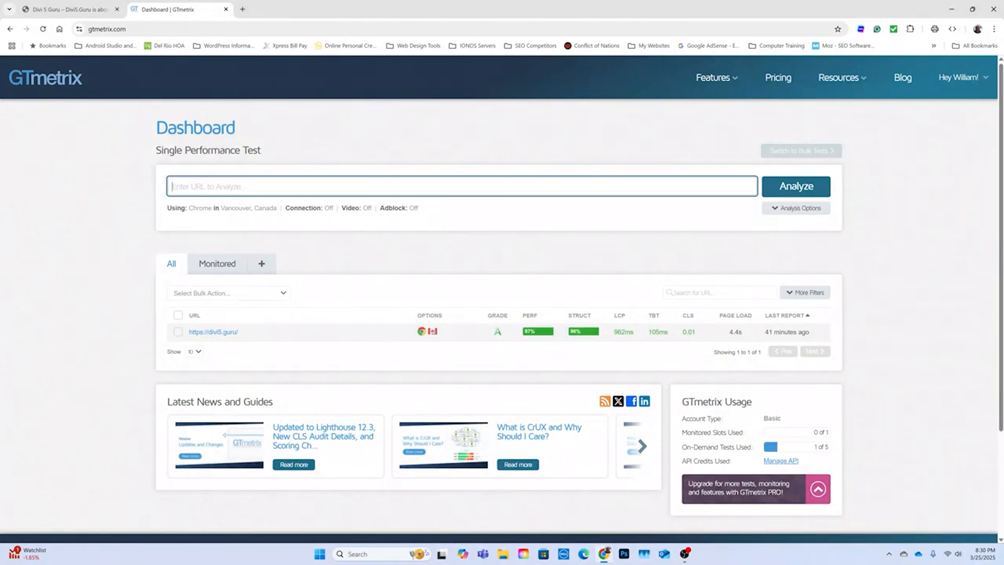
click(243, 187)
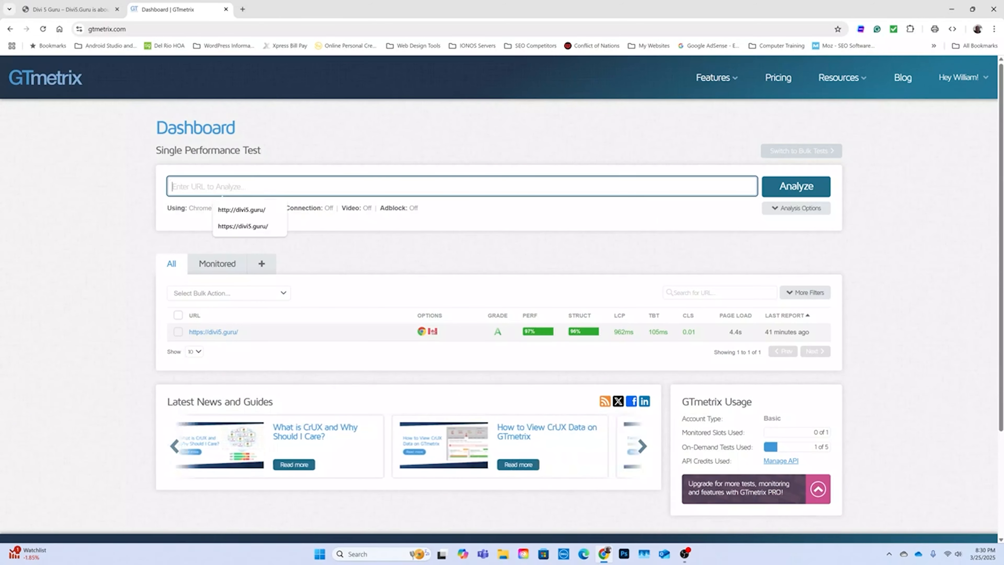
click(254, 227)
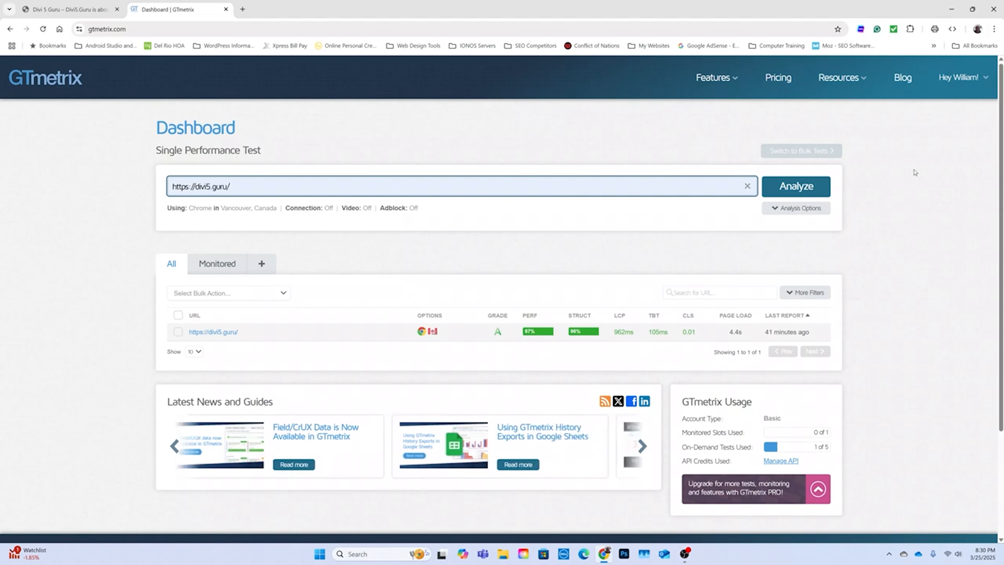
click(790, 188)
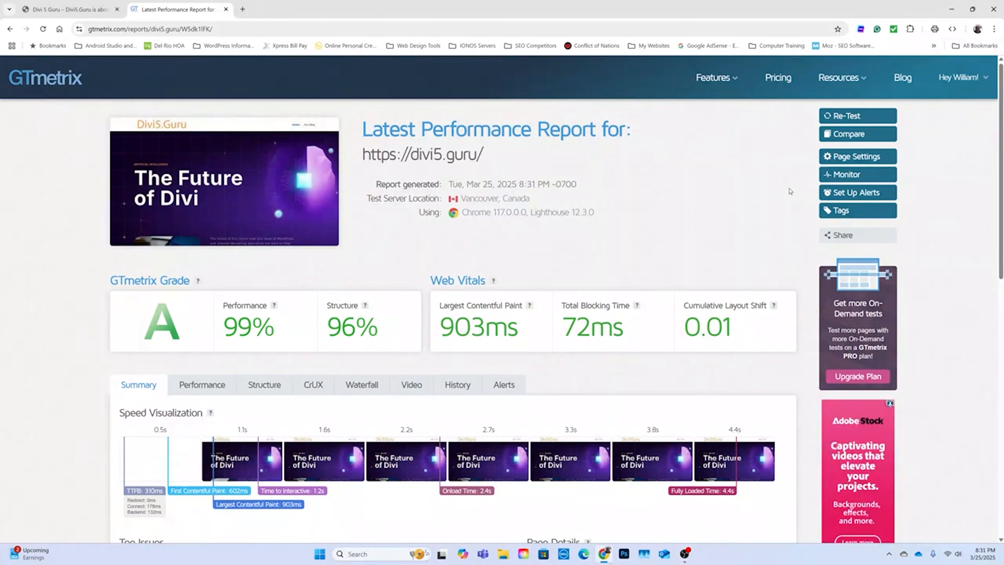
scroll(789, 191, down, 3)
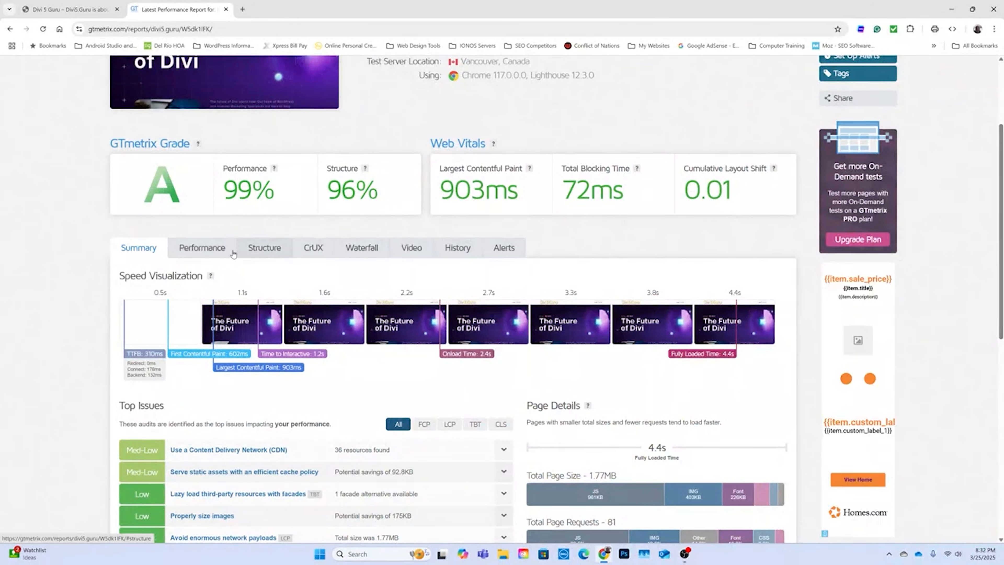
Examine the GTmetrix report for divi5.guru, covering its overall grades, Performance metrics, Structure audits and CrUX data.
scroll(132, 253, down, 10)
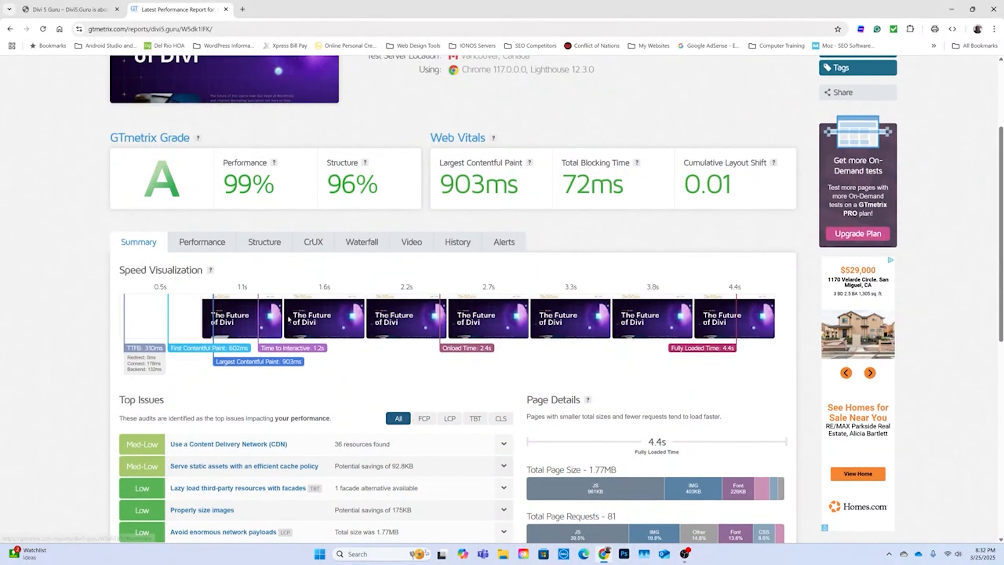
scroll(291, 318, up, 5)
scroll(290, 317, up, 4)
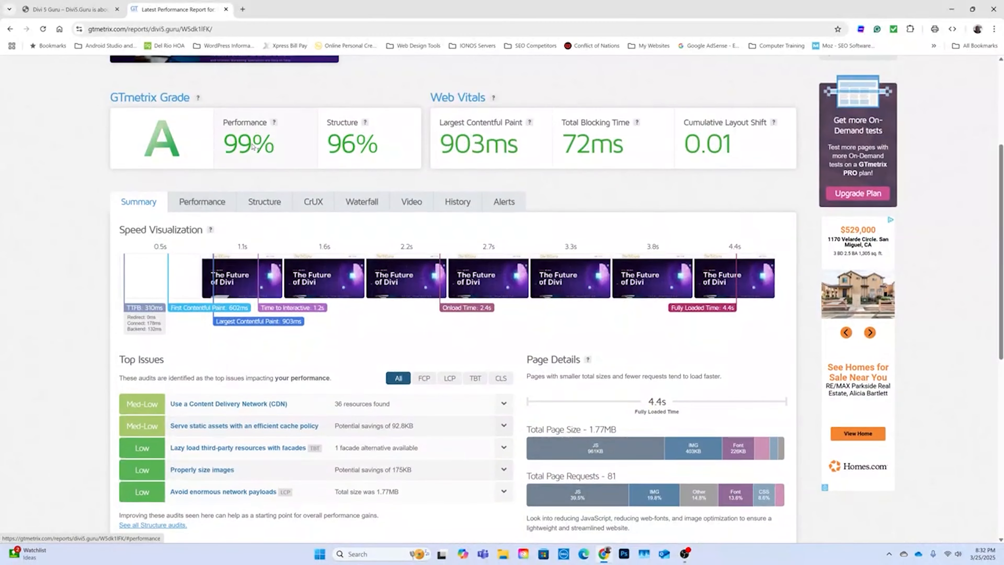
mouse_move(256, 147)
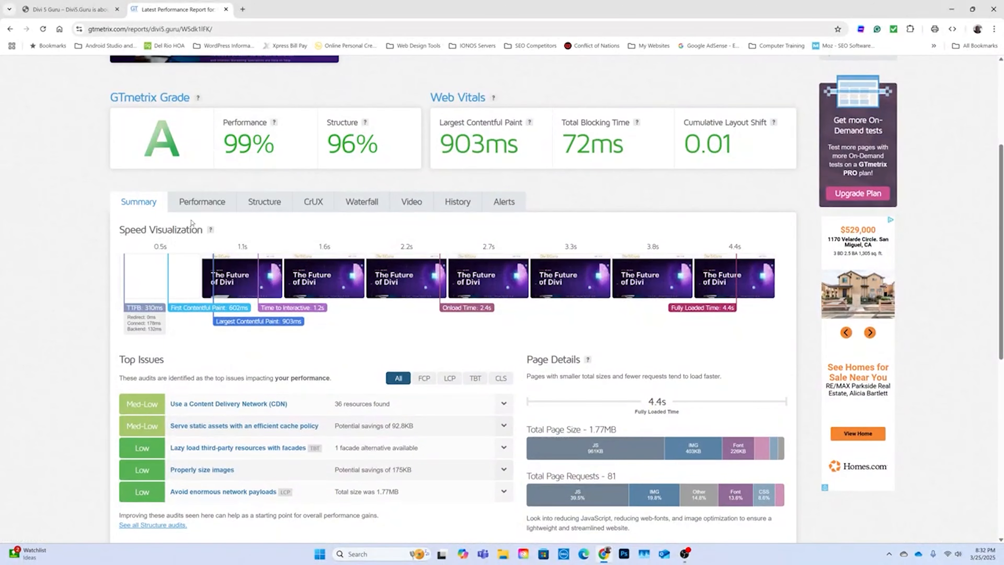
click(201, 207)
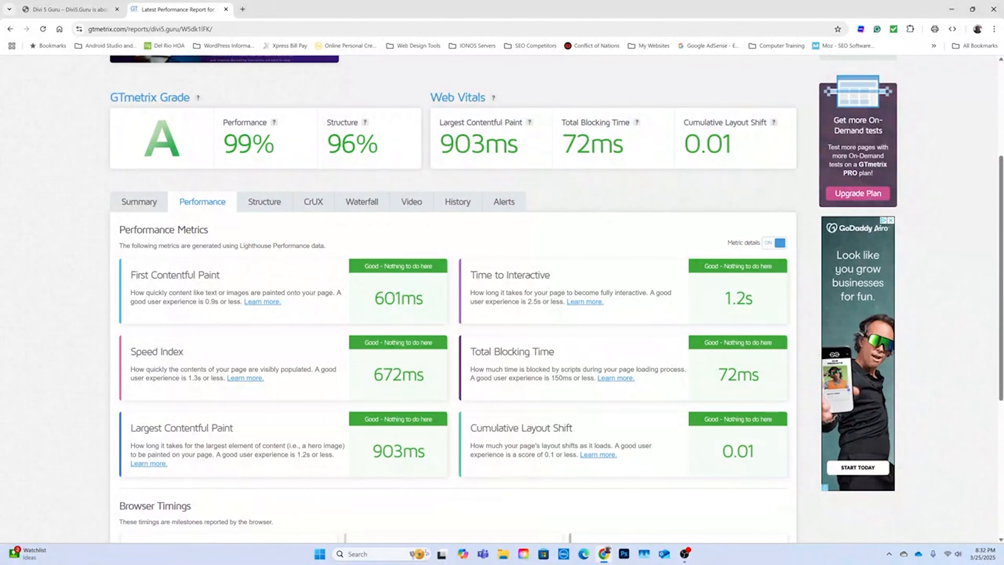
click(264, 202)
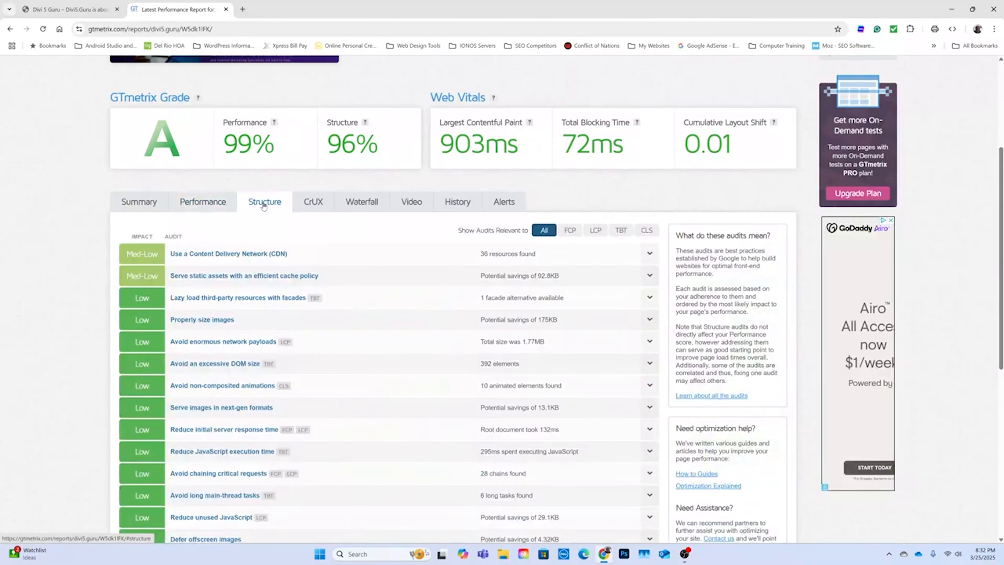
click(314, 203)
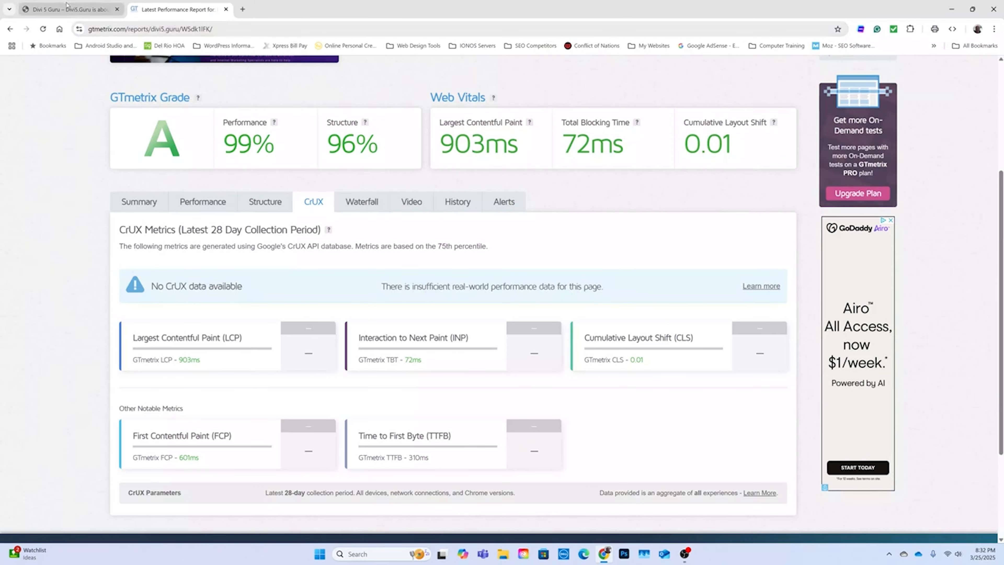
Look over the live Divi 5 Guru home page down to its Features section and return to the GTmetrix report.
click(74, 9)
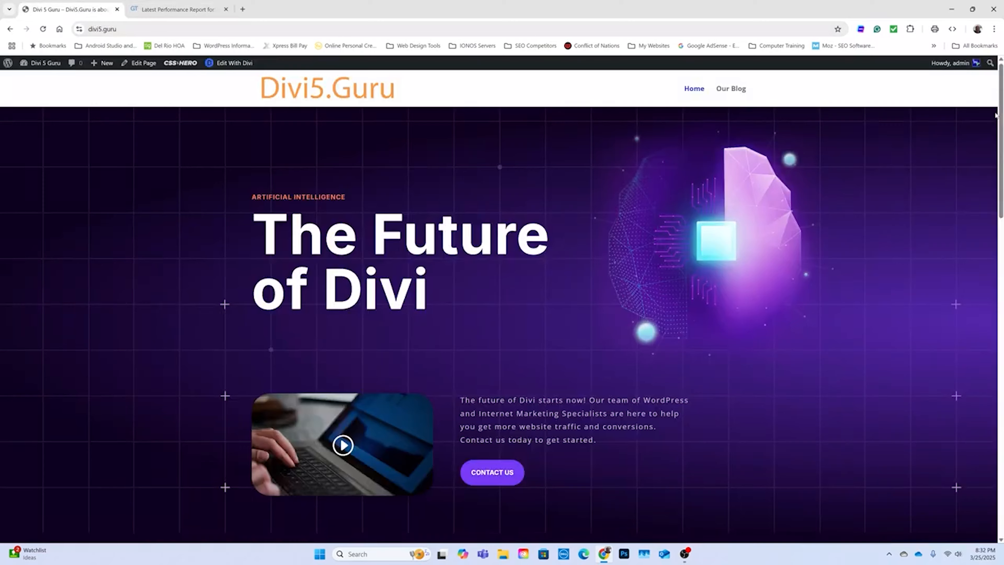
drag(1000, 80, 1001, 180)
right_click(983, 175)
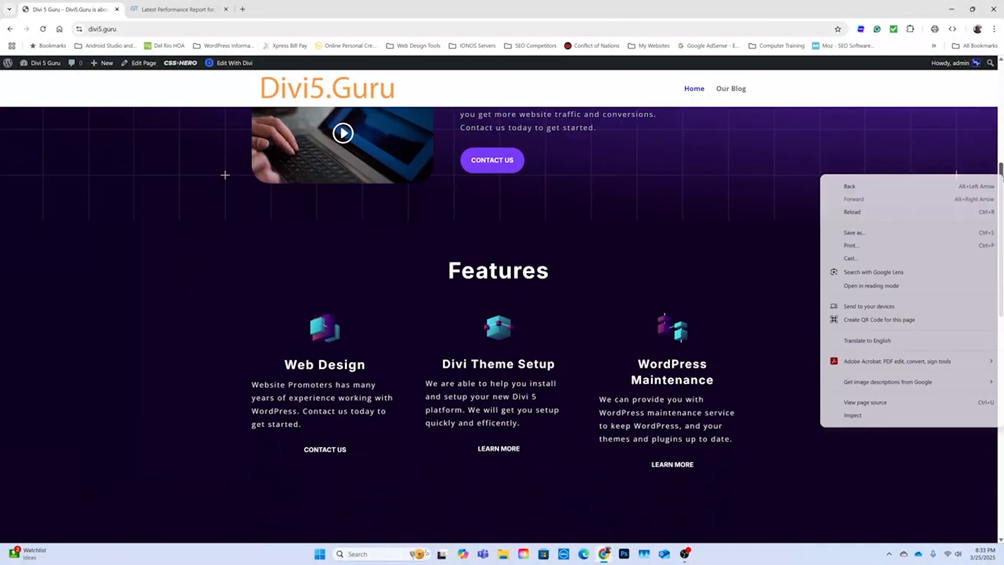
click(980, 183)
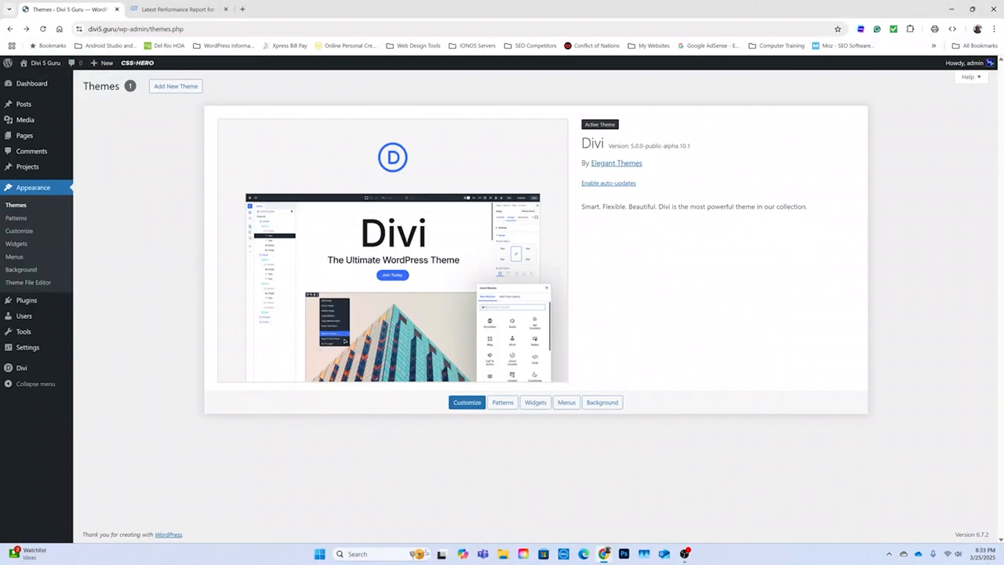
click(49, 65)
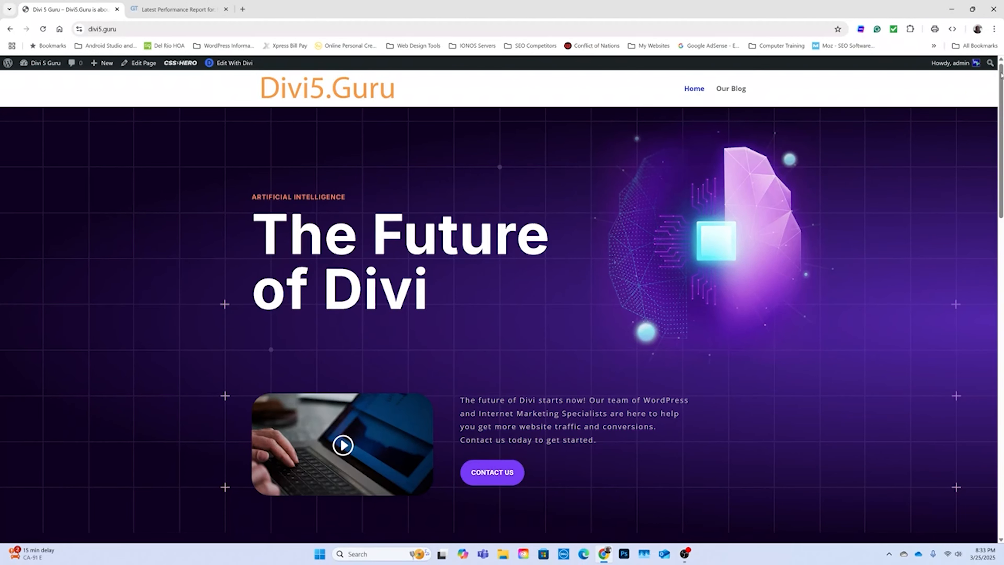
drag(1000, 75, 998, 220)
drag(996, 234, 998, 98)
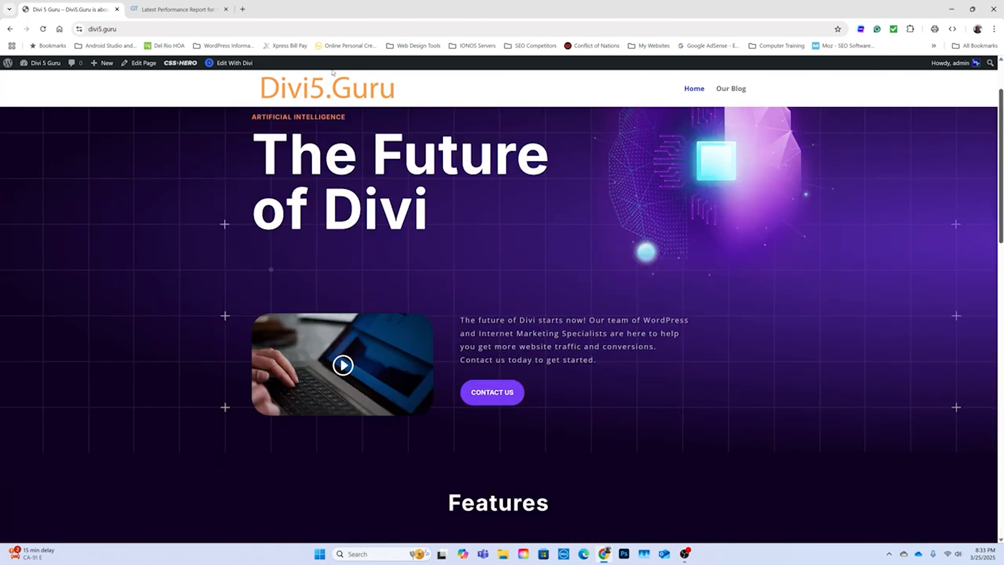
click(178, 9)
mouse_move(246, 115)
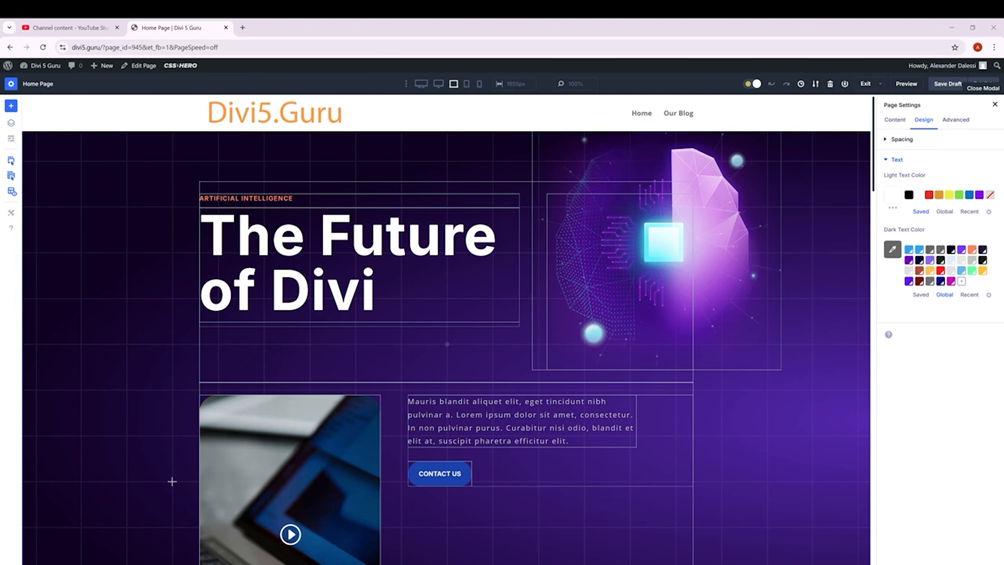
Close the page settings and set the hero paragraph's text color to the global red #ff000f in the Divi builder.
click(995, 104)
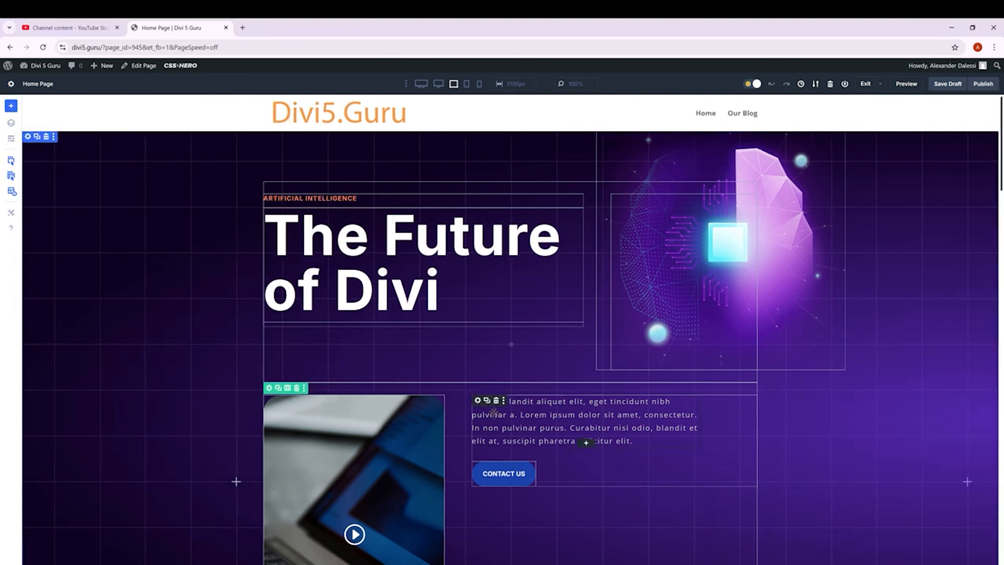
click(477, 401)
click(924, 135)
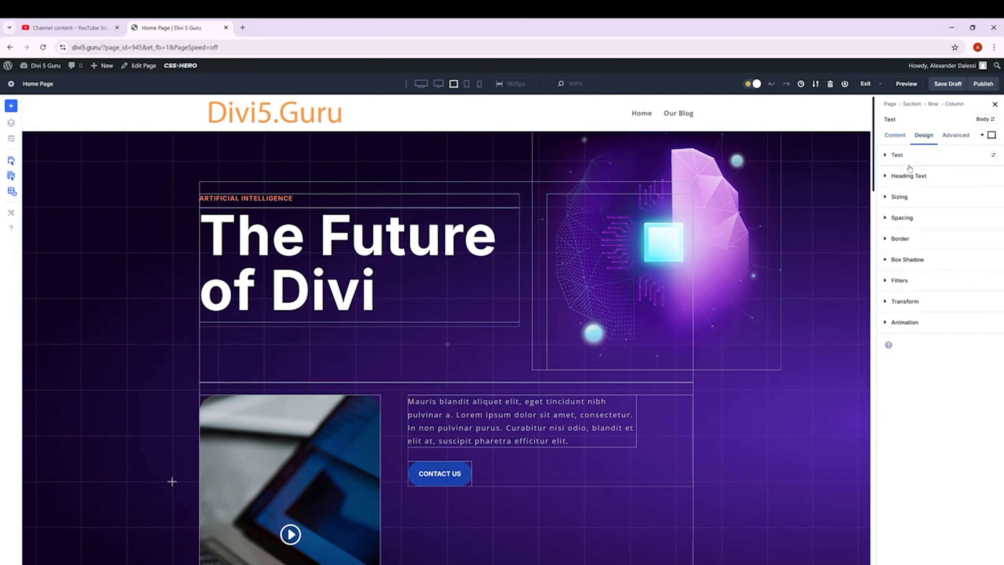
click(896, 154)
click(945, 320)
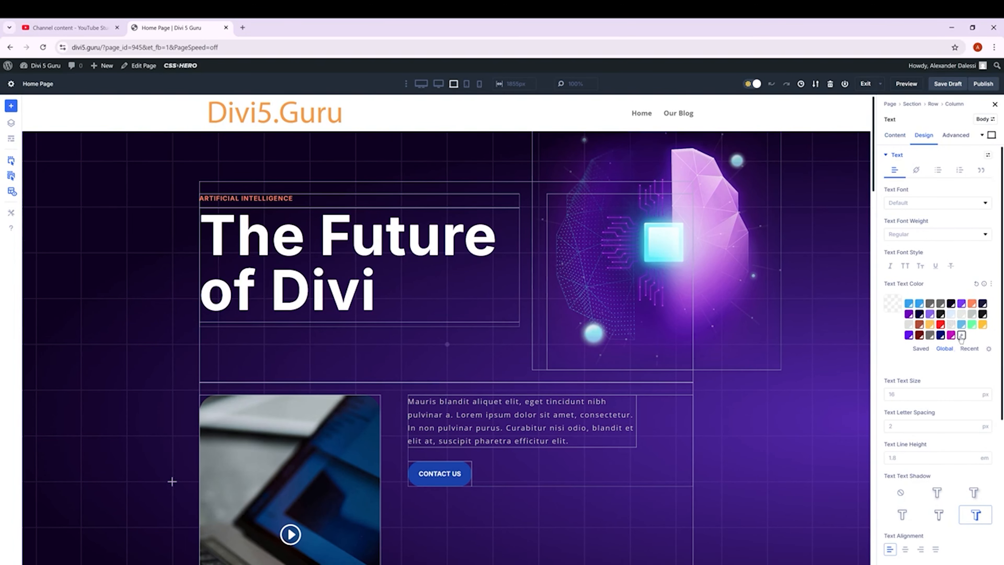
click(940, 326)
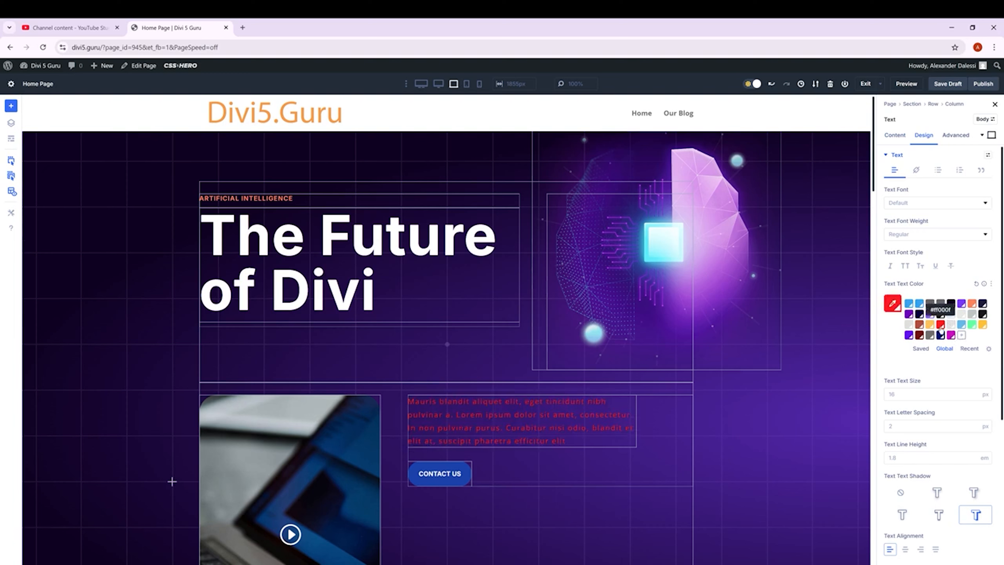
Darken the global red to #8c000e and apply the change to every instance across the site.
click(892, 303)
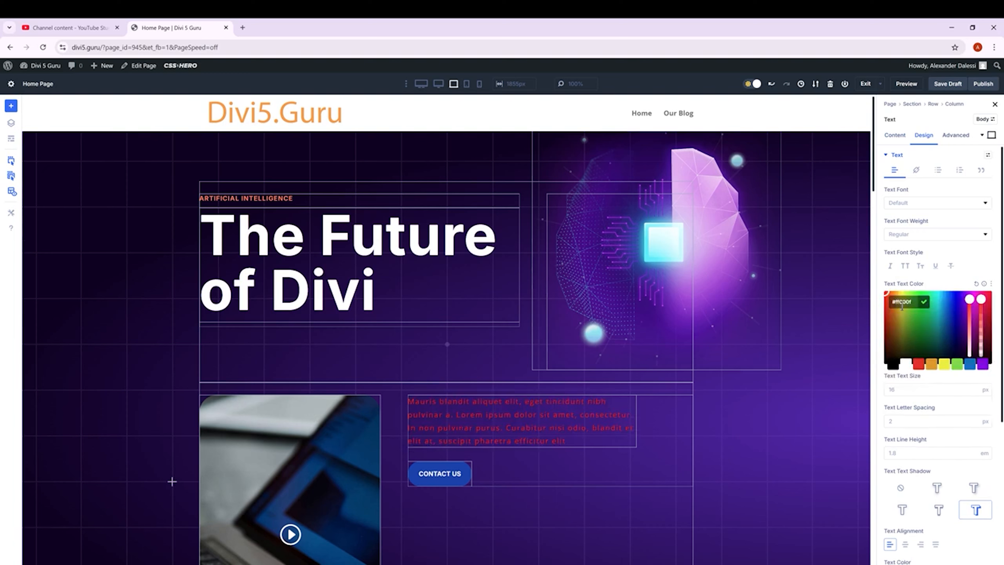
click(991, 324)
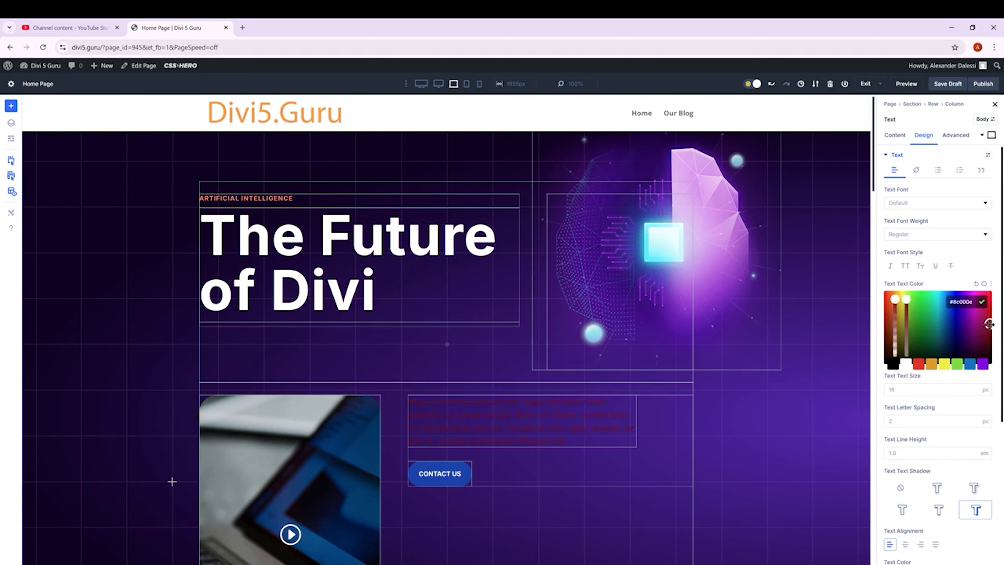
mouse_move(982, 305)
click(981, 302)
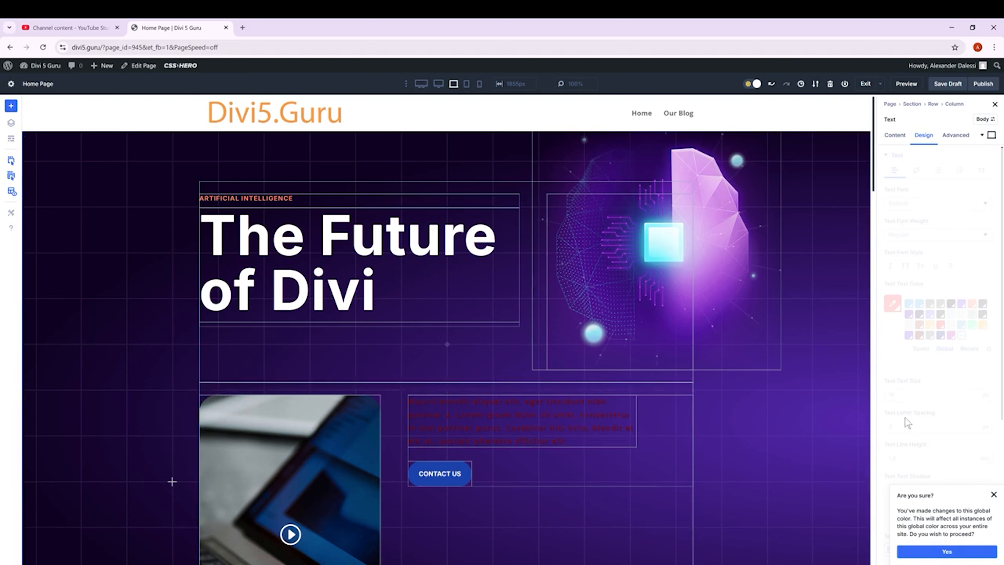
click(946, 550)
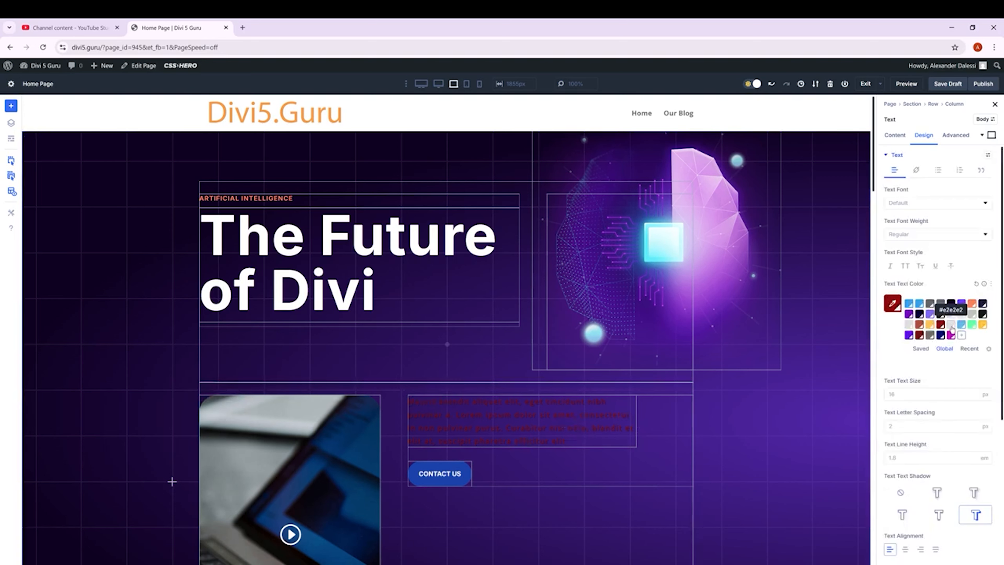
Set the hero paragraph's text color to the global light green and change that global color to #7fff5b.
click(910, 305)
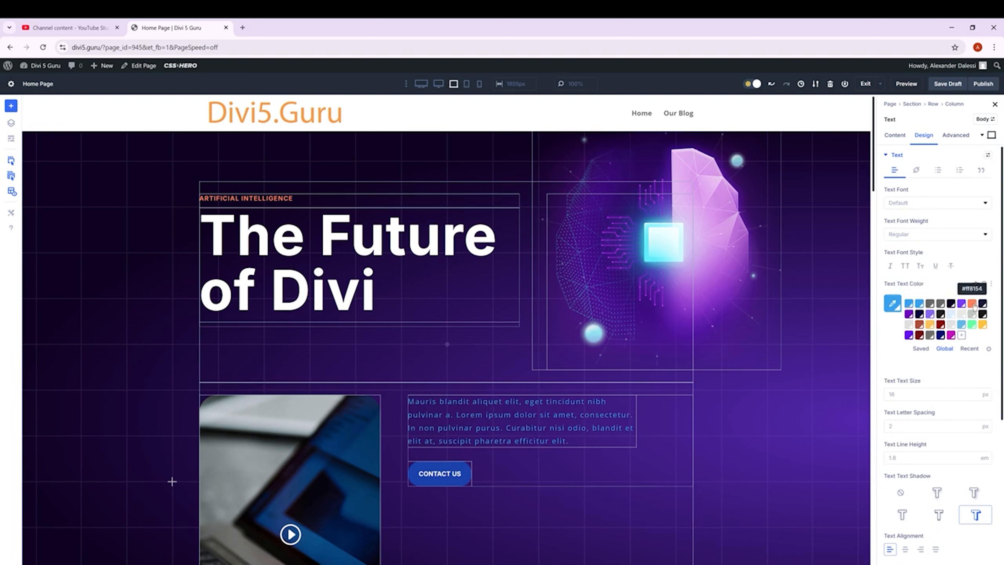
click(972, 326)
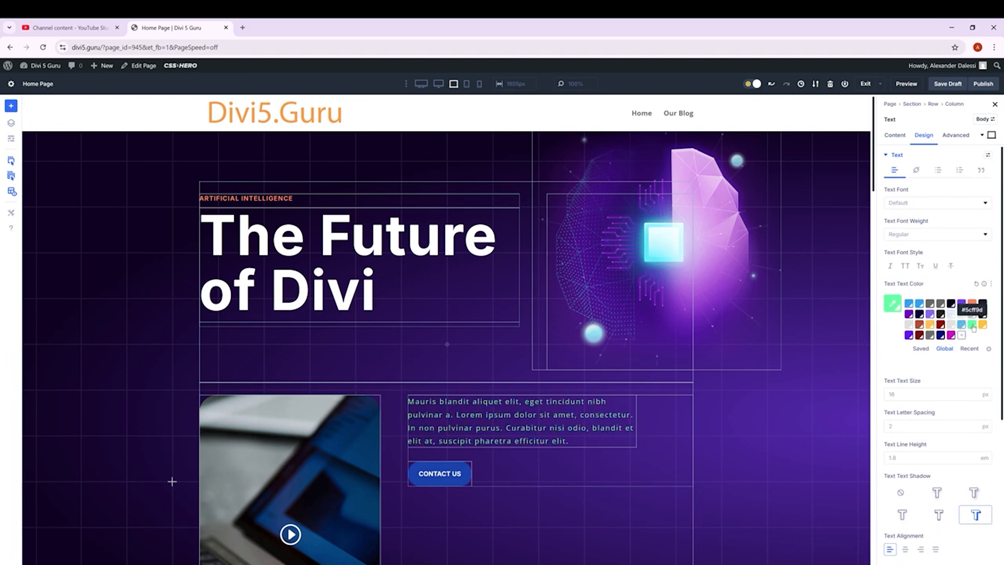
click(890, 305)
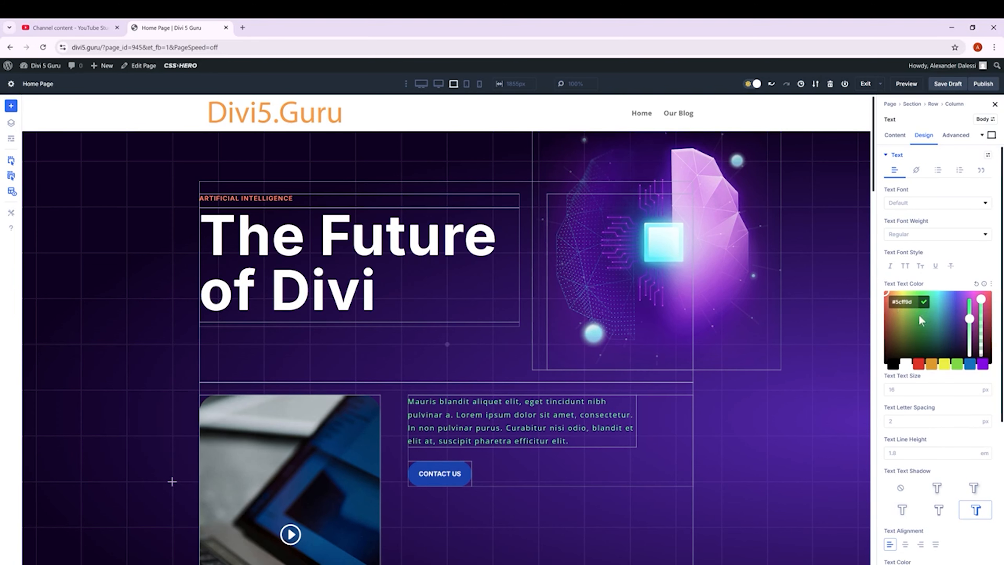
click(916, 291)
drag(915, 291, 915, 291)
click(926, 304)
click(989, 493)
click(924, 301)
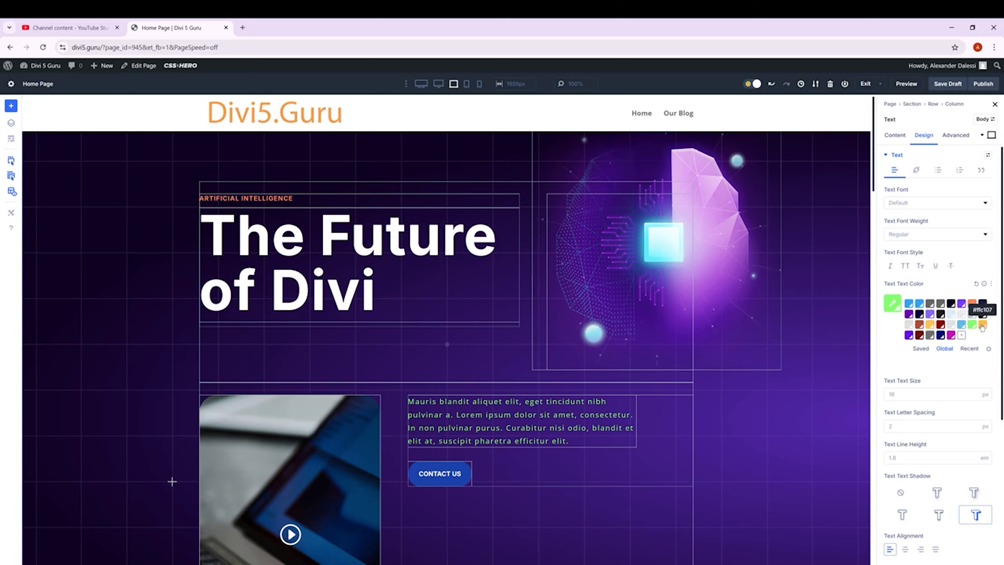
Set the text color of the paragraph under "Unlock your innovative potential" to the global light green #7fff5b.
scroll(724, 403, down, 10)
scroll(723, 404, up, 6)
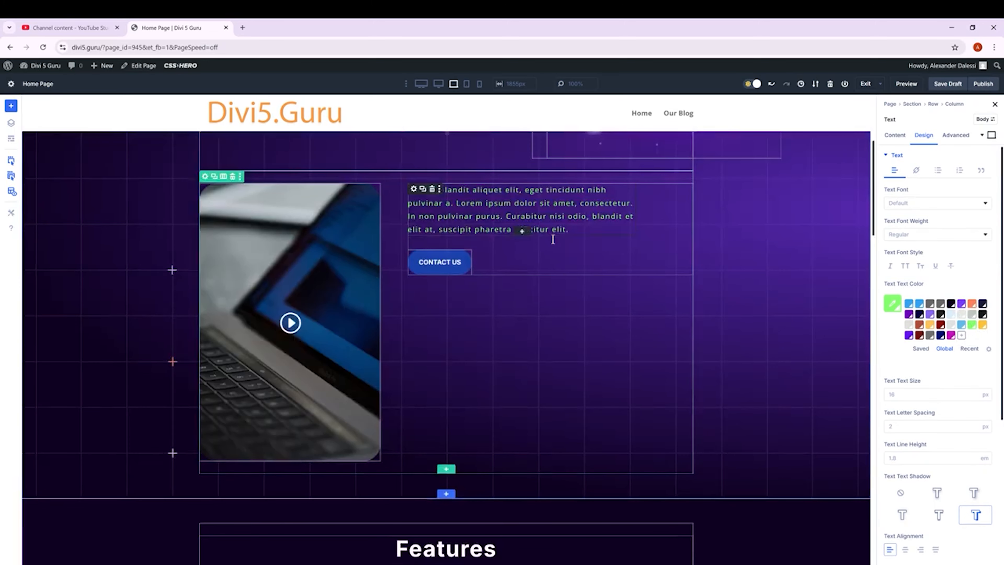
scroll(553, 238, down, 10)
click(205, 216)
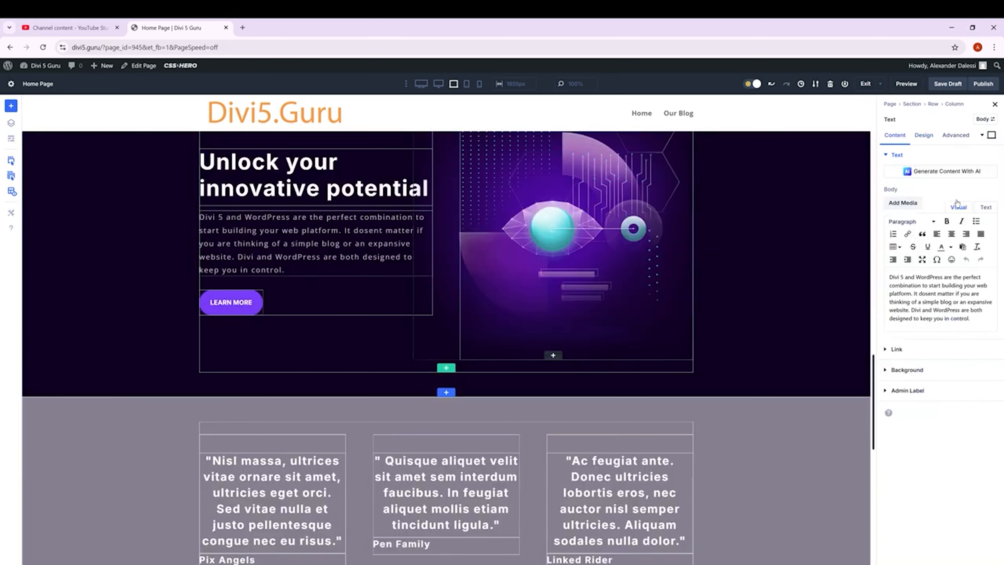
click(923, 135)
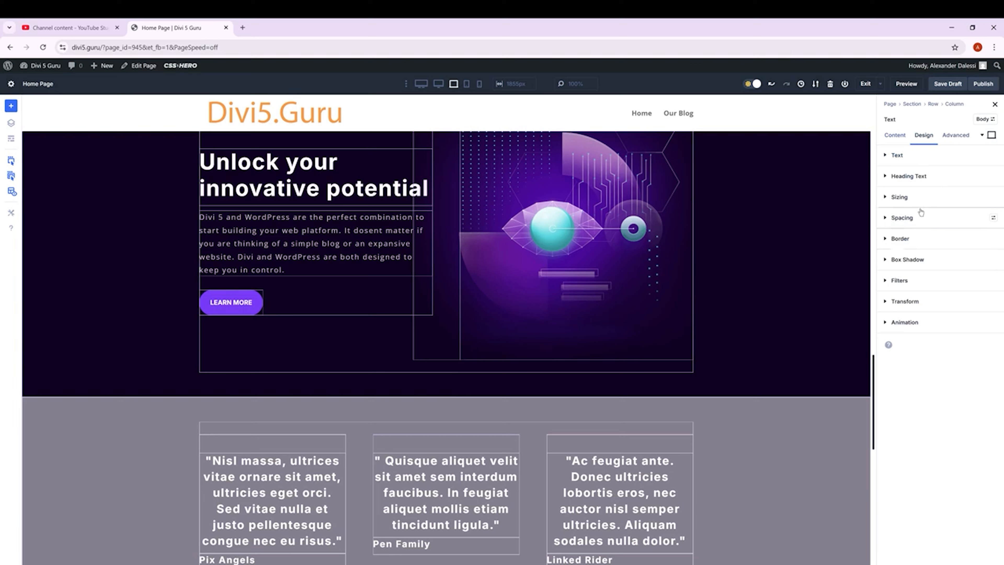
click(921, 163)
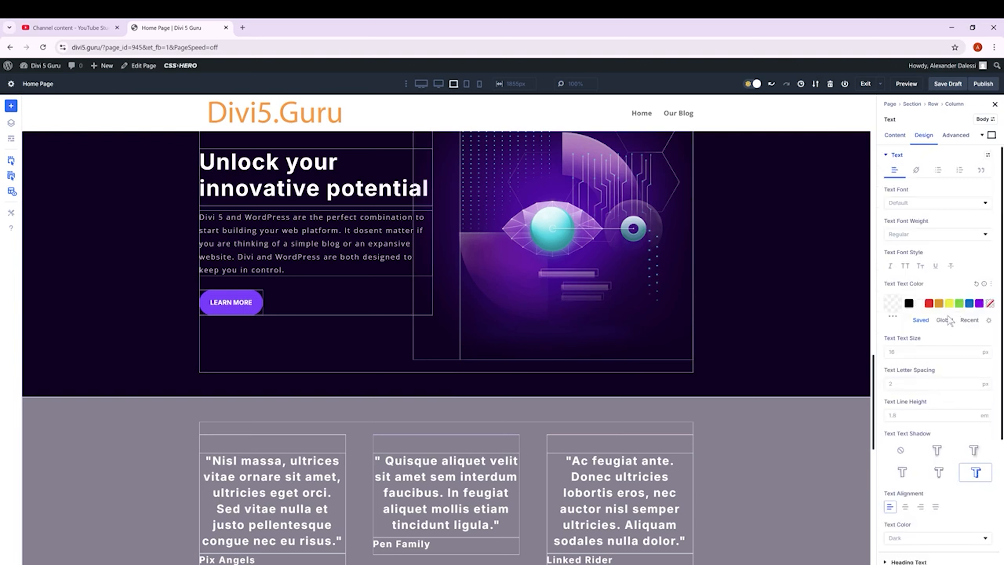
click(944, 320)
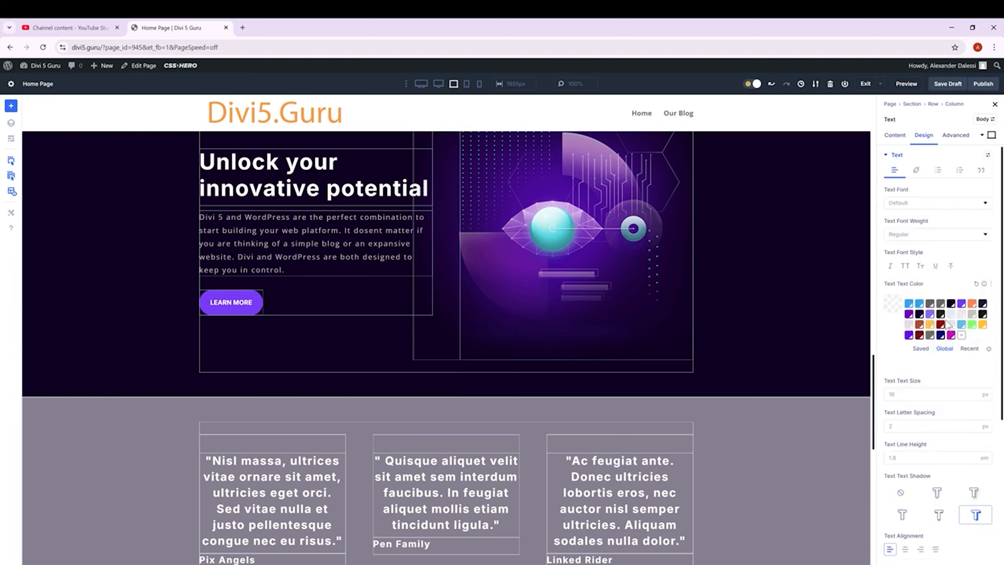
click(972, 325)
click(892, 303)
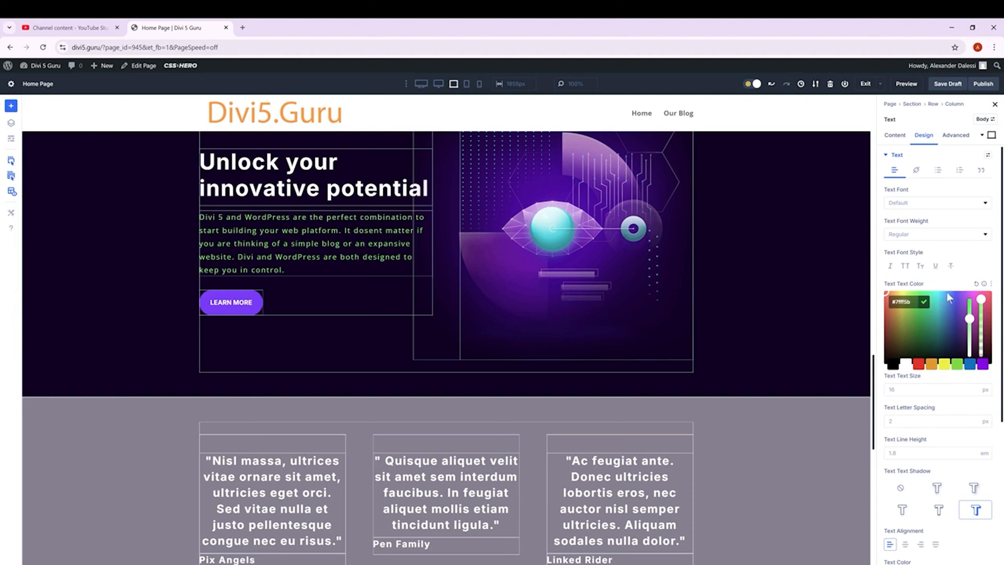
click(904, 283)
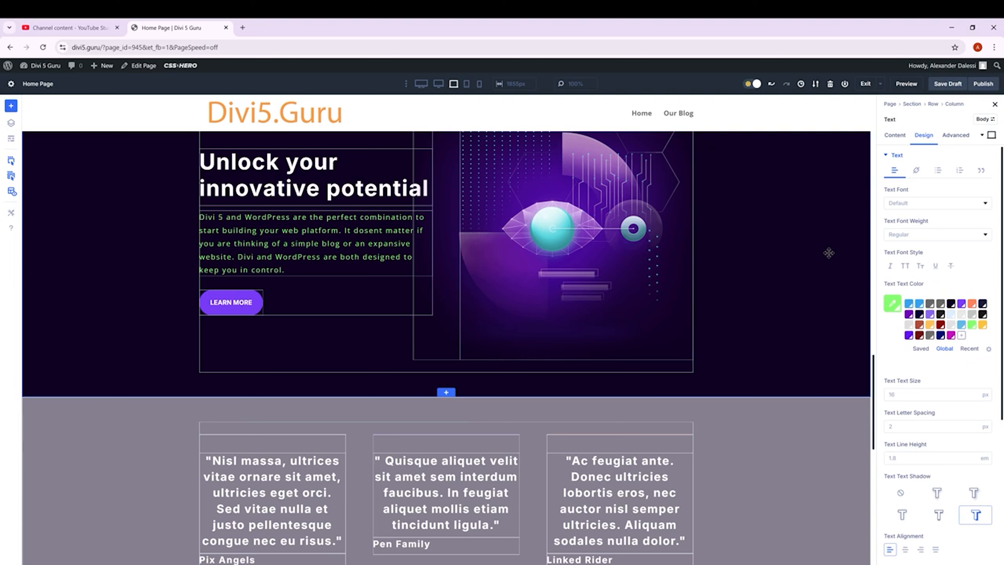
Compare the paragraph colors from the hero section down to the "Ready to use Divi 5?" section.
scroll(306, 253, up, 2)
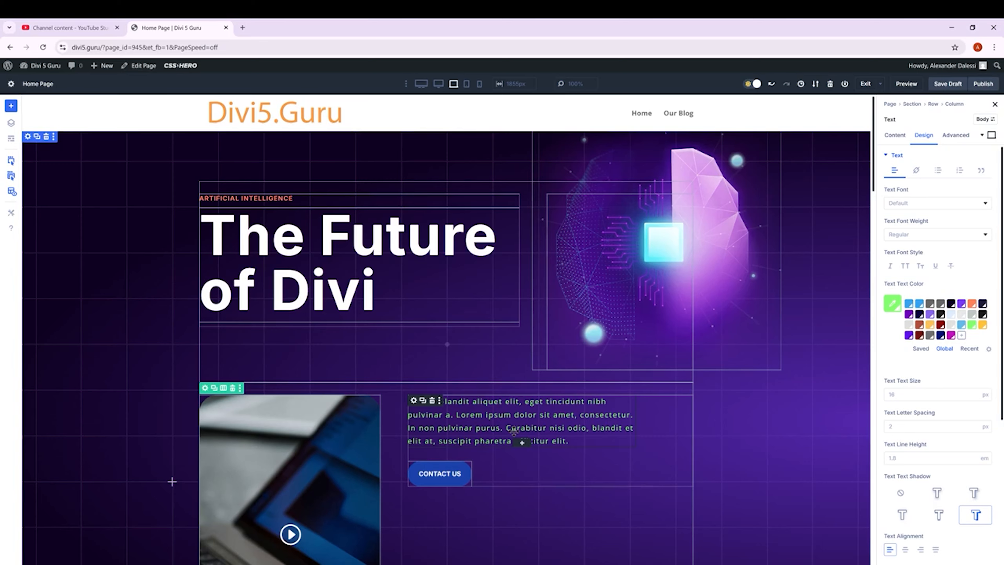
scroll(513, 431, down, 10)
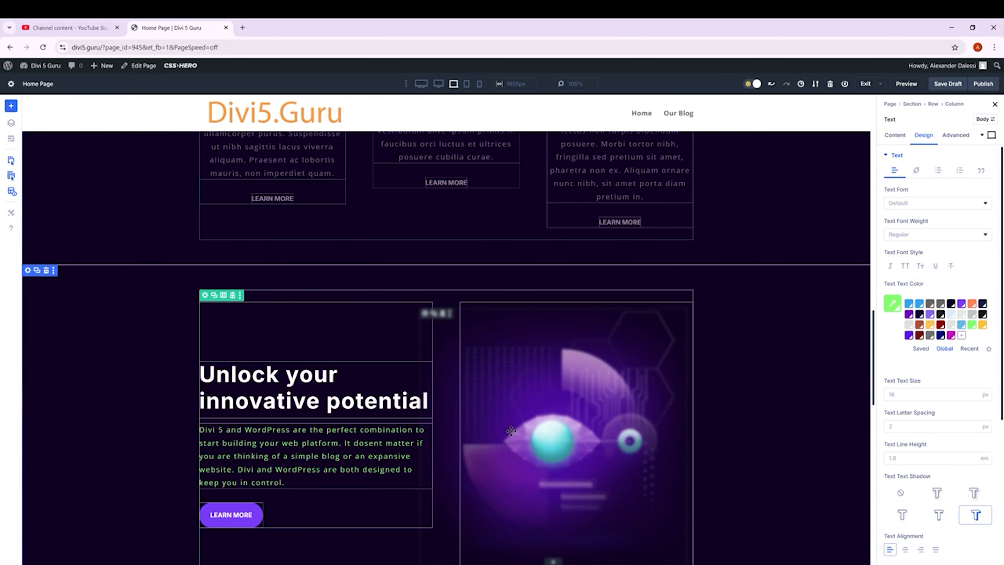
scroll(511, 430, down, 5)
scroll(511, 430, down, 2)
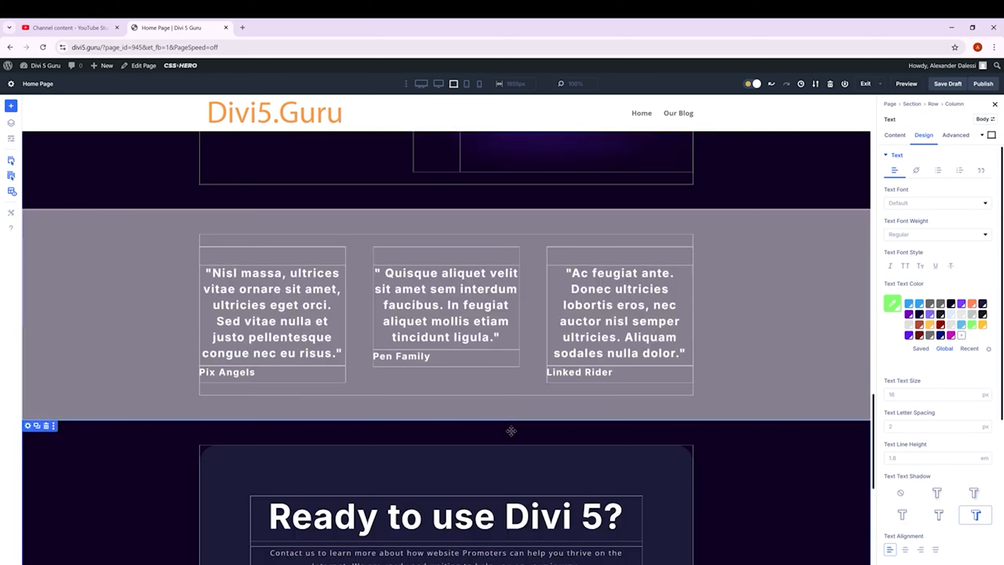
scroll(511, 431, down, 3)
scroll(556, 411, down, 2)
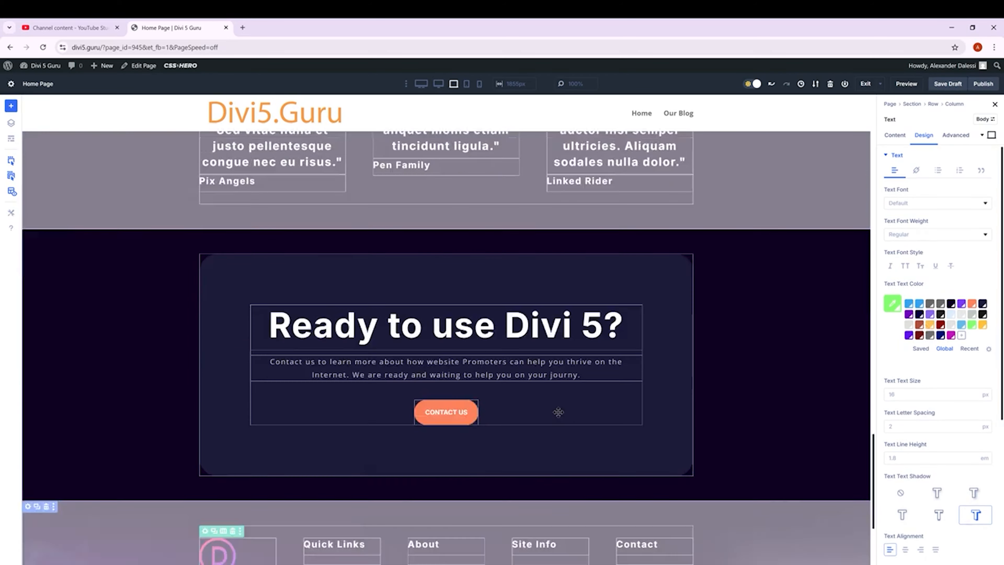
Create a new text group preset from the current styles of the hero section's paragraph.
scroll(558, 412, up, 12)
scroll(557, 412, up, 15)
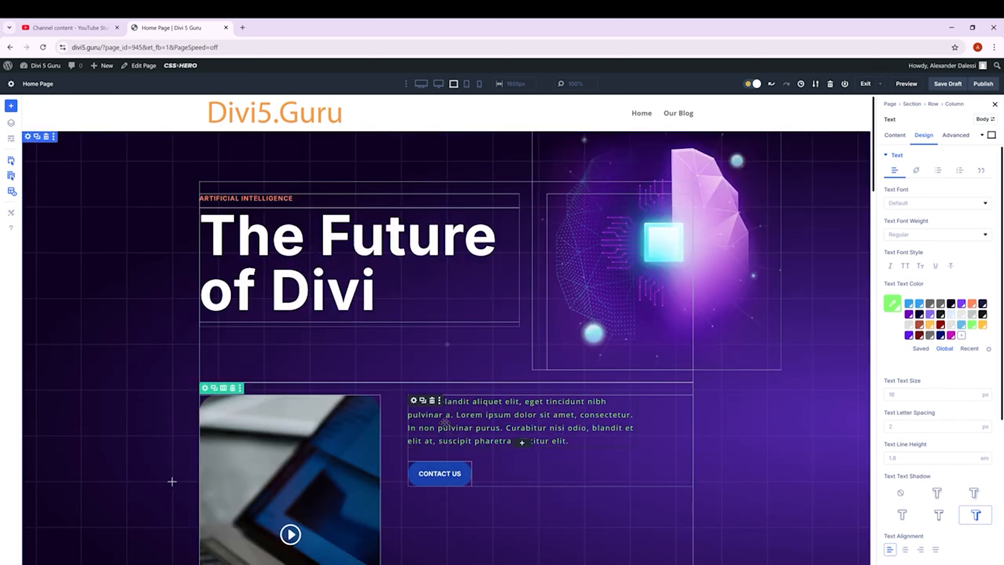
click(414, 400)
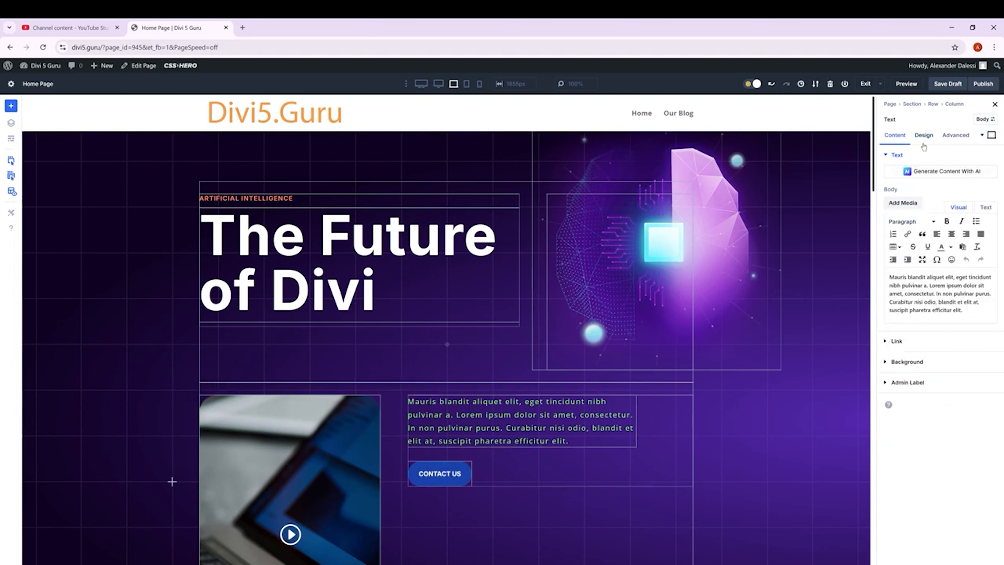
click(924, 136)
click(987, 156)
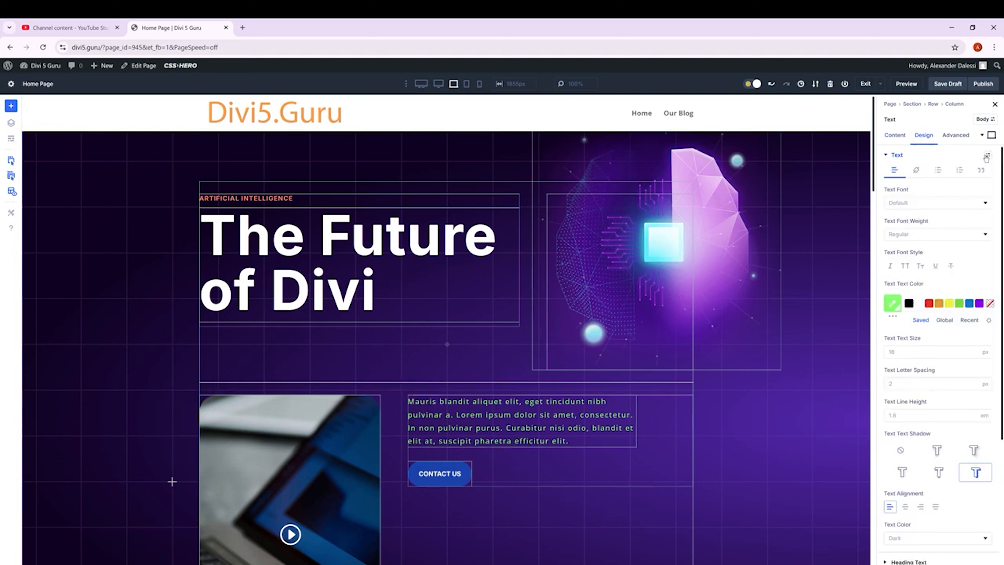
click(987, 156)
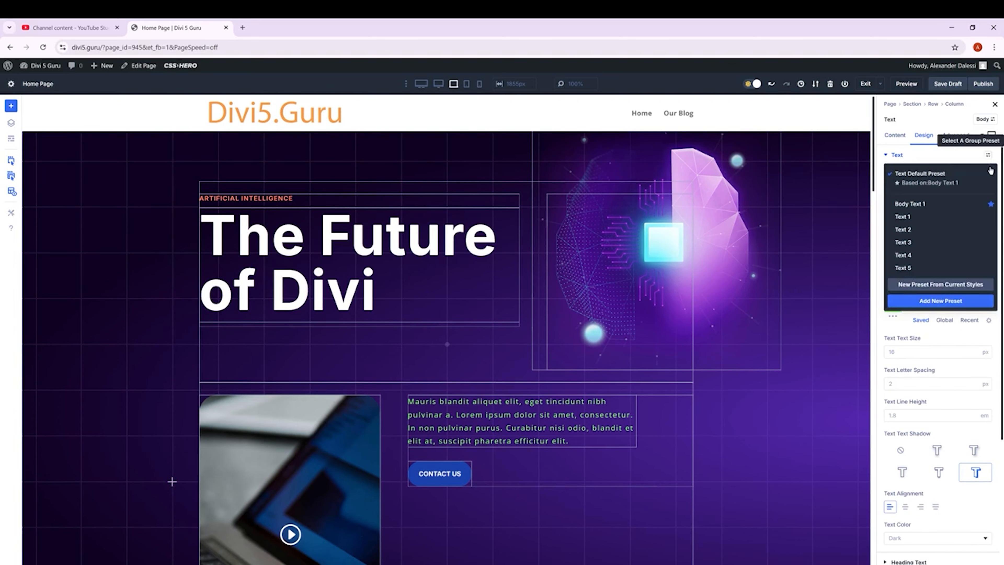
click(944, 287)
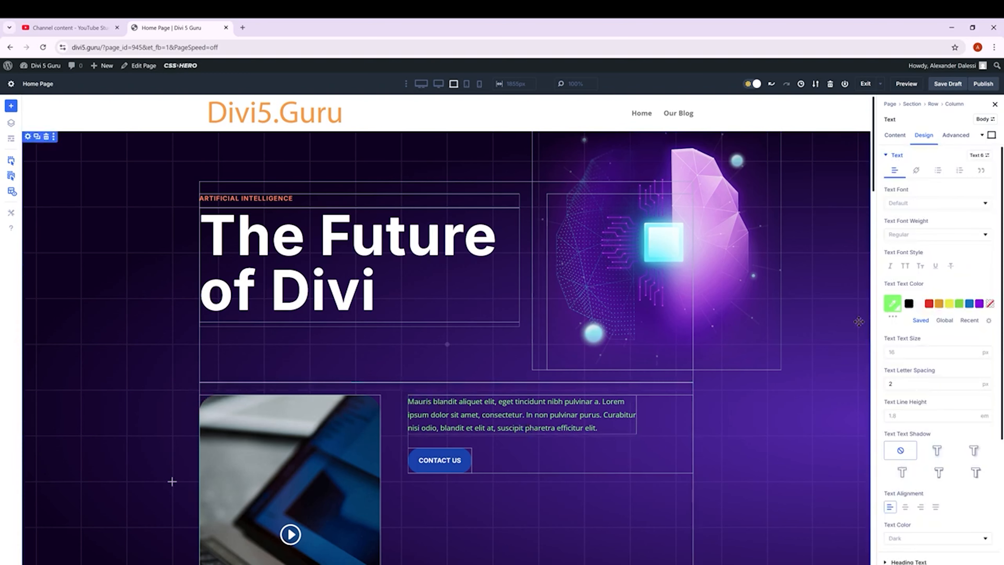
Apply the Text 6 group preset to the paragraph under "Unlock your innovative potential".
scroll(690, 467, down, 10)
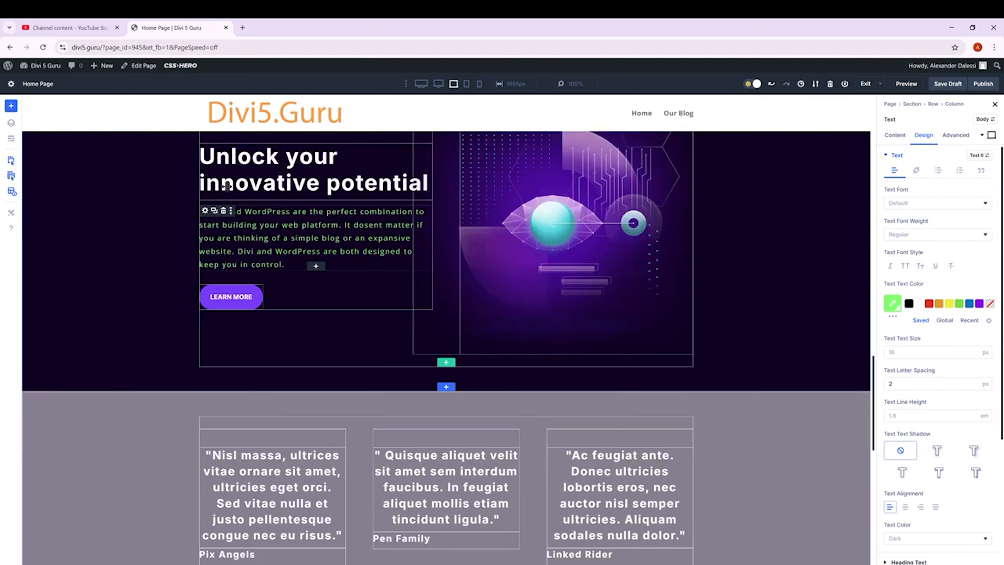
click(204, 211)
click(924, 135)
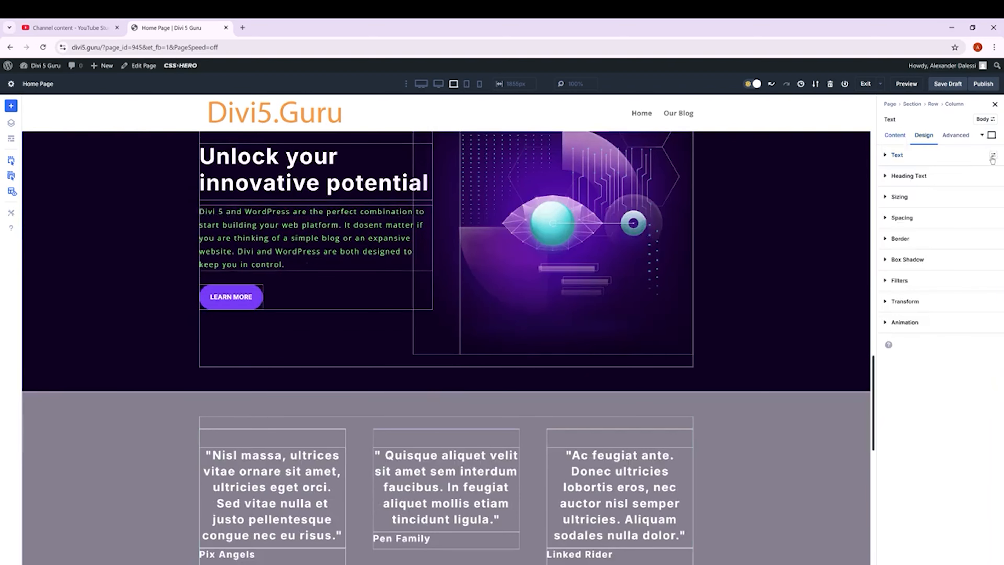
click(992, 155)
click(945, 282)
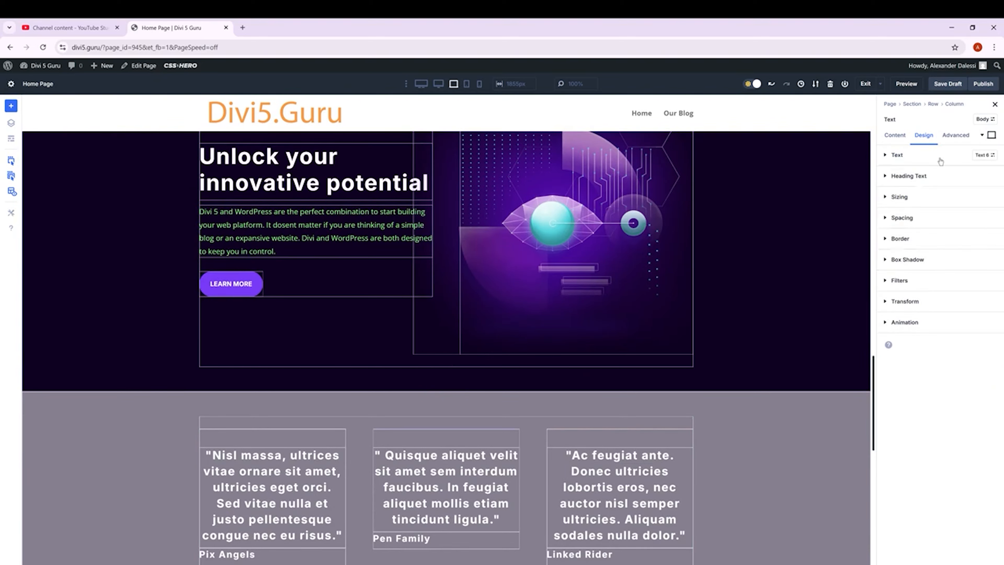
Edit the Text 6 preset, trying the saved red as text color and settling on the global light green.
click(983, 156)
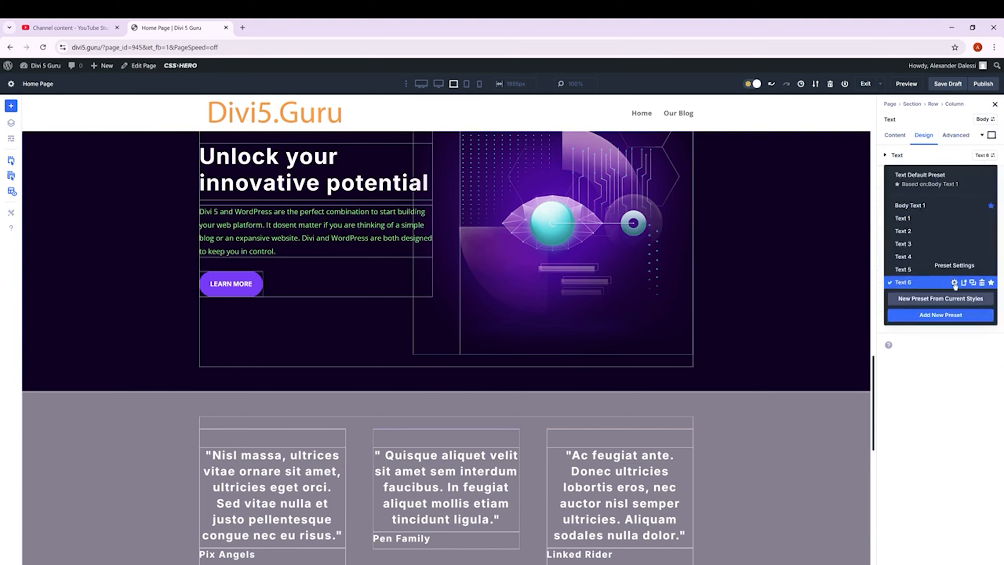
click(955, 282)
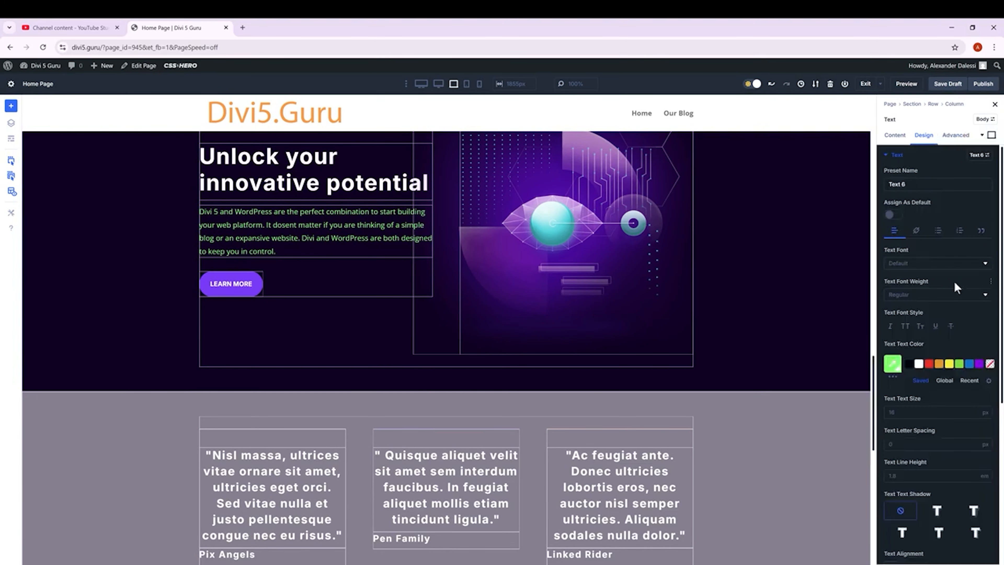
click(929, 364)
click(947, 380)
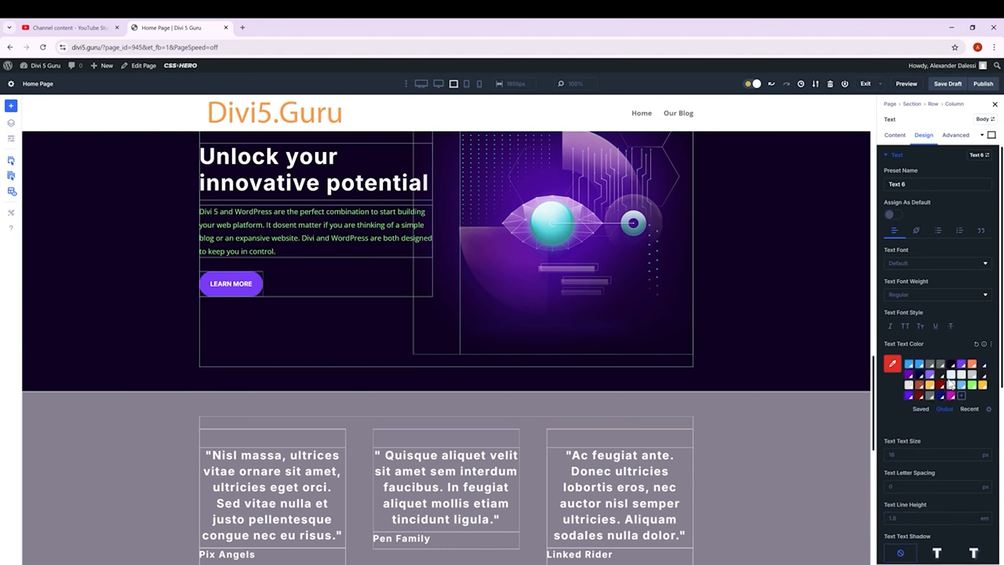
click(973, 386)
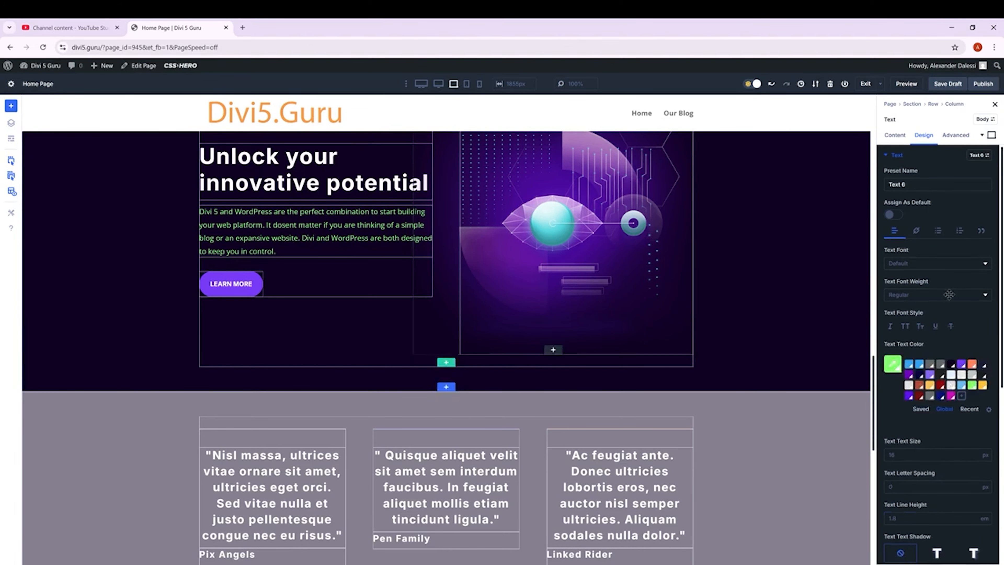
scroll(668, 364, up, 4)
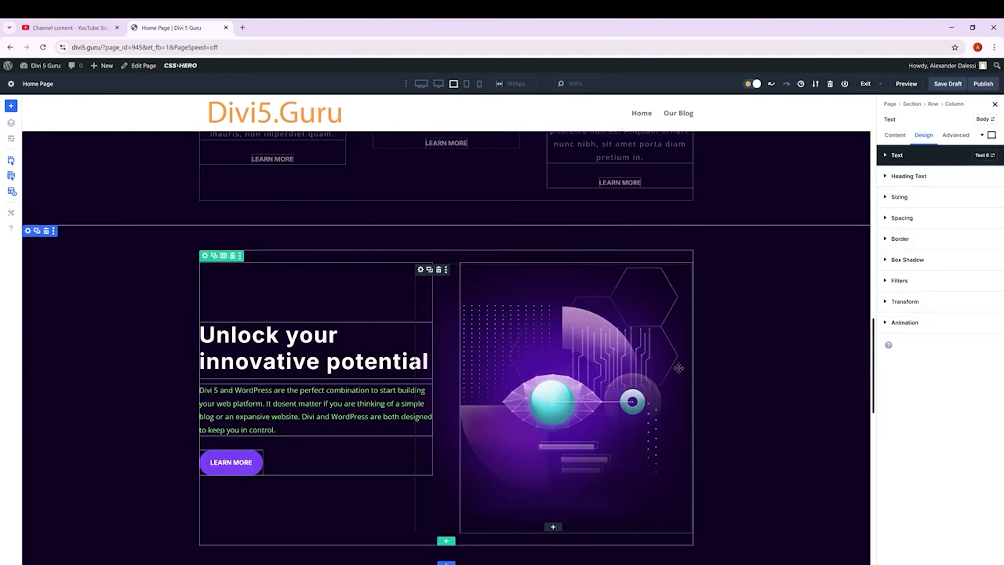
Set the Text 6 preset's font weight to Bold and its text color to the global light green, and check the hero paragraph.
click(983, 155)
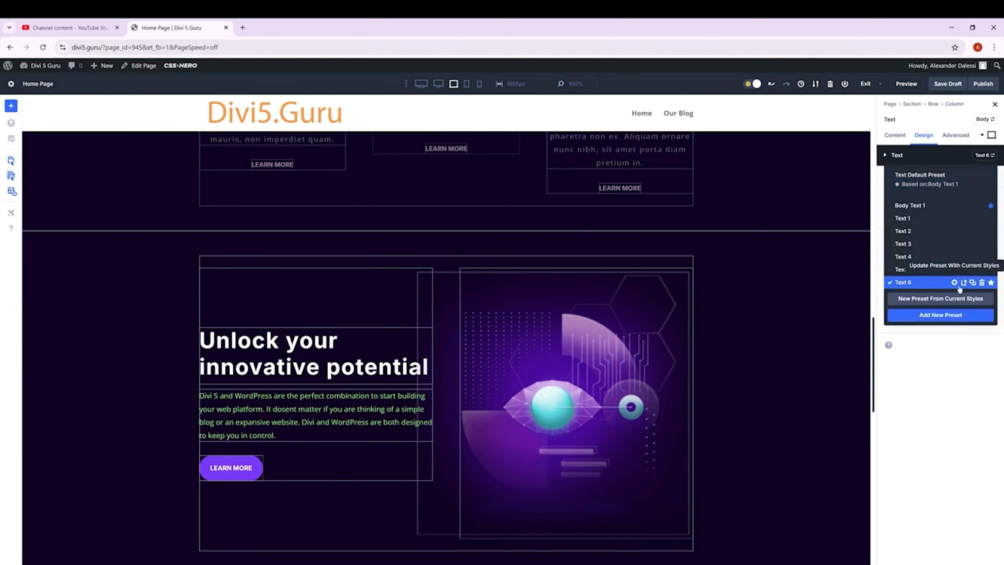
click(954, 283)
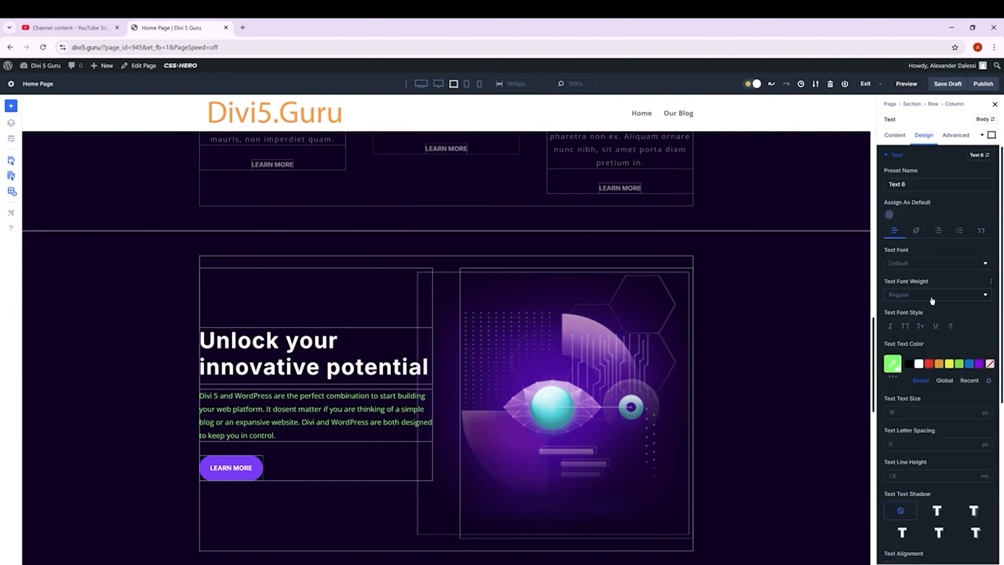
click(913, 294)
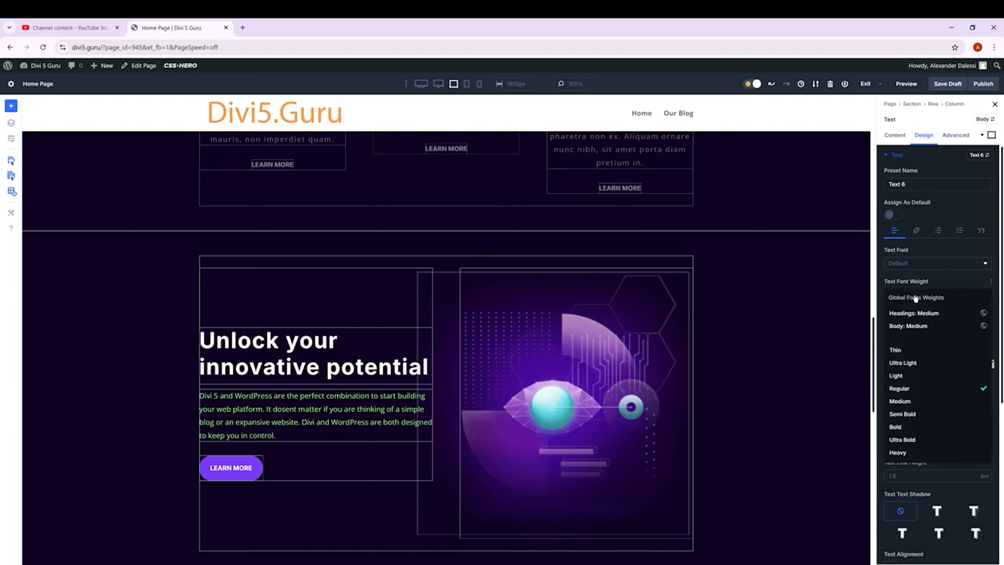
click(909, 428)
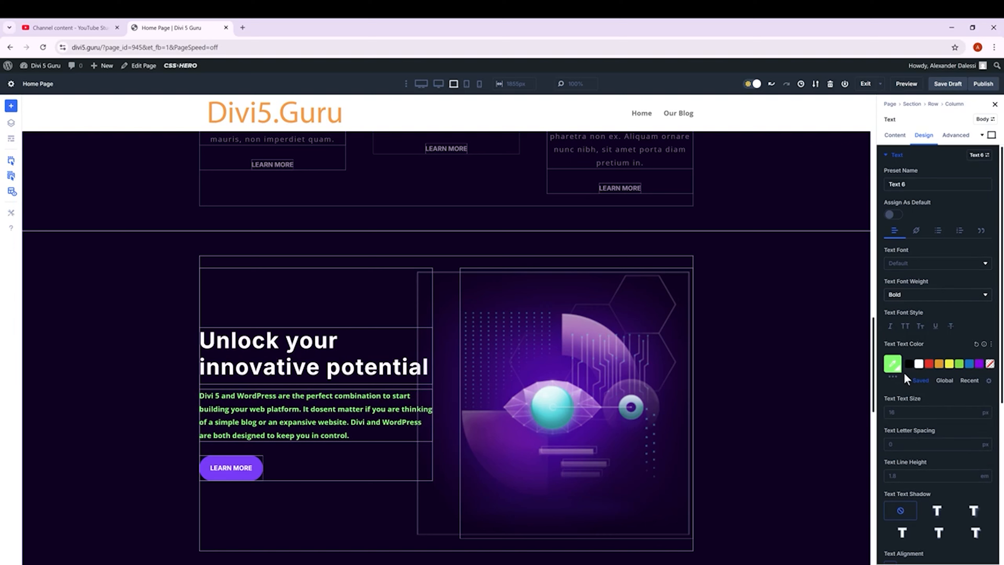
click(932, 368)
click(945, 381)
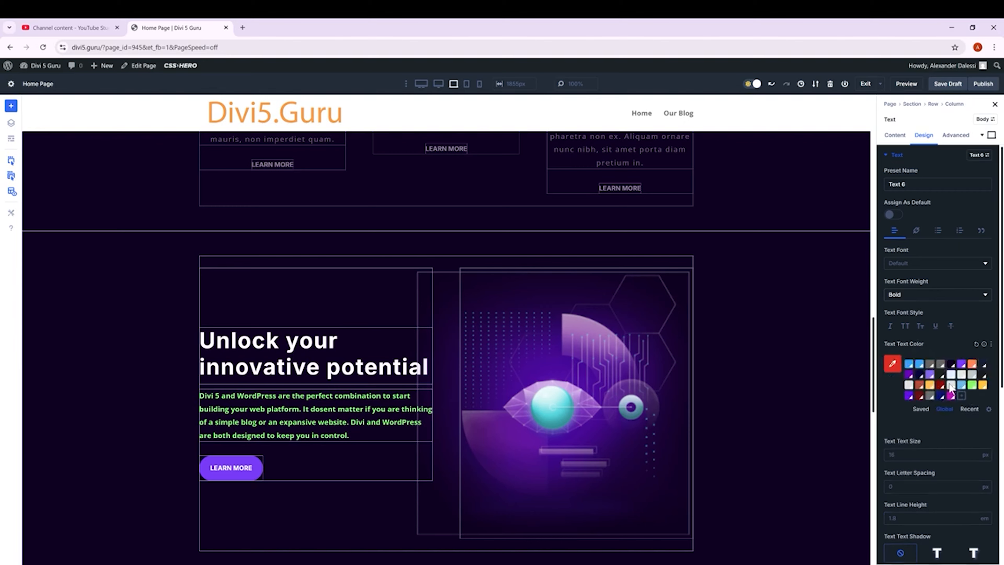
click(971, 386)
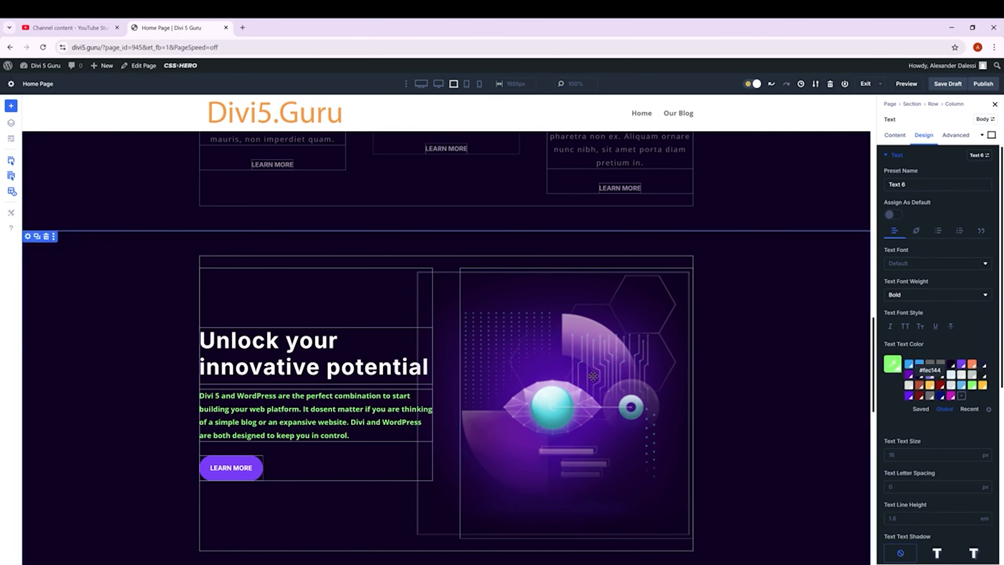
scroll(689, 384, up, 15)
scroll(689, 383, up, 6)
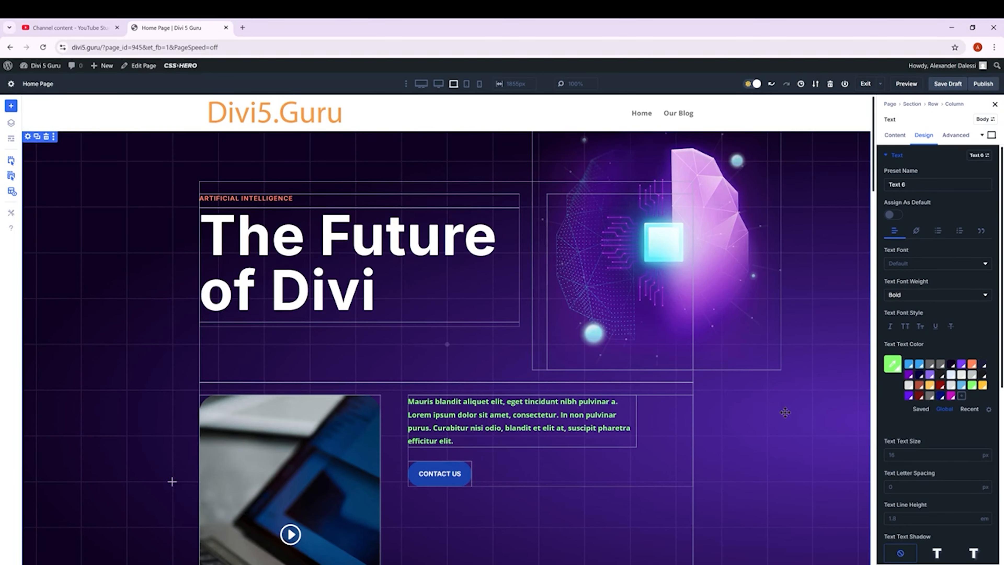
click(904, 157)
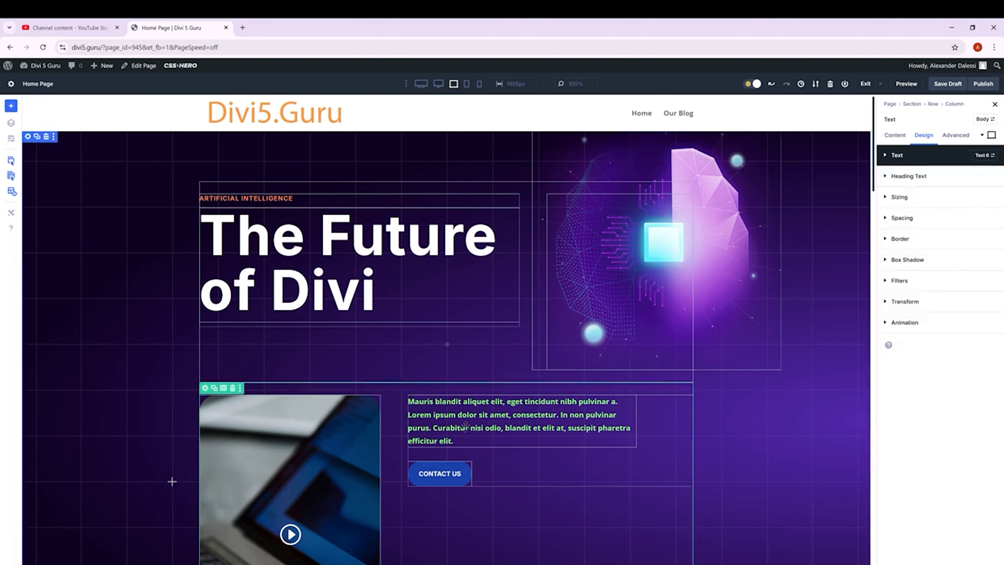
From the hero paragraph, change the Text 6 preset's text color to the global dark red #8c0000 and save the preset.
click(414, 400)
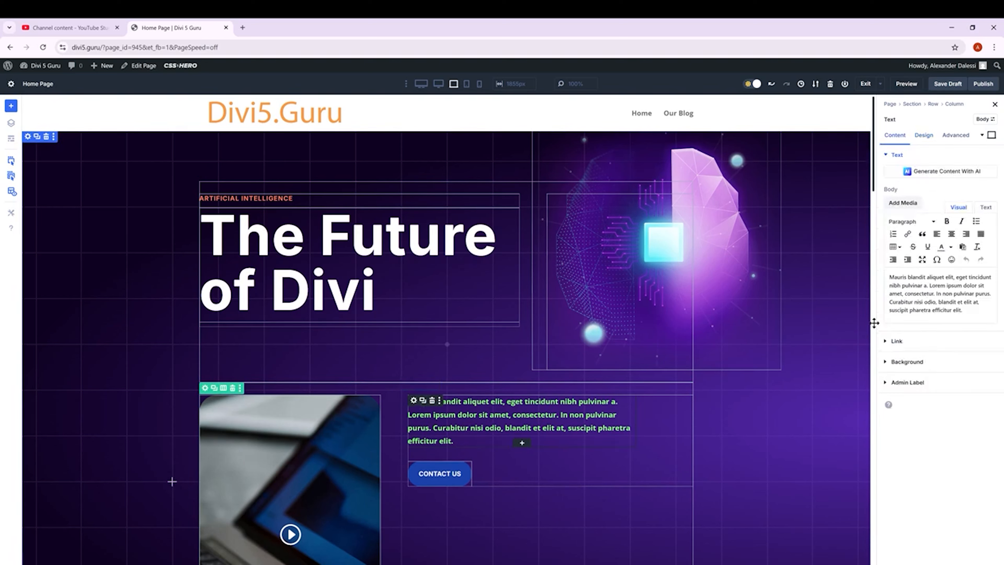
drag(963, 310, 891, 277)
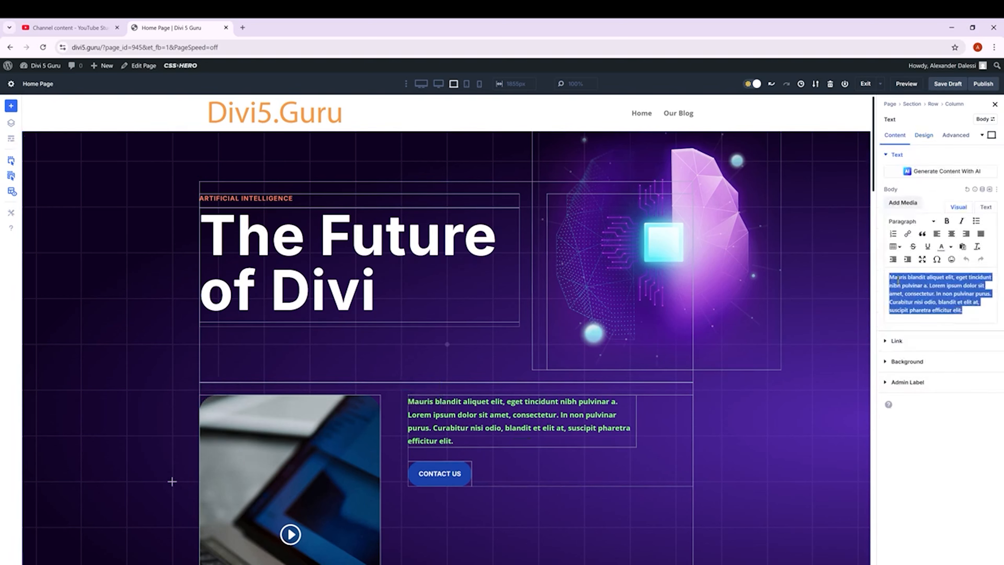
click(930, 138)
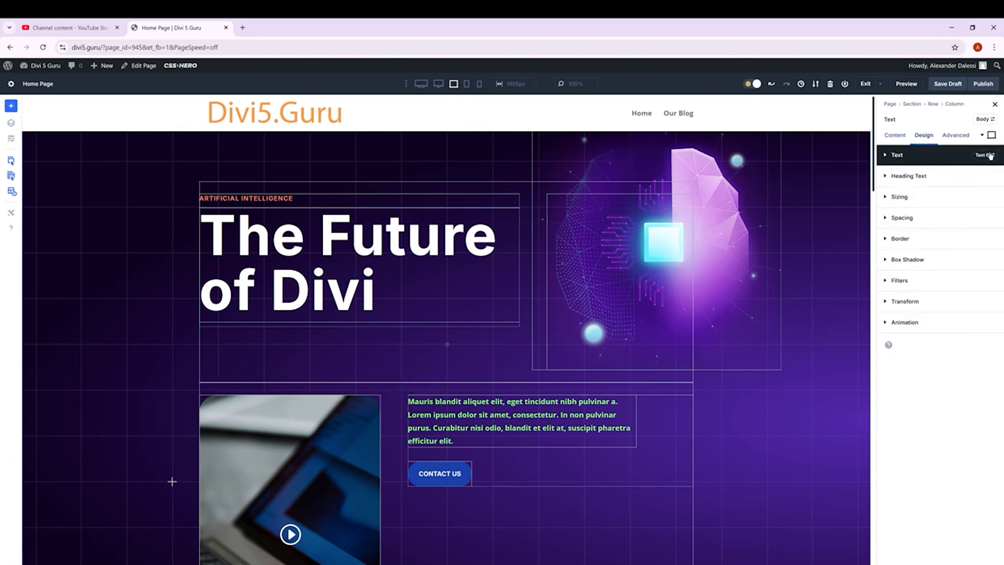
click(987, 156)
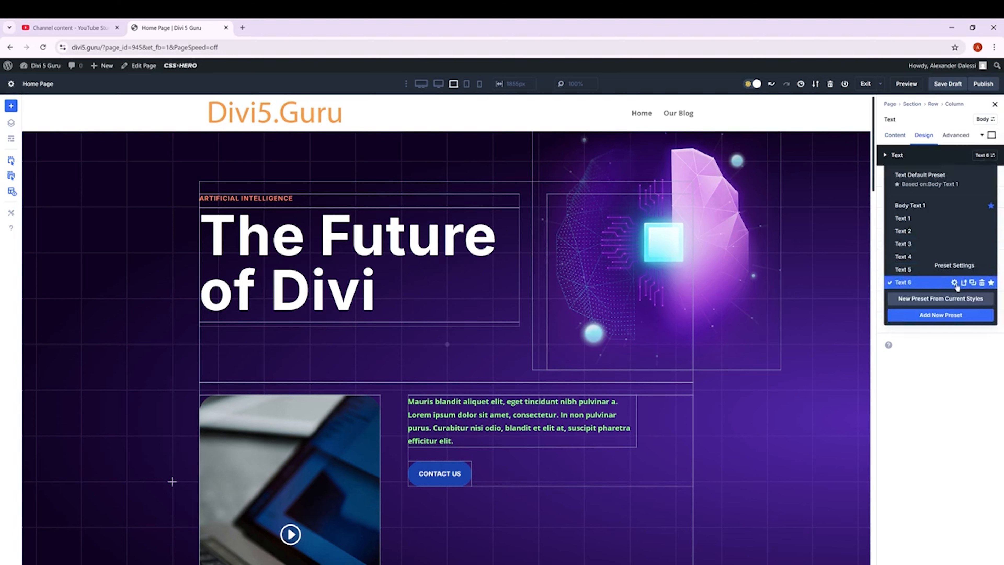
click(954, 283)
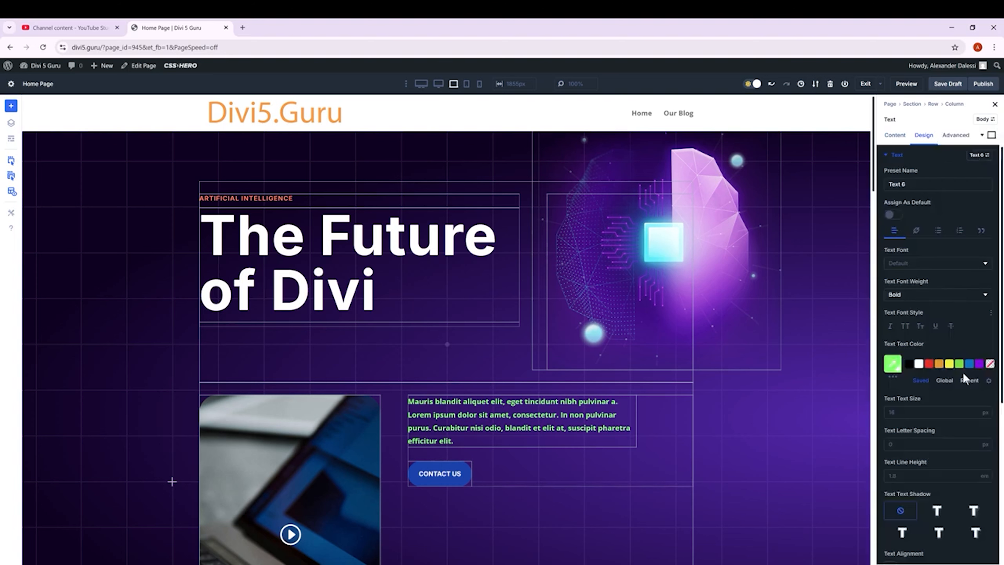
click(945, 380)
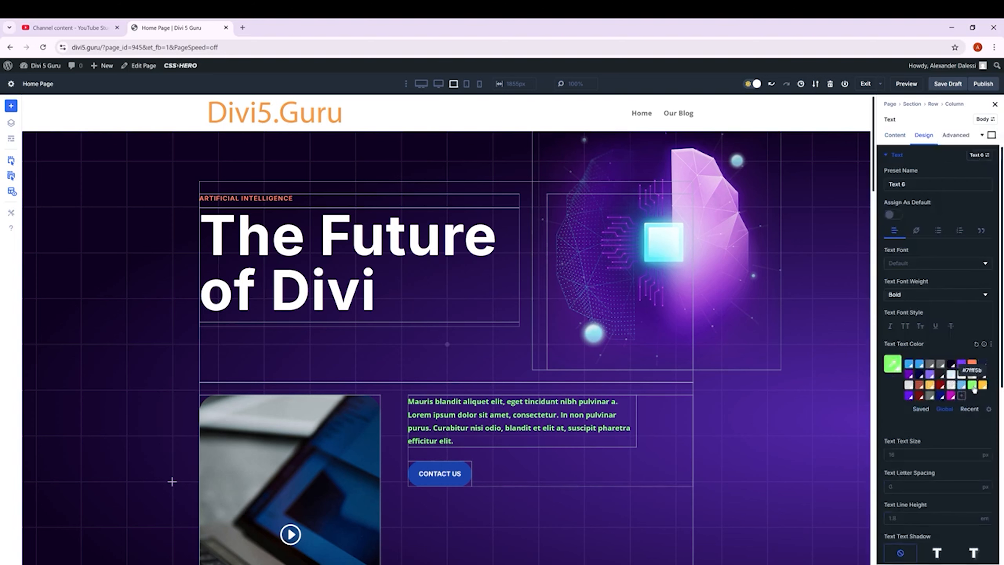
click(941, 385)
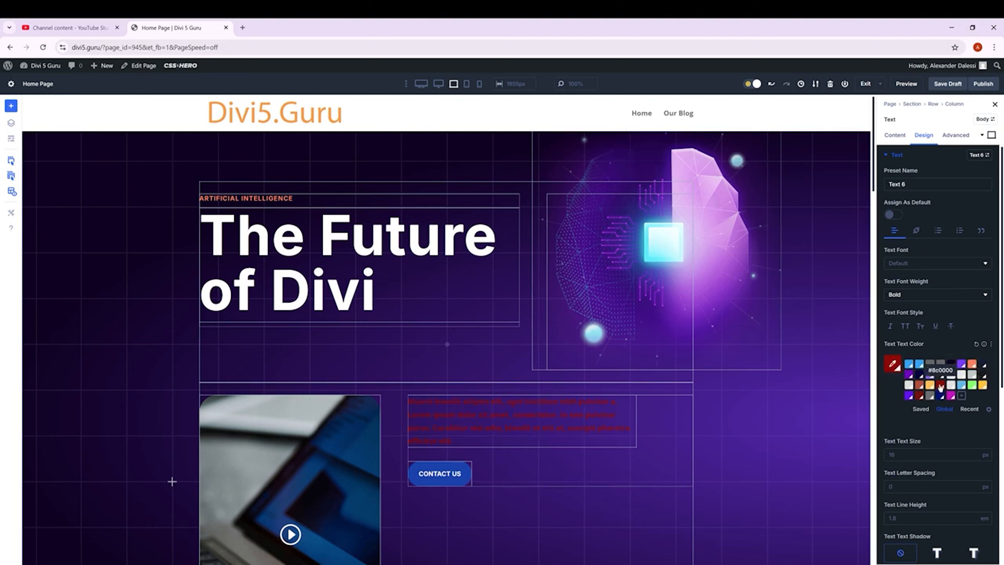
scroll(751, 365, down, 15)
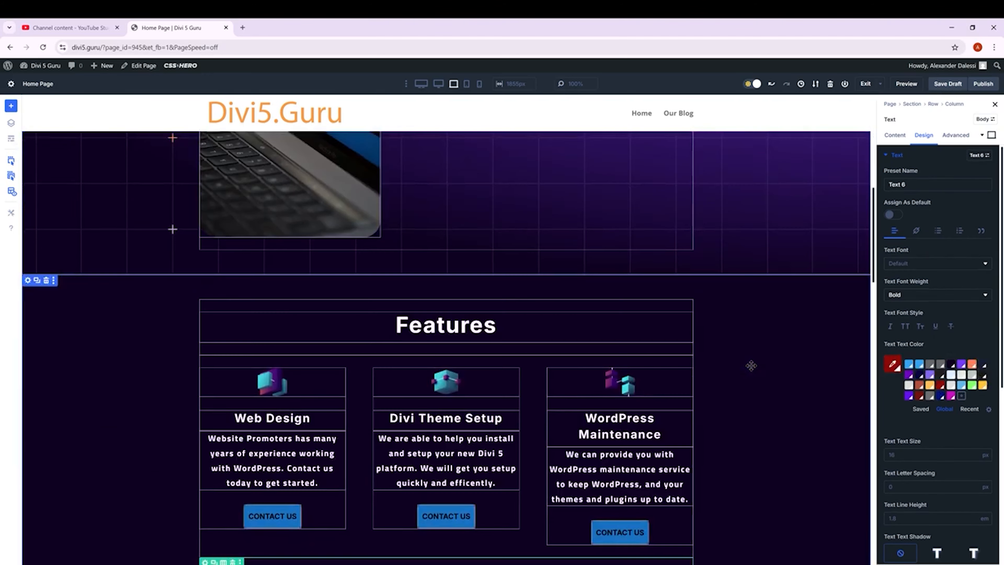
scroll(751, 366, down, 5)
click(969, 489)
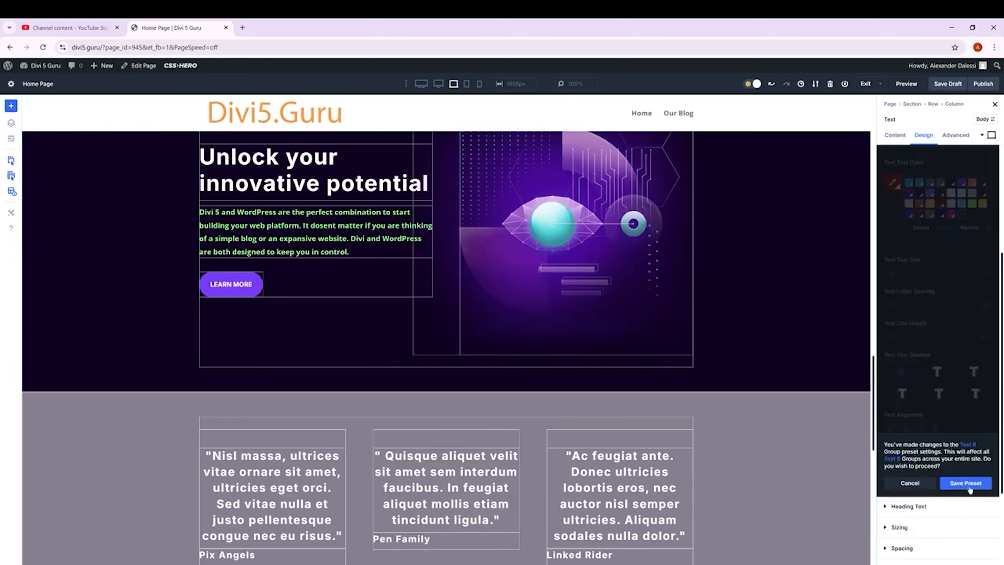
click(968, 486)
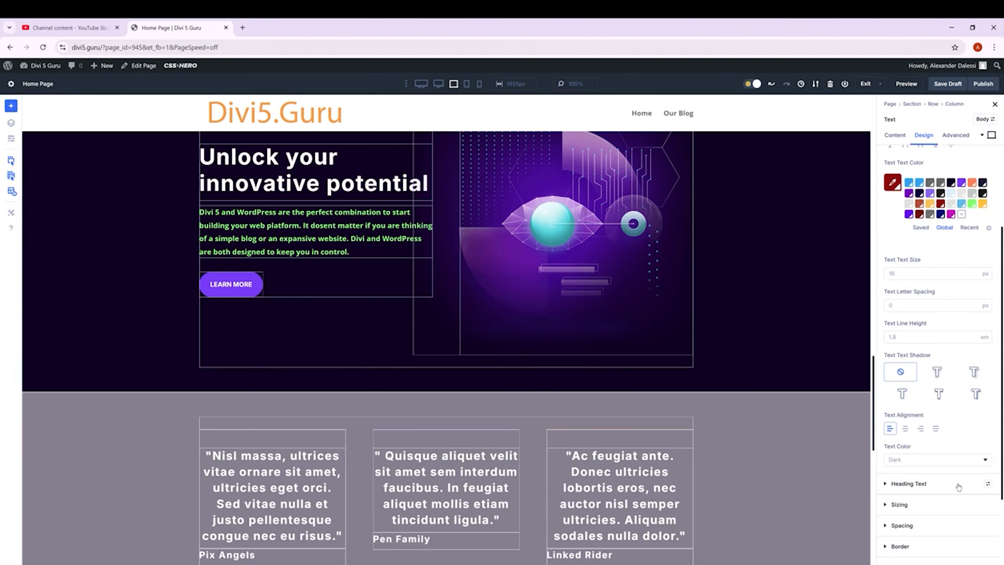
Switch the paragraph under "Unlock your innovative potential" to the Text 5 group preset and back to Text 6.
click(205, 213)
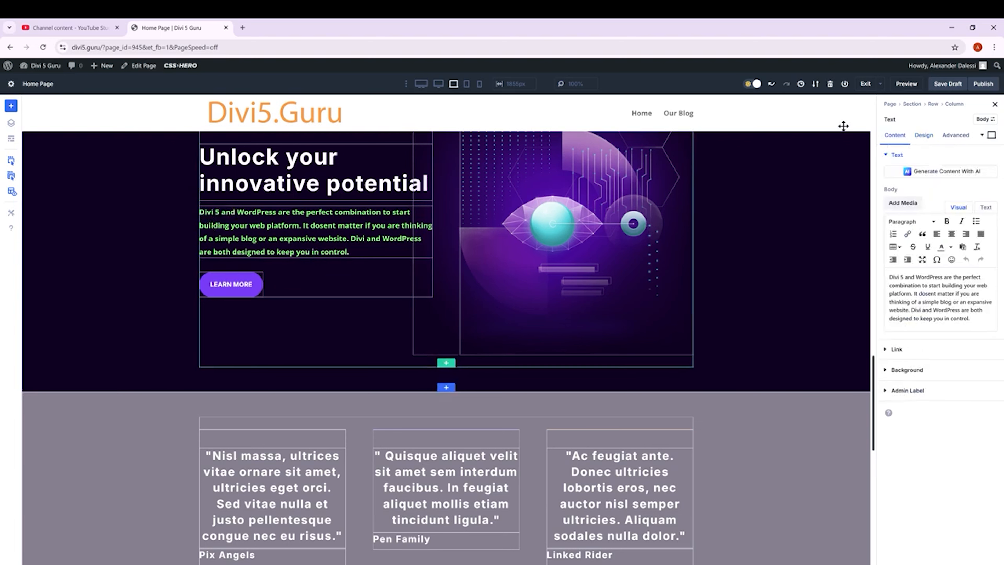
click(935, 138)
click(984, 155)
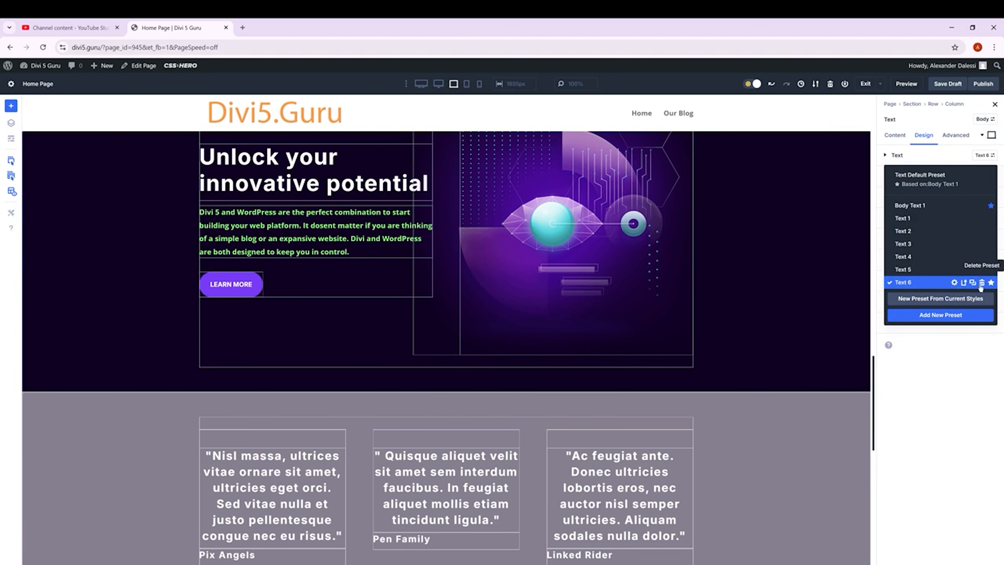
click(917, 269)
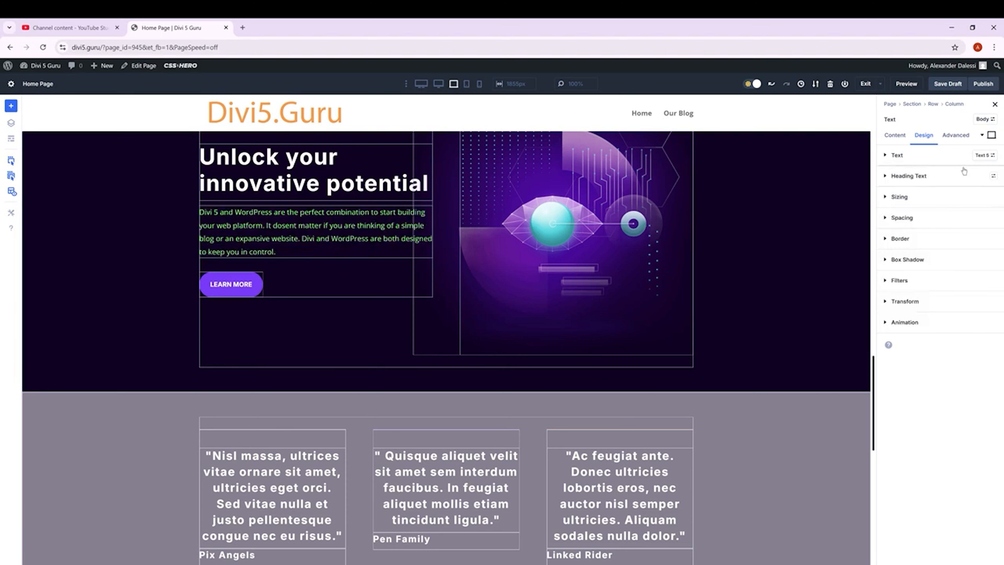
click(985, 155)
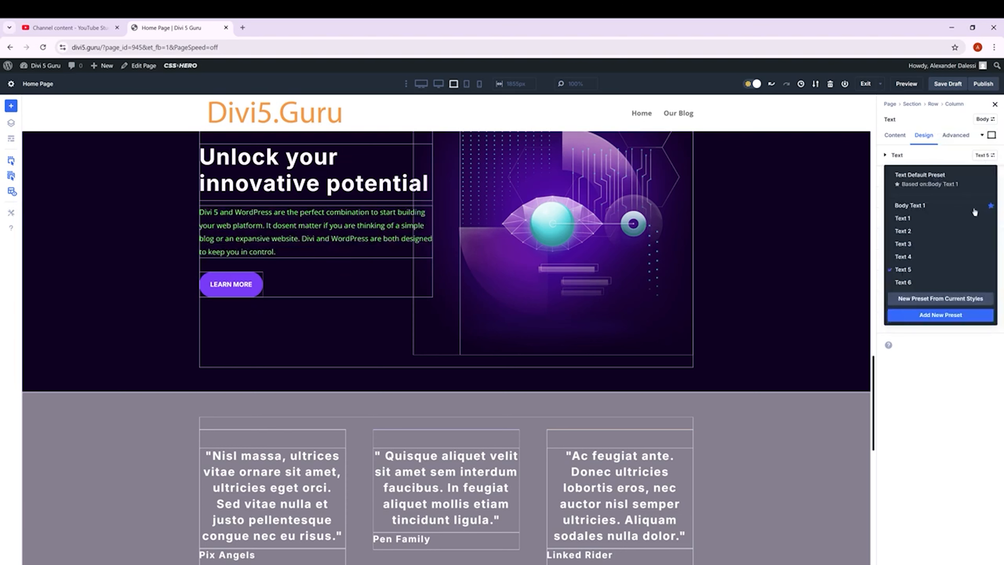
click(907, 282)
Copy the body text of the paragraph under "Unlock your innovative potential" and delete that text module.
click(330, 245)
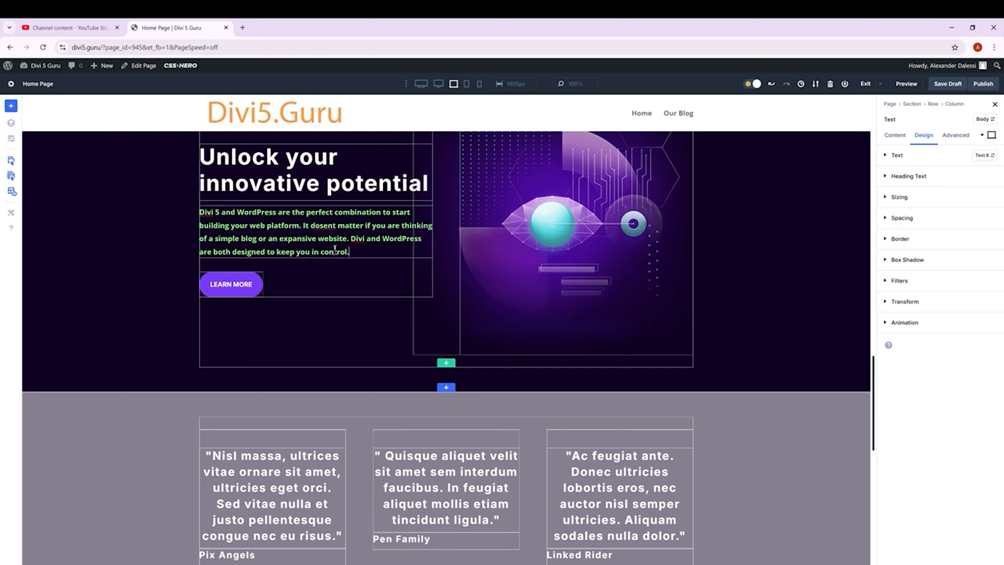
drag(350, 252, 200, 216)
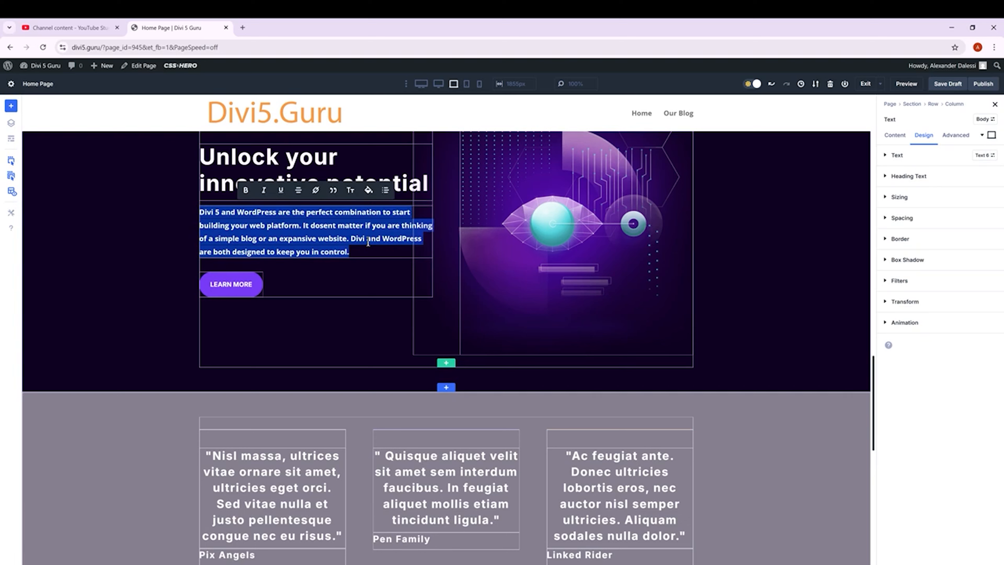
click(992, 106)
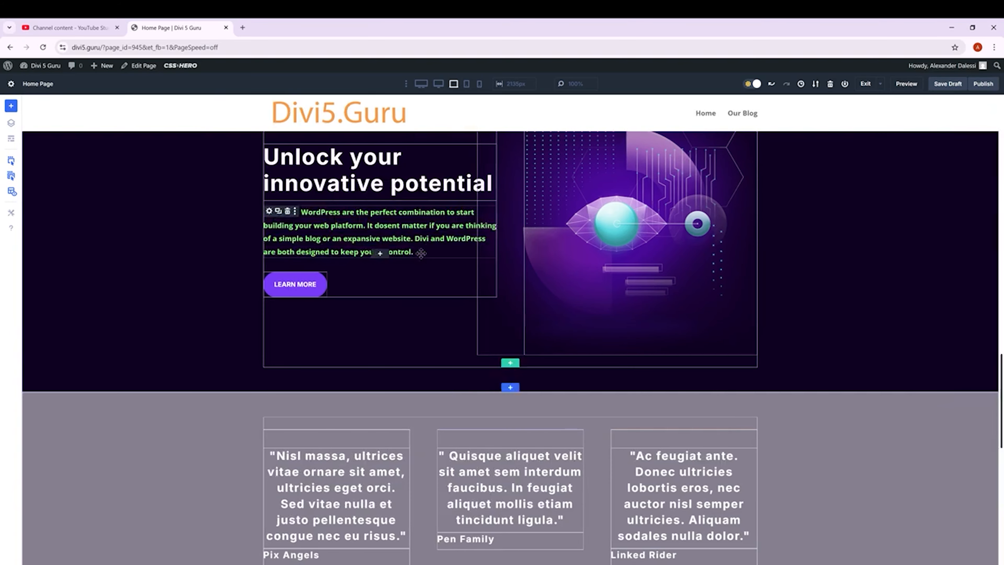
drag(421, 254, 271, 211)
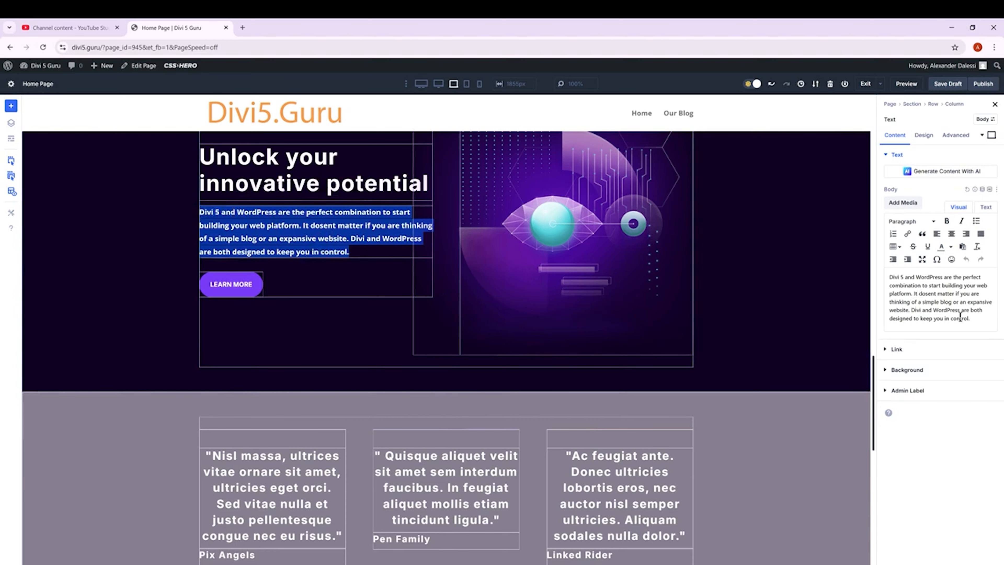
drag(975, 319, 884, 277)
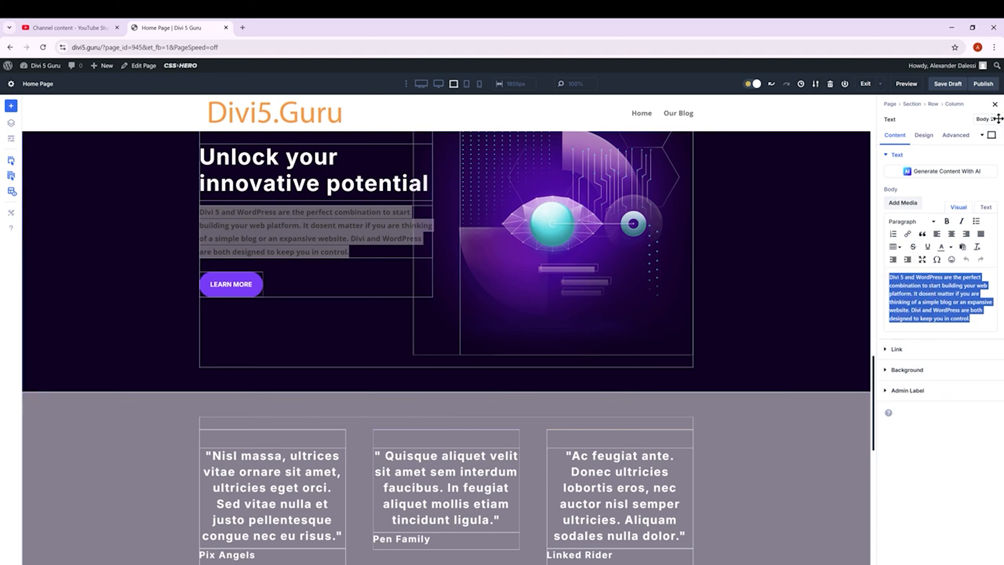
click(994, 105)
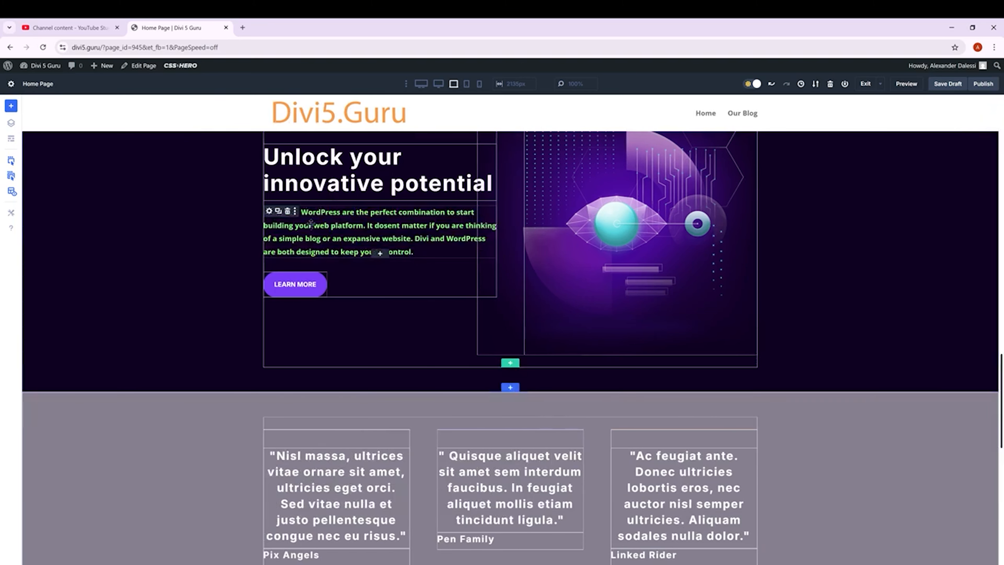
click(288, 211)
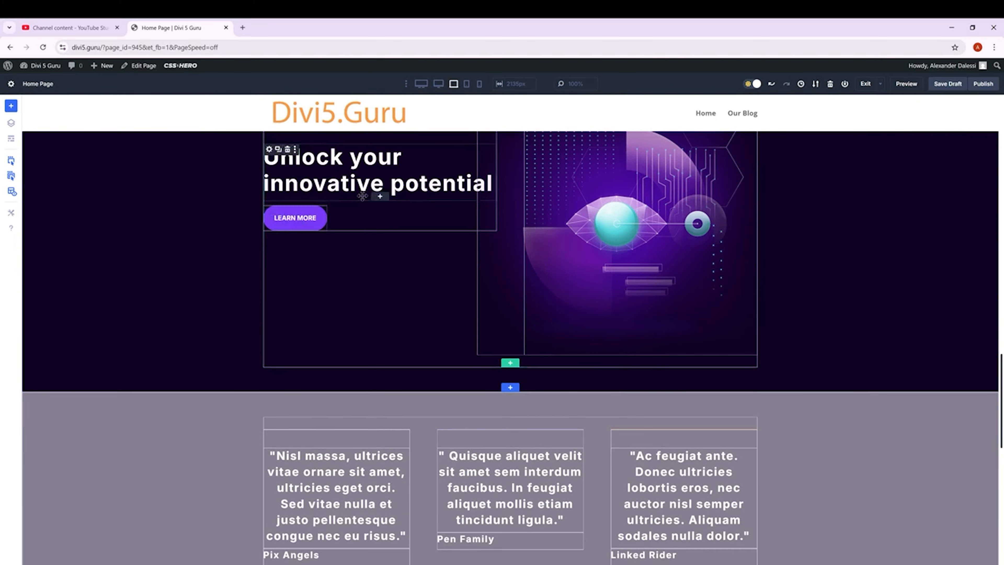
Insert a new Text module below the "Unlock your innovative potential" heading and replace its placeholder with the copied paragraph.
click(382, 199)
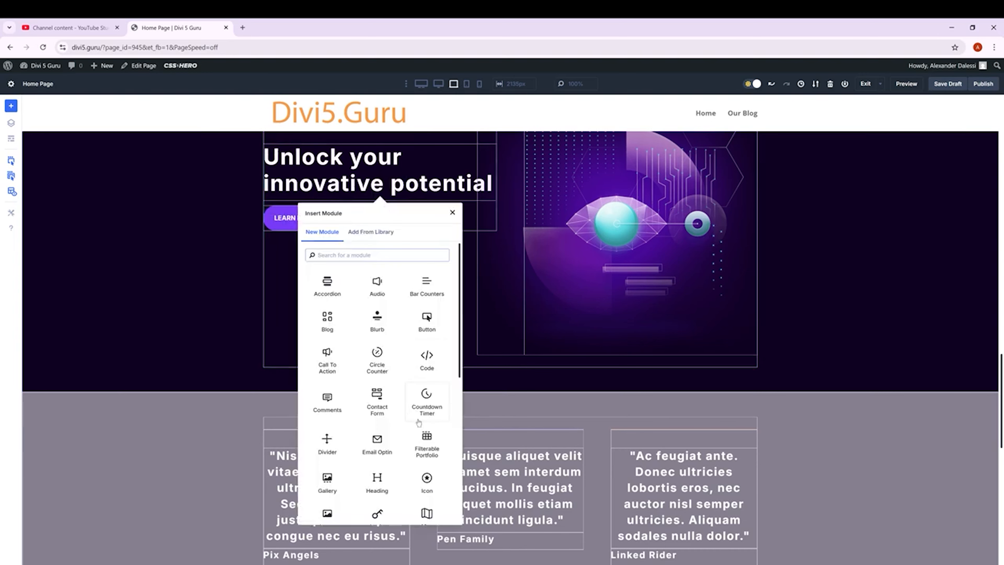
scroll(419, 422, down, 3)
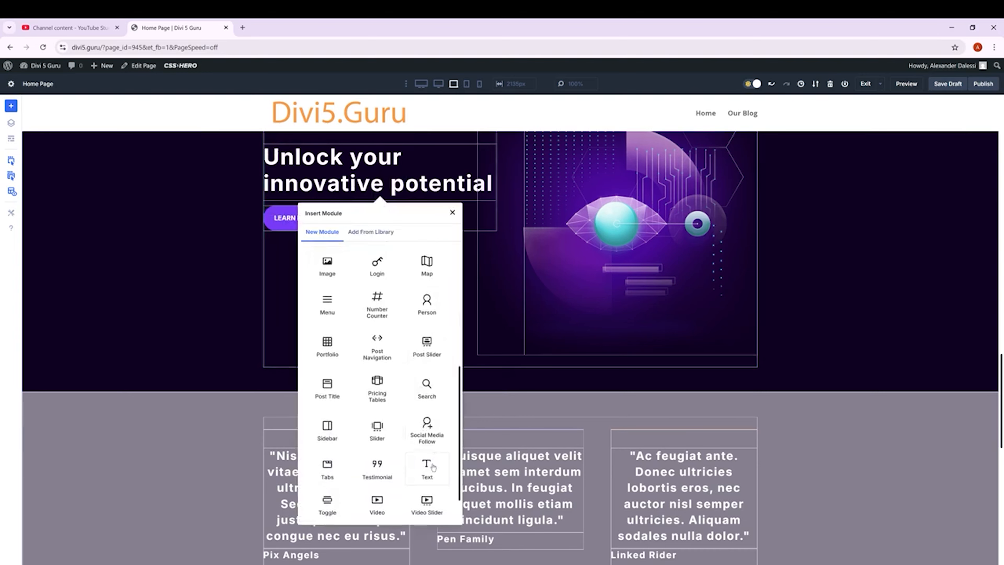
click(433, 466)
drag(917, 328, 876, 280)
key(BackSpace)
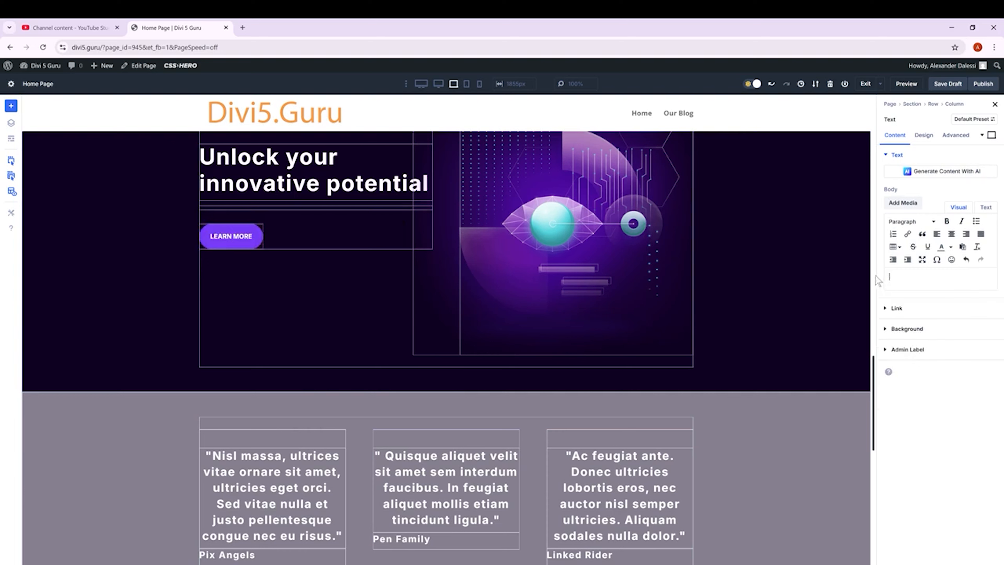
key(ctrl+v)
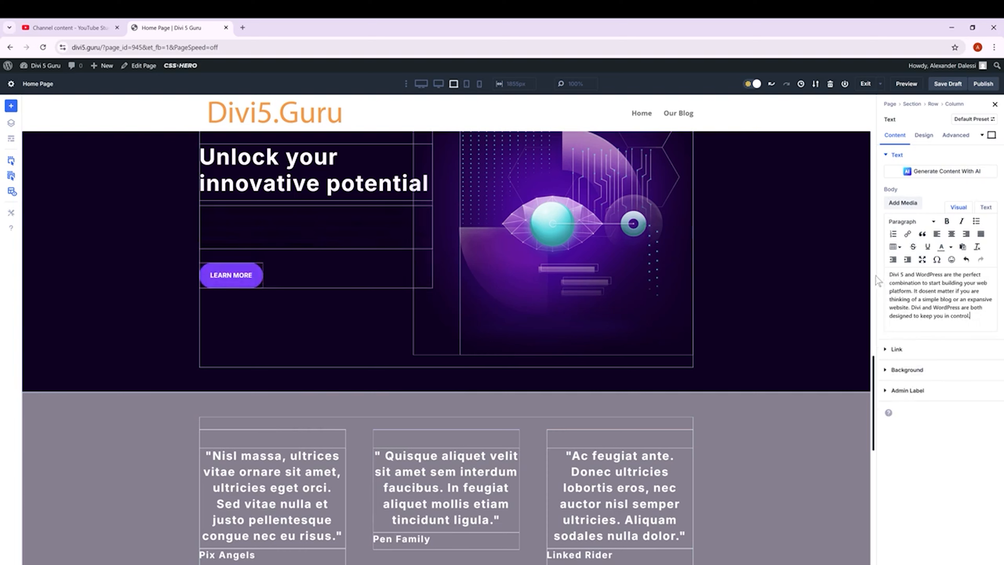
Apply the Text 6 group preset to the new text module and save the page draft.
click(923, 135)
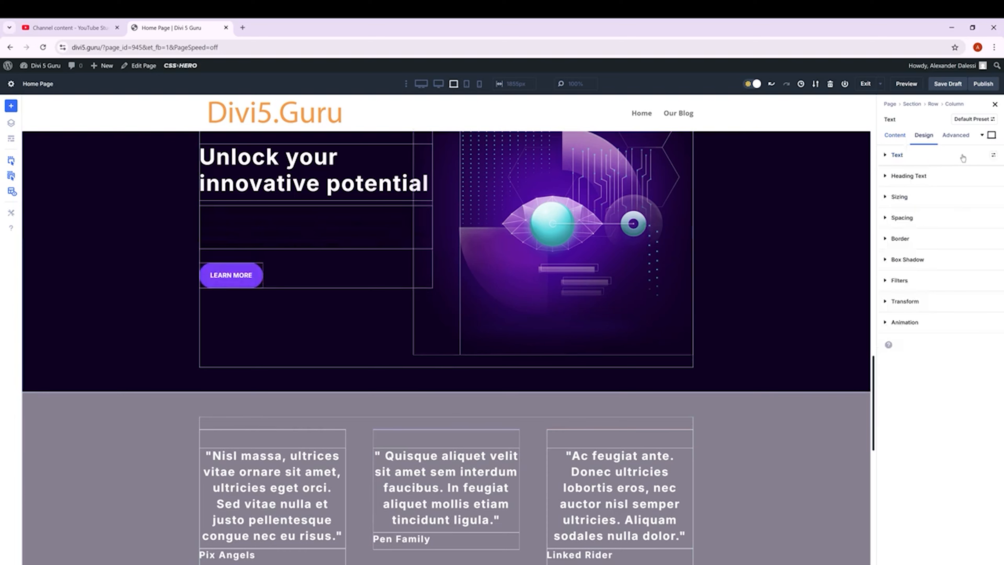
click(982, 156)
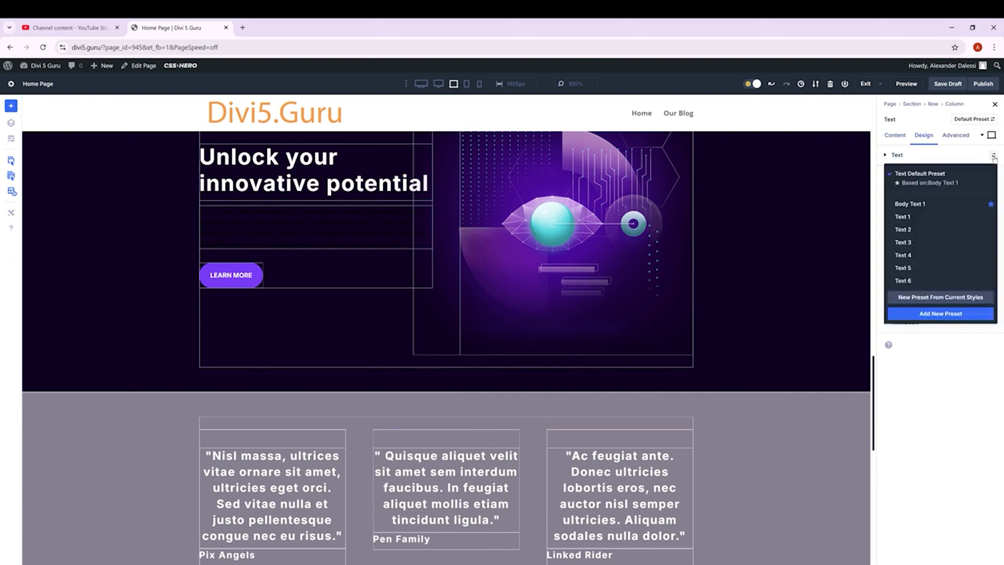
click(921, 280)
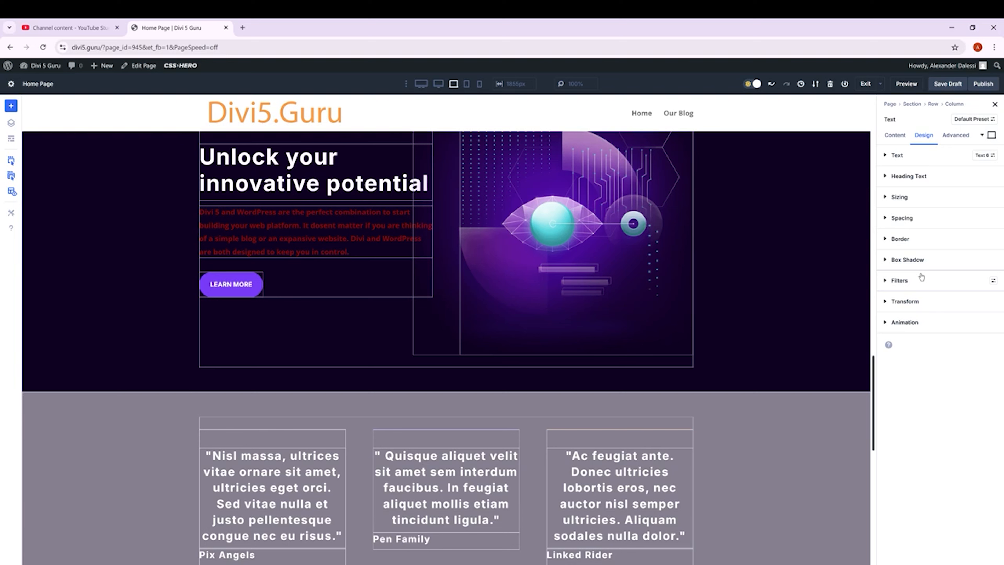
click(956, 85)
Set the Text 6 preset's text color to the global light green #7fff5b, check the hero paragraph, and save the page.
click(983, 155)
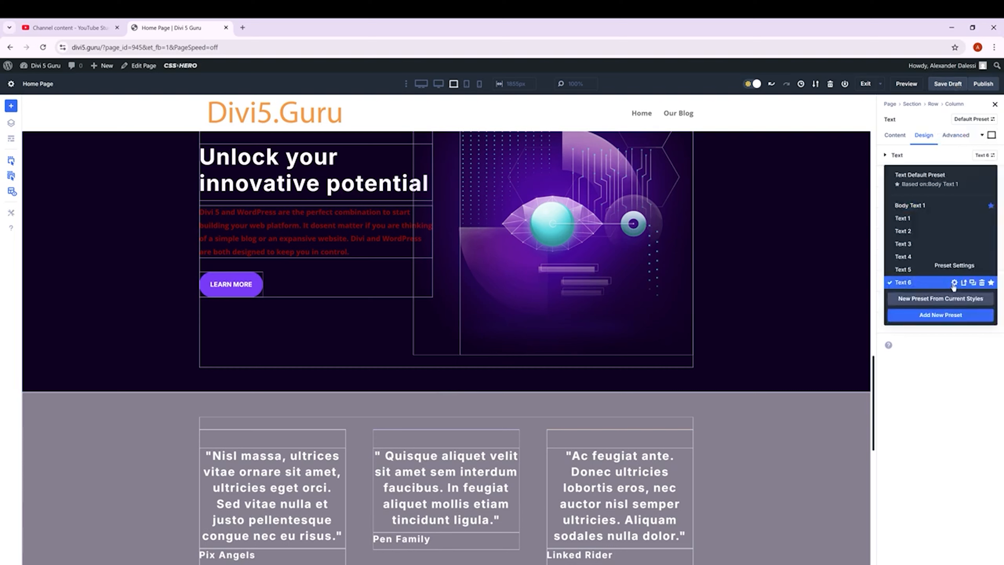
click(954, 282)
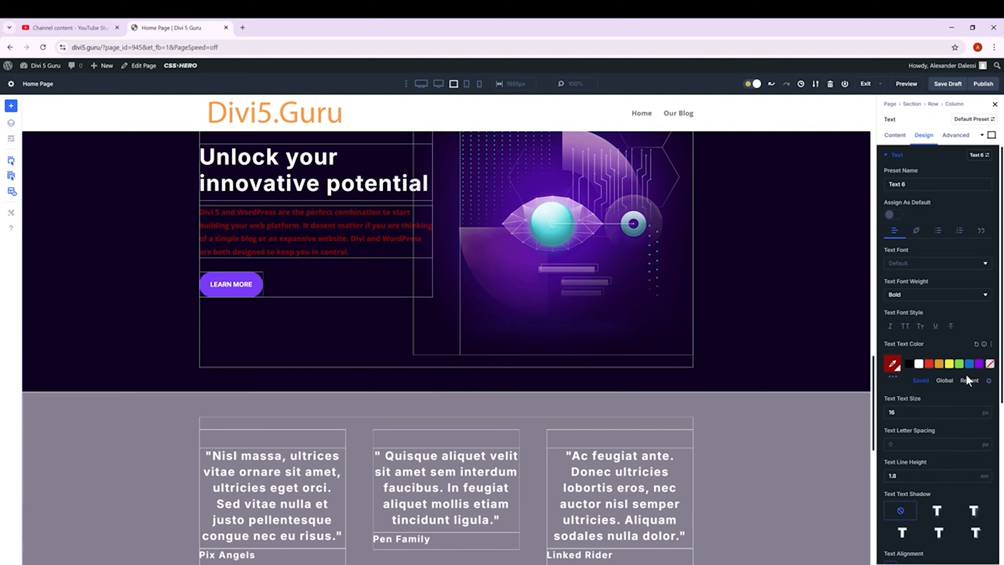
click(944, 381)
click(972, 385)
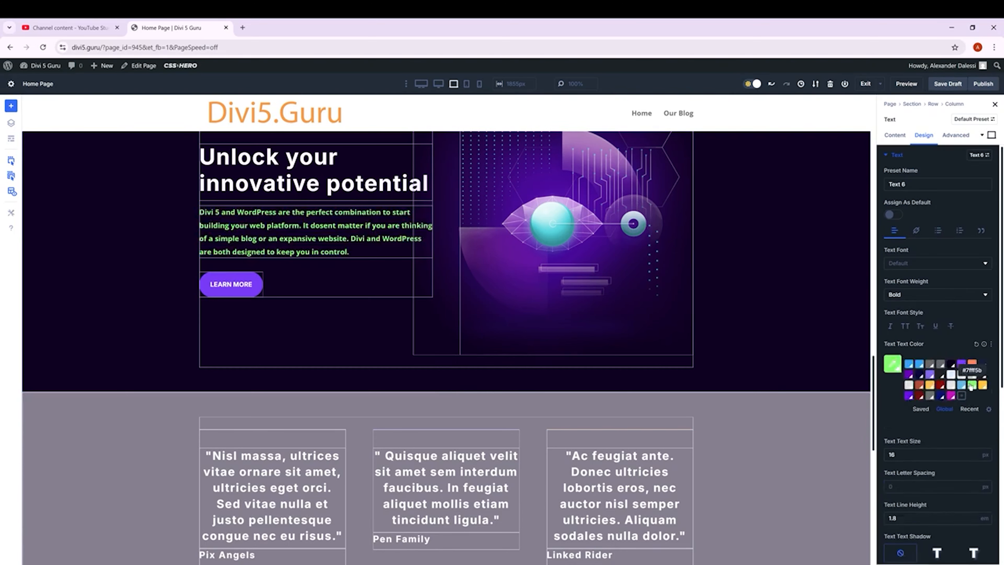
scroll(658, 314, up, 15)
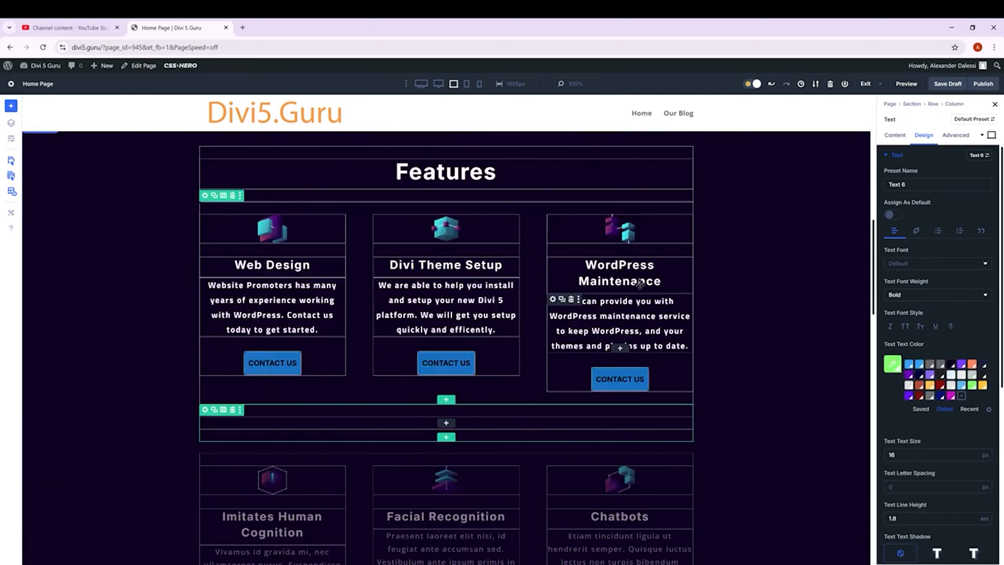
scroll(640, 284, up, 5)
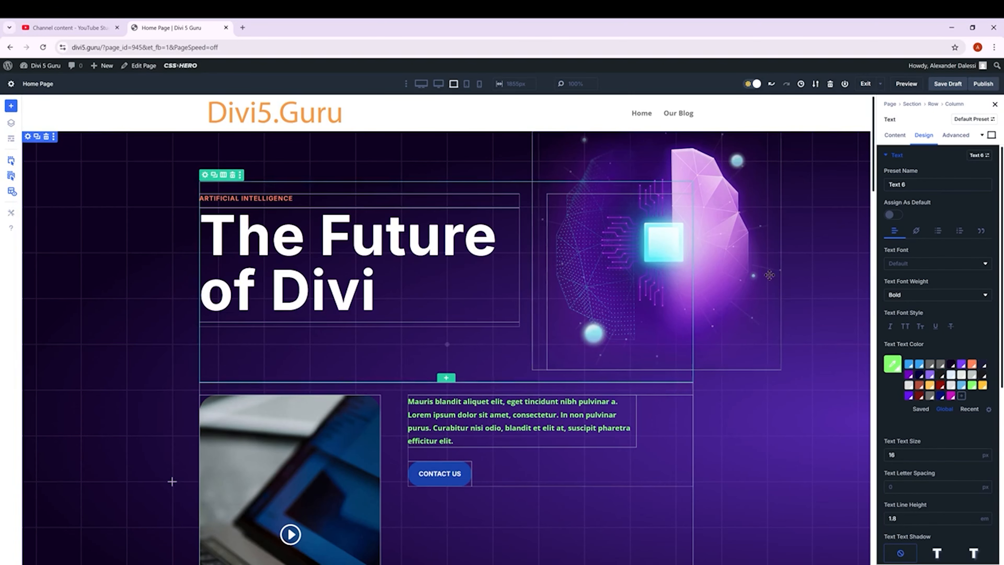
click(950, 89)
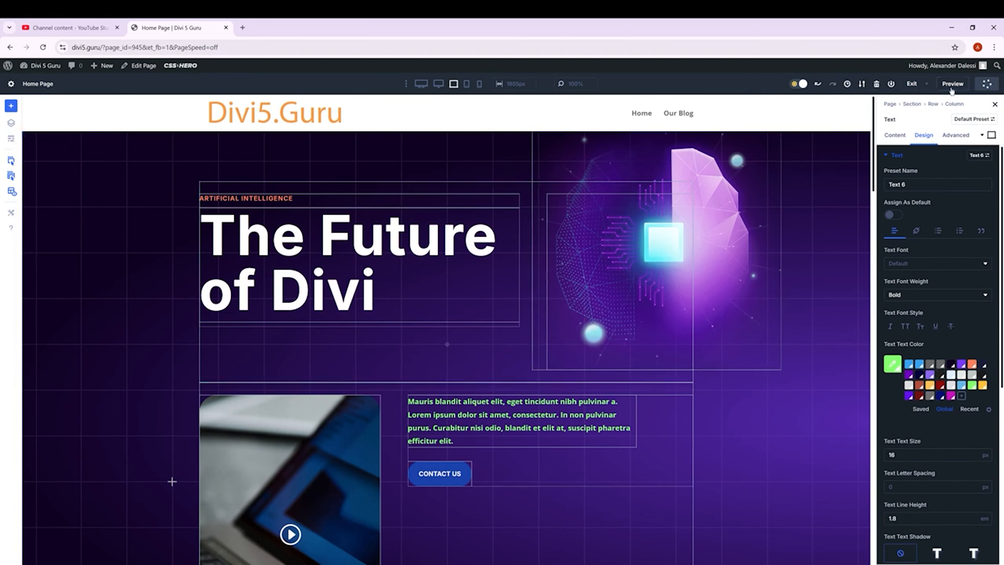
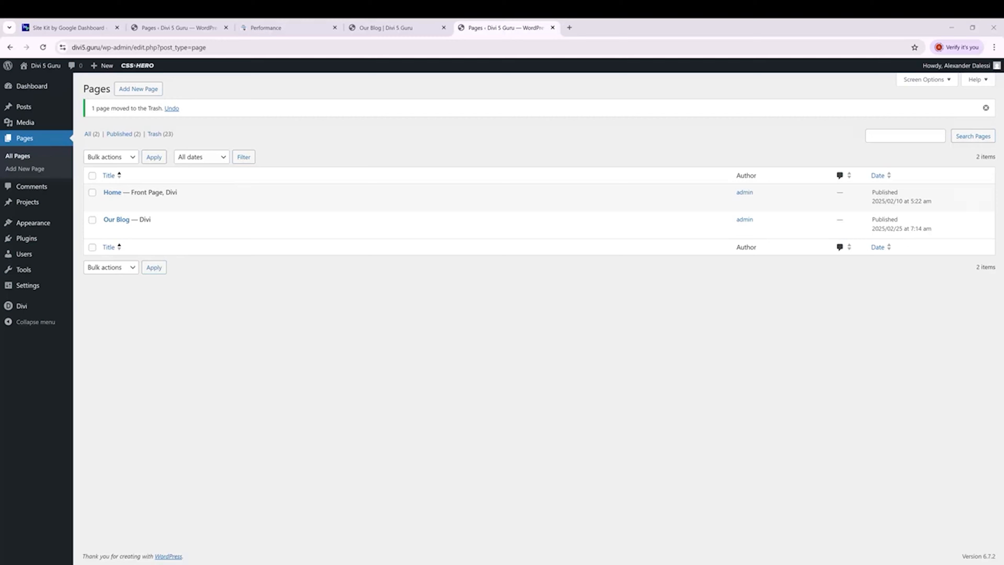
Open the Our Blog page in the Divi Builder and open the settings of the "Join Our Newsletter" text module.
click(117, 220)
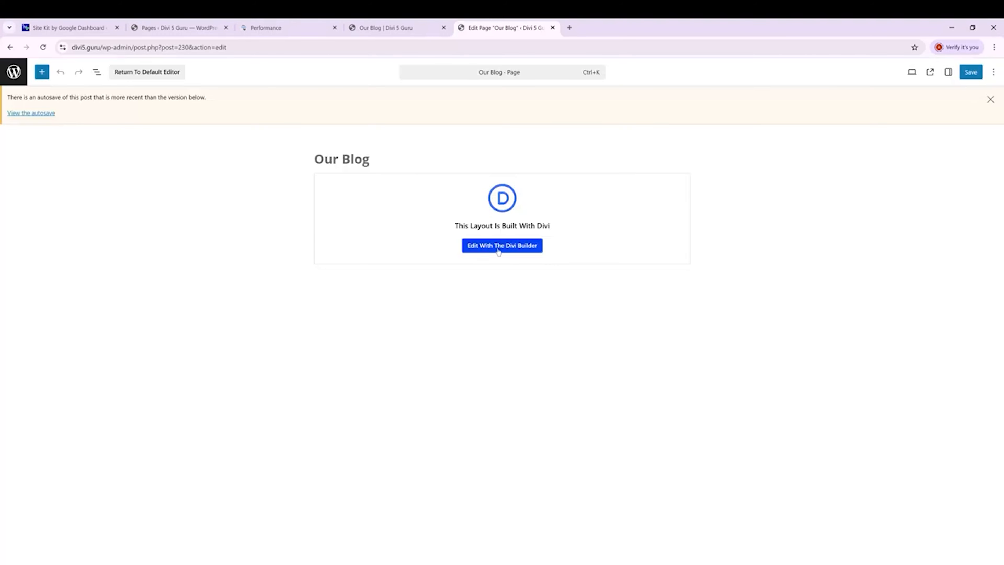
click(499, 245)
scroll(390, 361, down, 8)
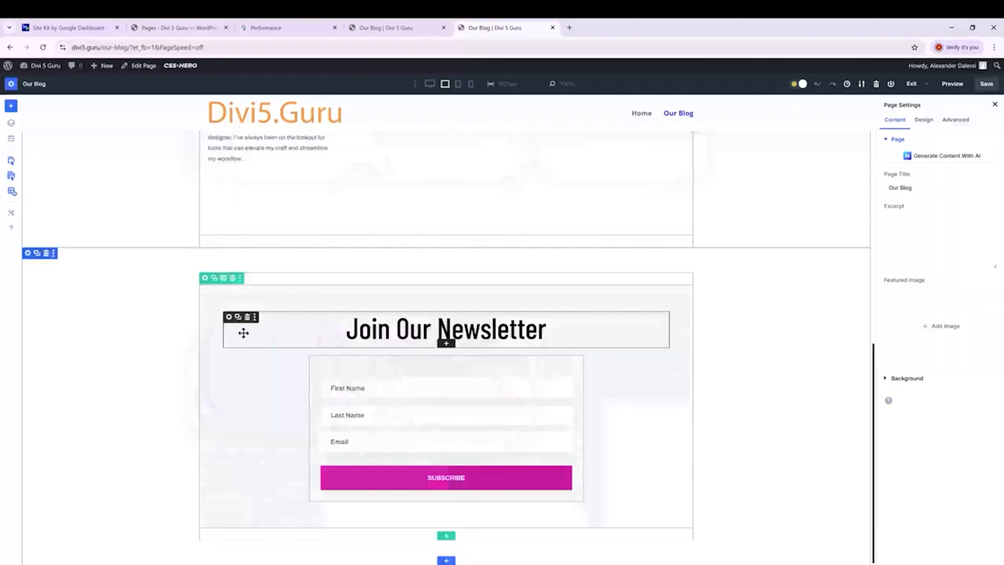
click(242, 329)
Create a new module preset from the newsletter heading's current styles, assign it as default, and save it.
click(974, 118)
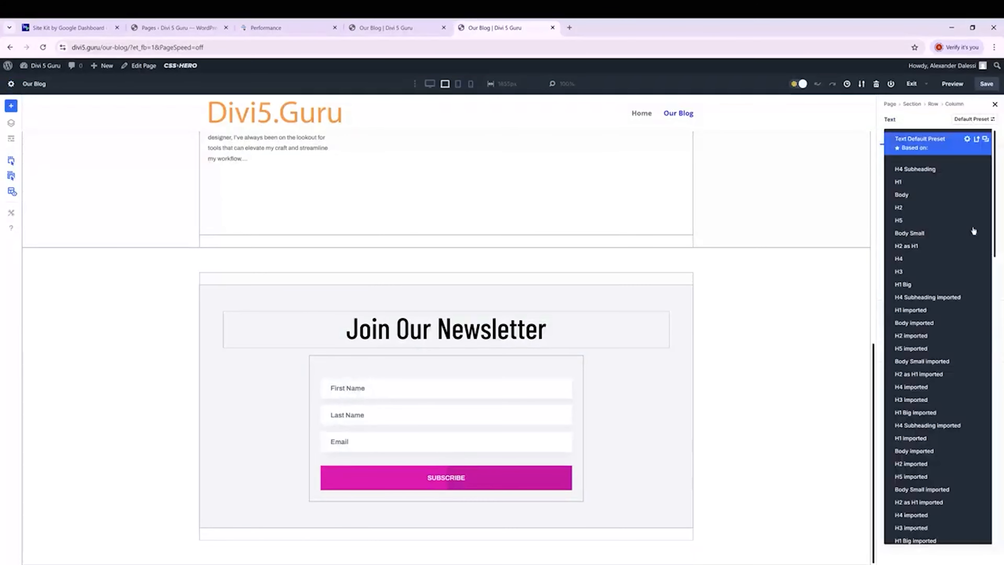
scroll(973, 230, down, 15)
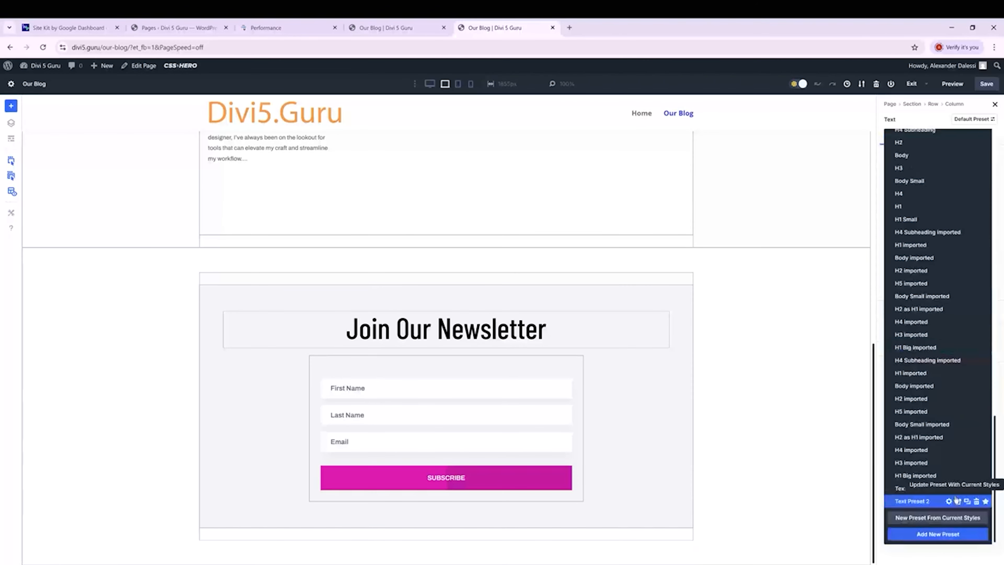
click(942, 519)
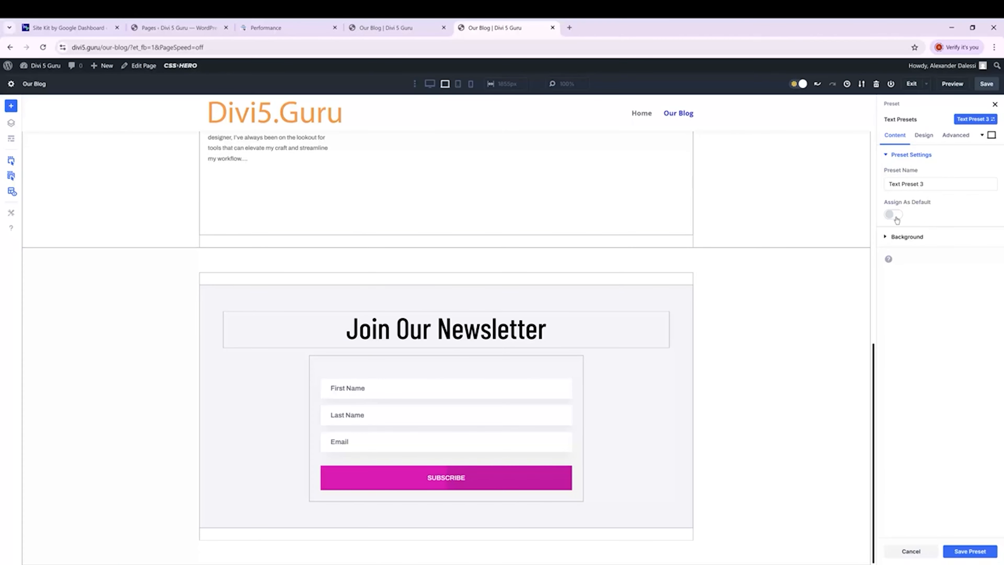
click(894, 215)
click(971, 551)
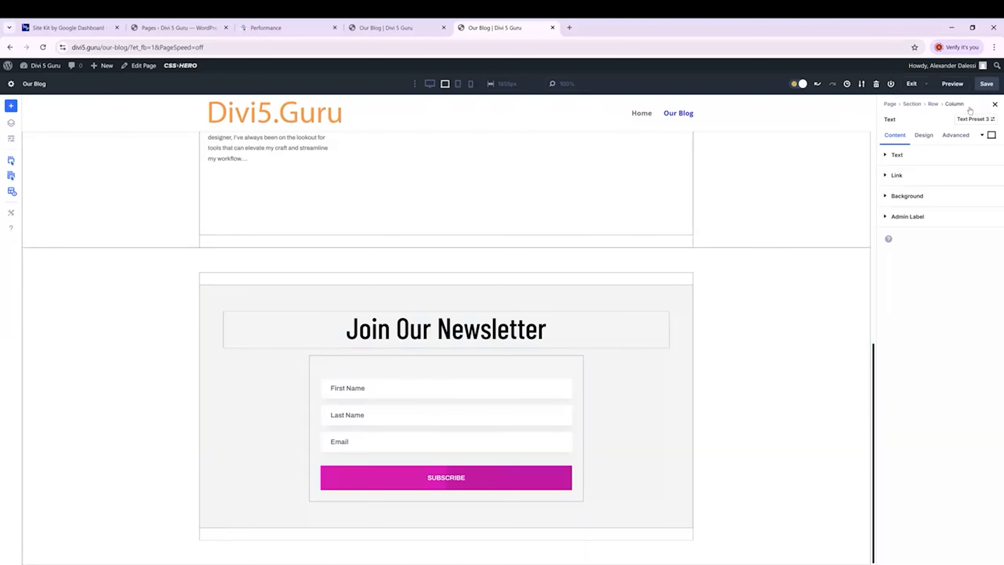
Reopen the new default text preset's settings, save the preset, and check which preset the Text default is based on.
click(971, 120)
scroll(943, 234, down, 5)
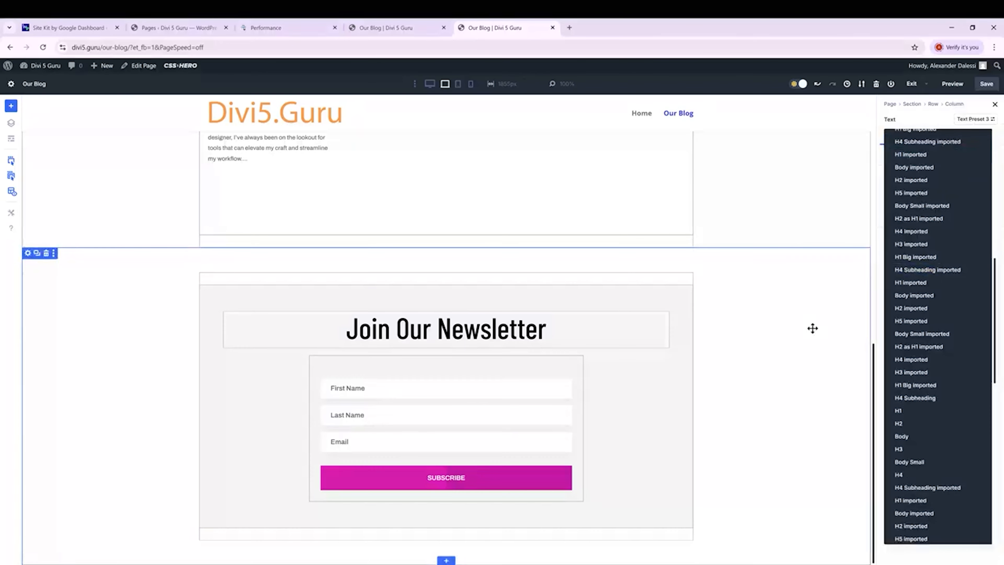
scroll(925, 340, down, 6)
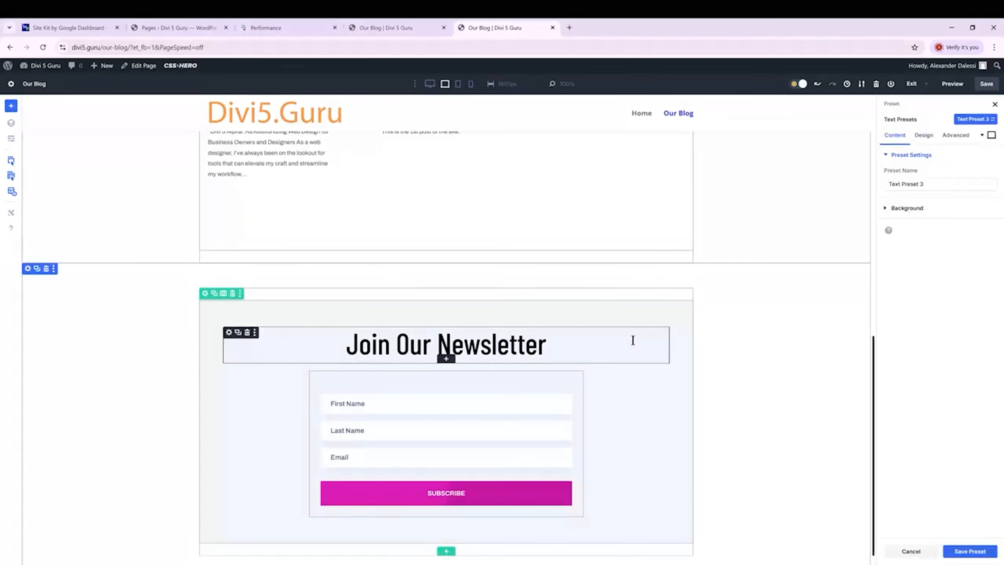
click(968, 550)
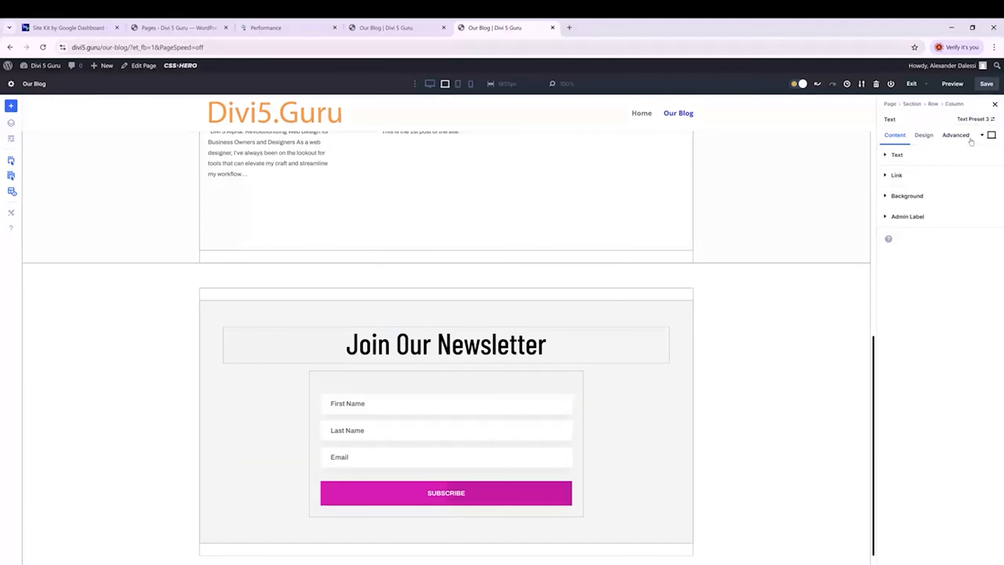
click(990, 123)
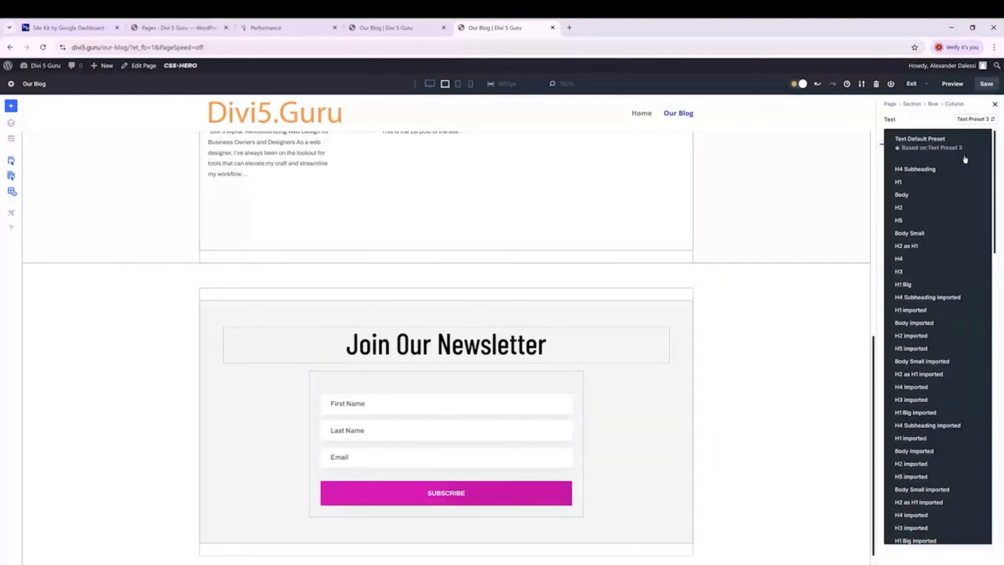
Delete Text Preset 4 and Text Preset 5 from the text module's presets, confirming each deletion.
scroll(956, 472, down, 10)
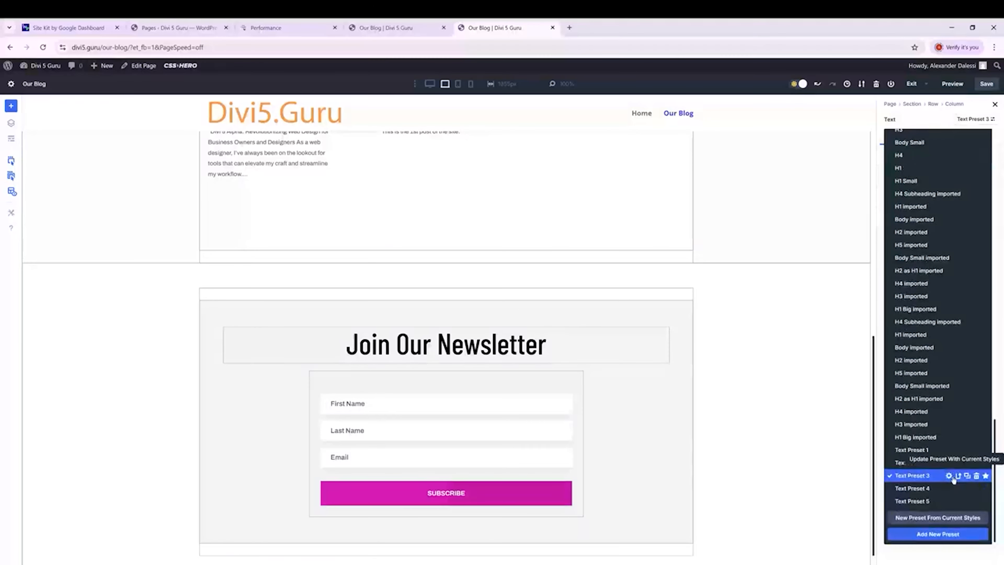
click(948, 475)
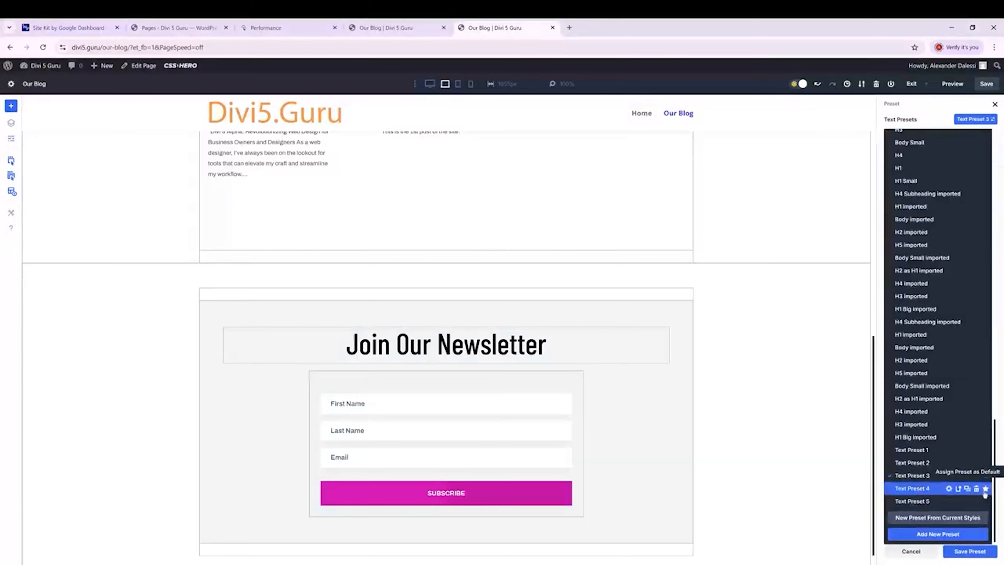
click(975, 488)
click(975, 524)
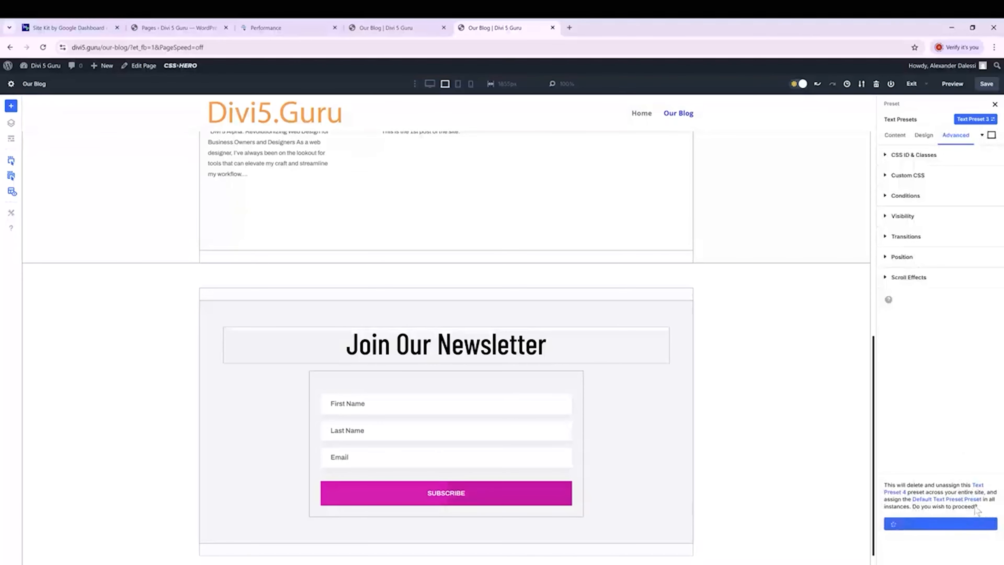
click(973, 120)
scroll(916, 403, down, 10)
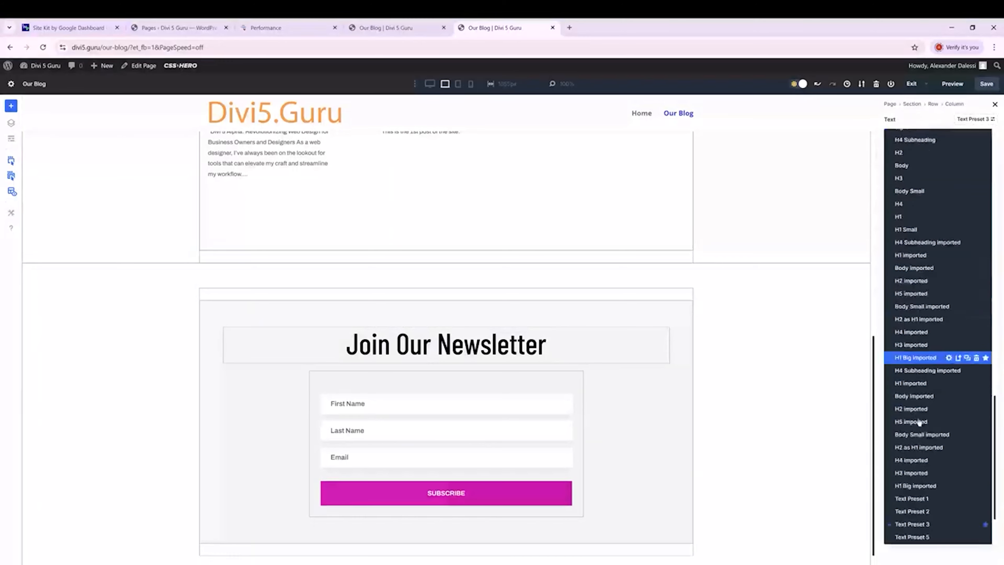
scroll(919, 423, down, 2)
click(977, 501)
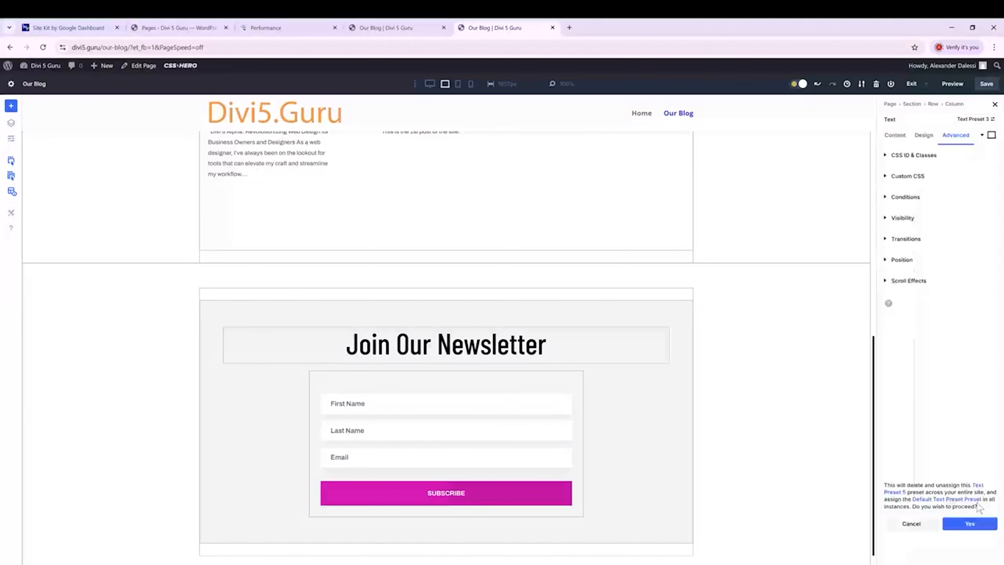
click(980, 524)
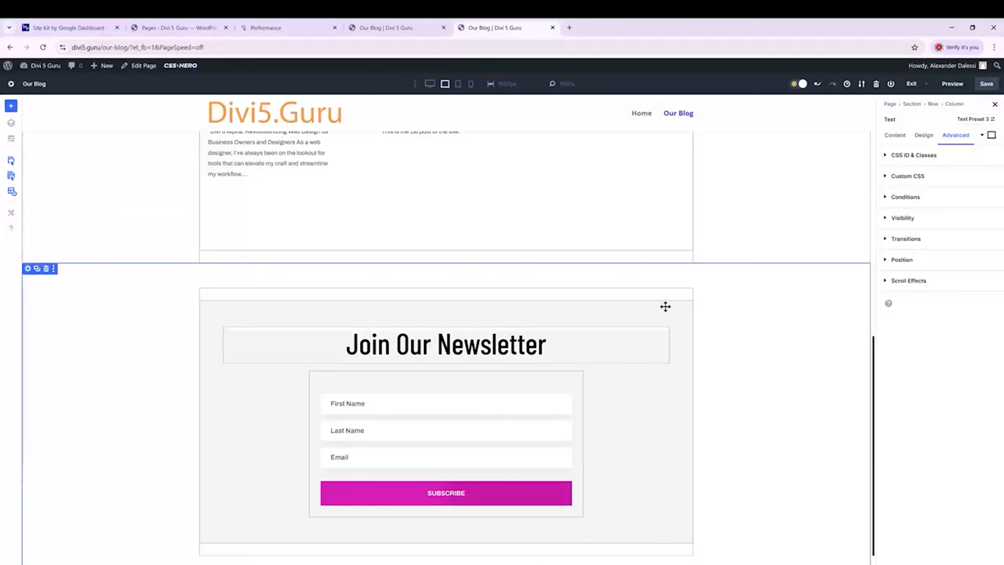
Create a new WordPress page titled "Test Page", save it as a draft, and open it in the Divi Builder.
click(410, 23)
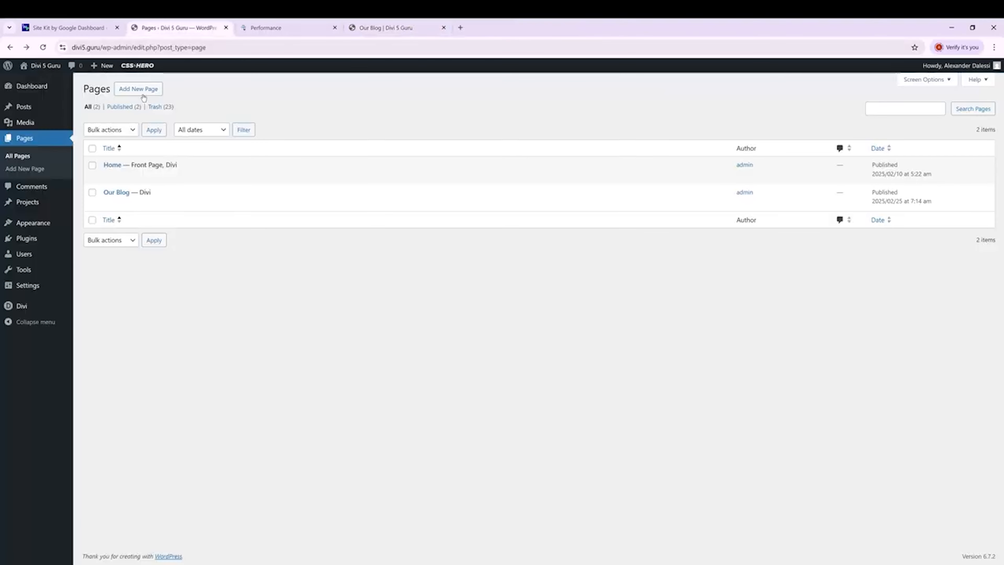
click(143, 94)
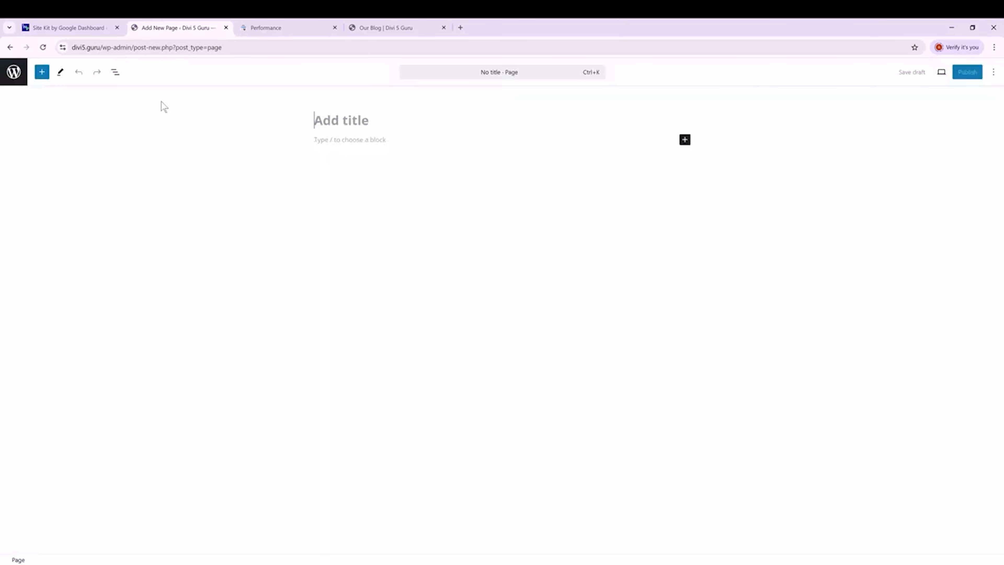
text(Te)
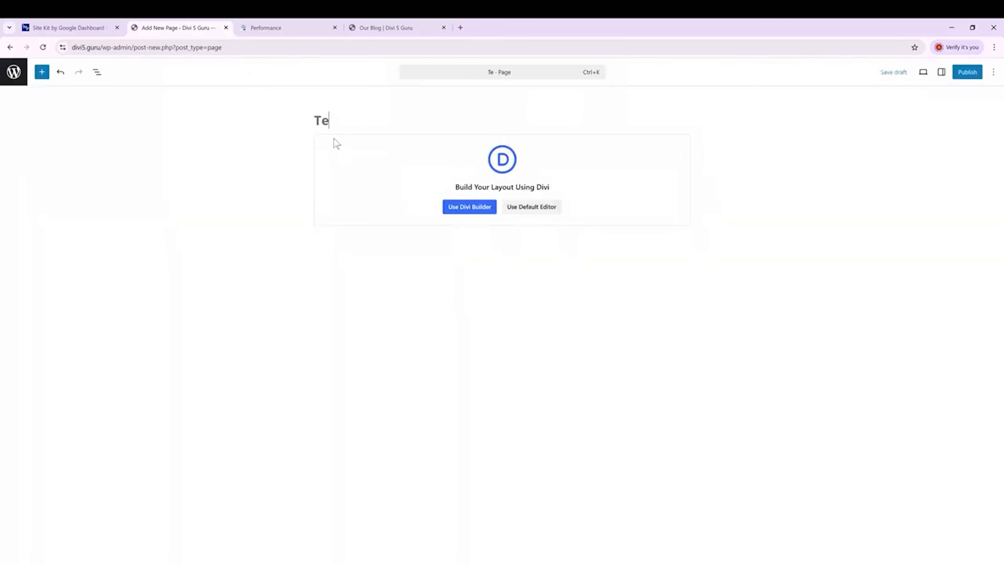
text(st Page)
click(887, 73)
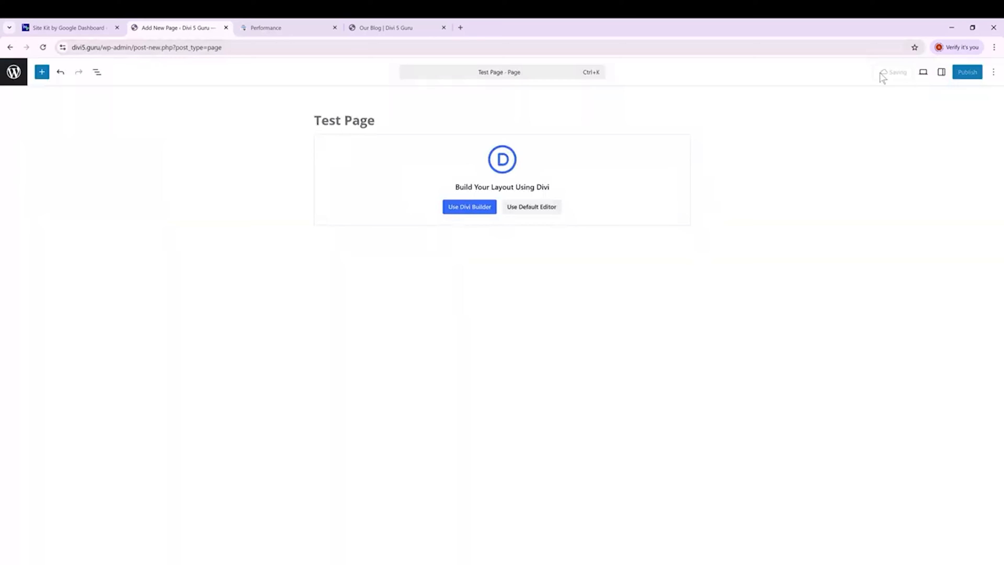
click(476, 214)
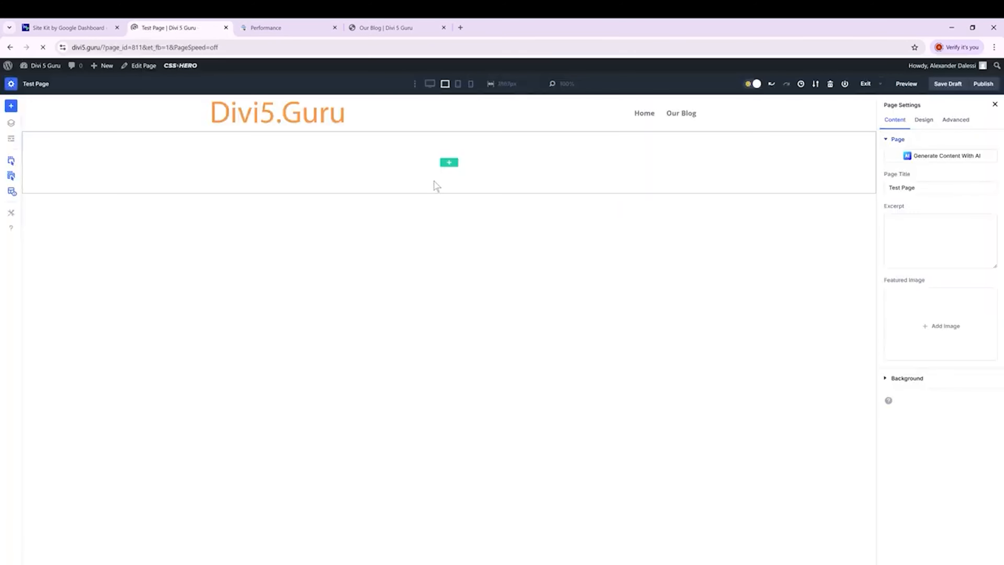
Insert a single-column row in the empty section and add a Search module followed by a Blog module.
click(447, 163)
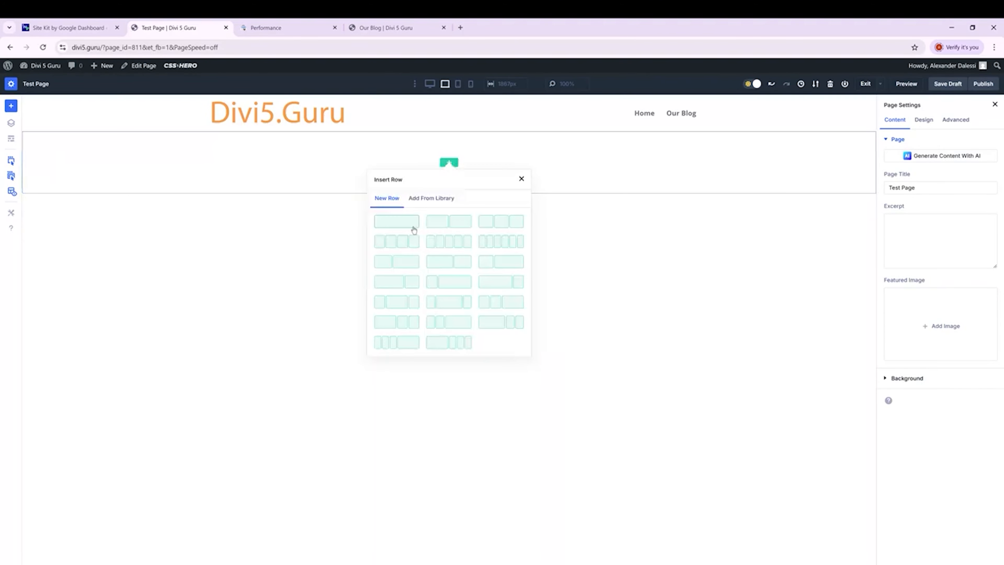
click(411, 229)
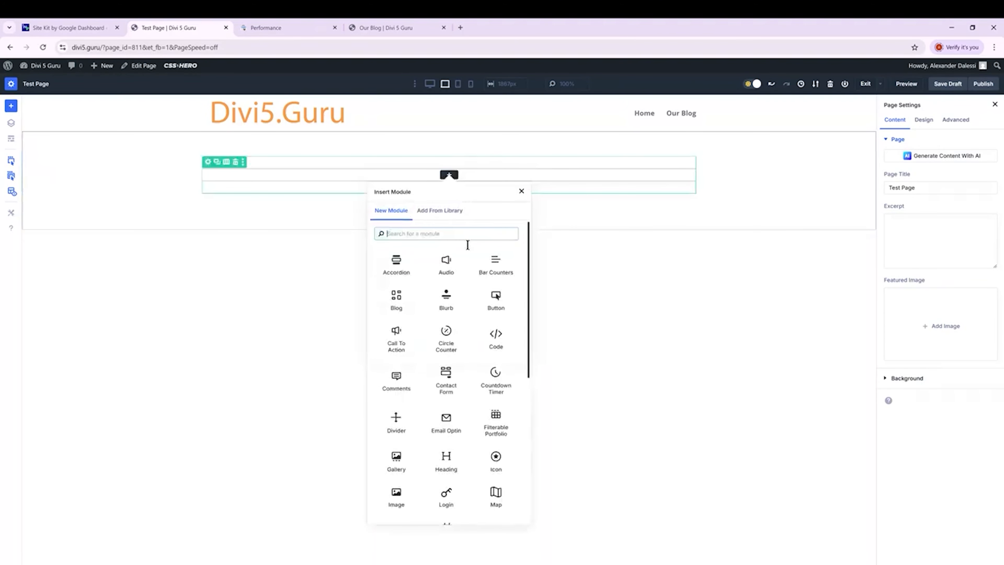
scroll(516, 386, down, 6)
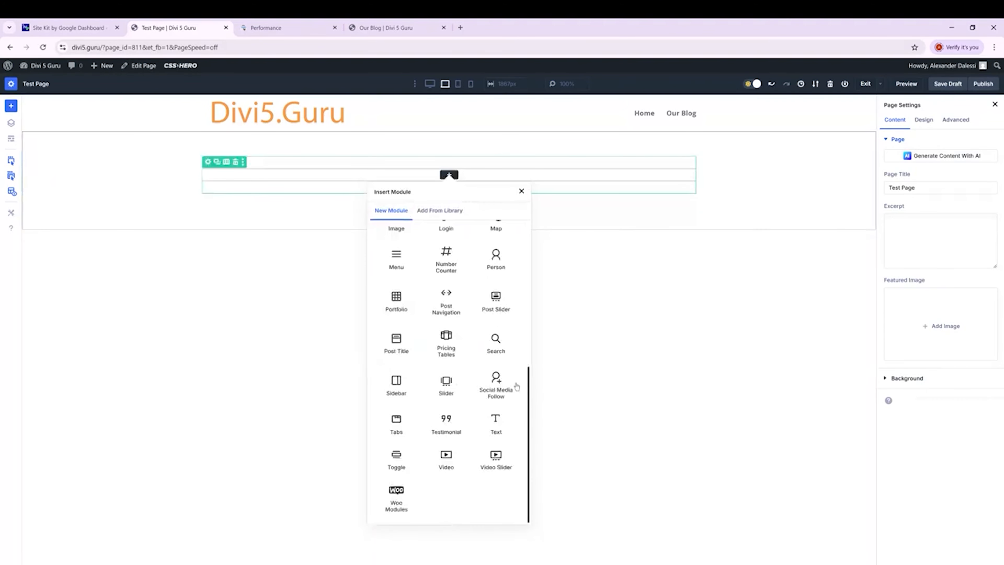
click(509, 353)
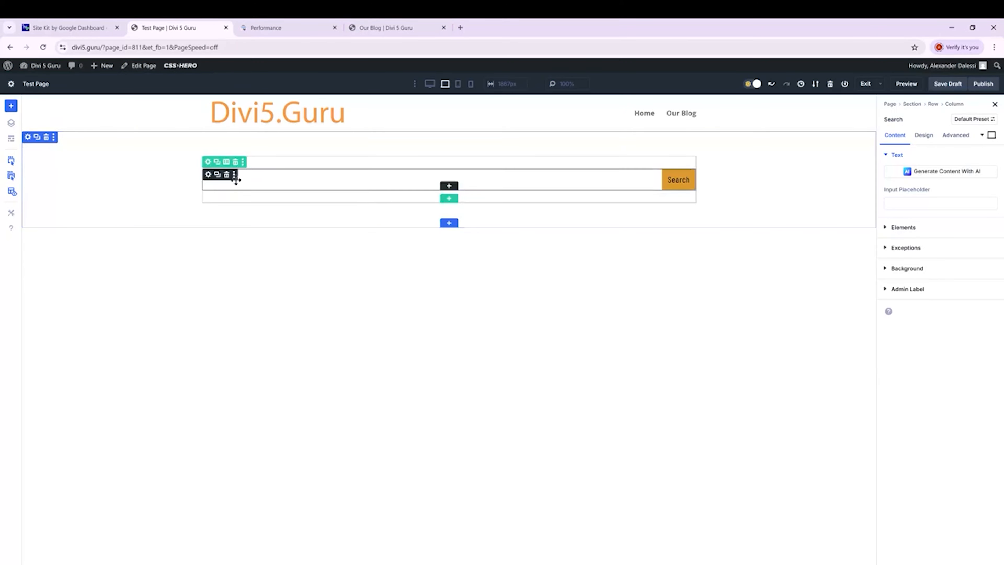
click(449, 186)
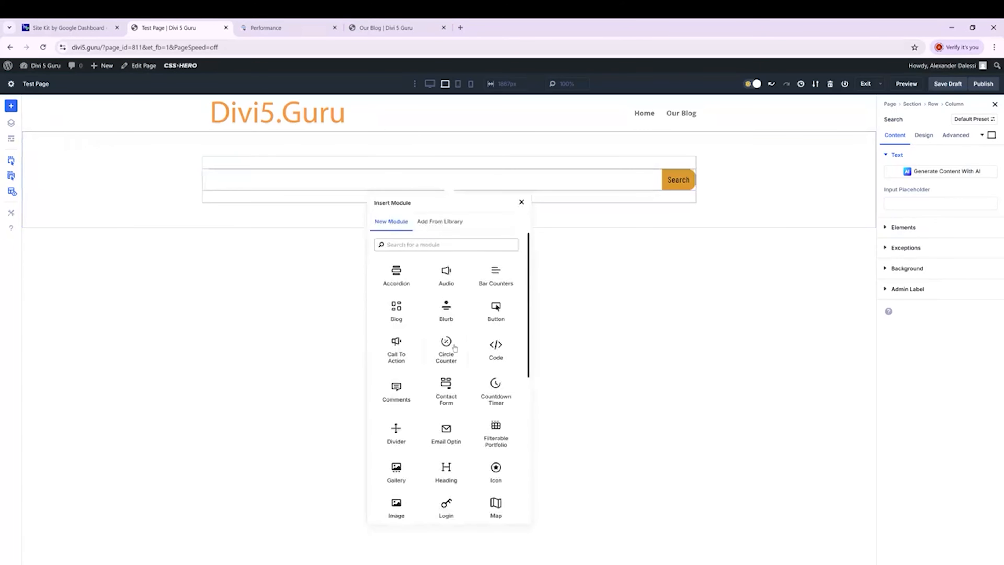
click(393, 316)
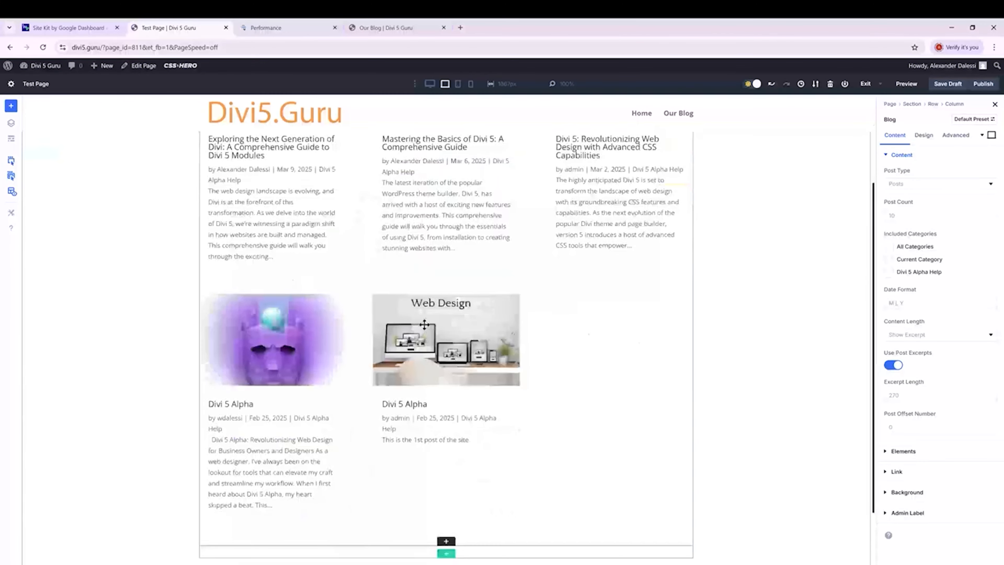
scroll(424, 325, down, 1)
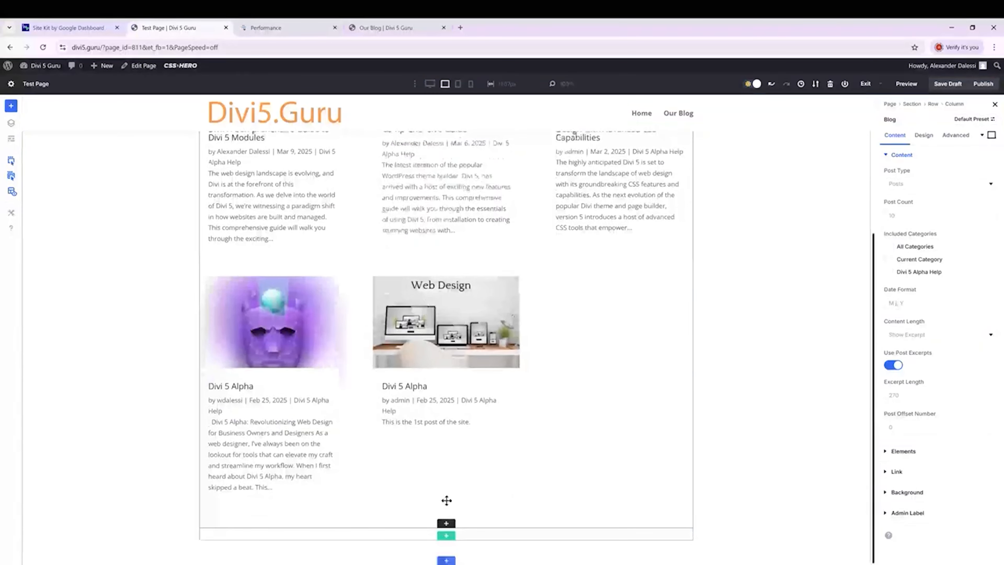
click(446, 523)
scroll(494, 424, down, 4)
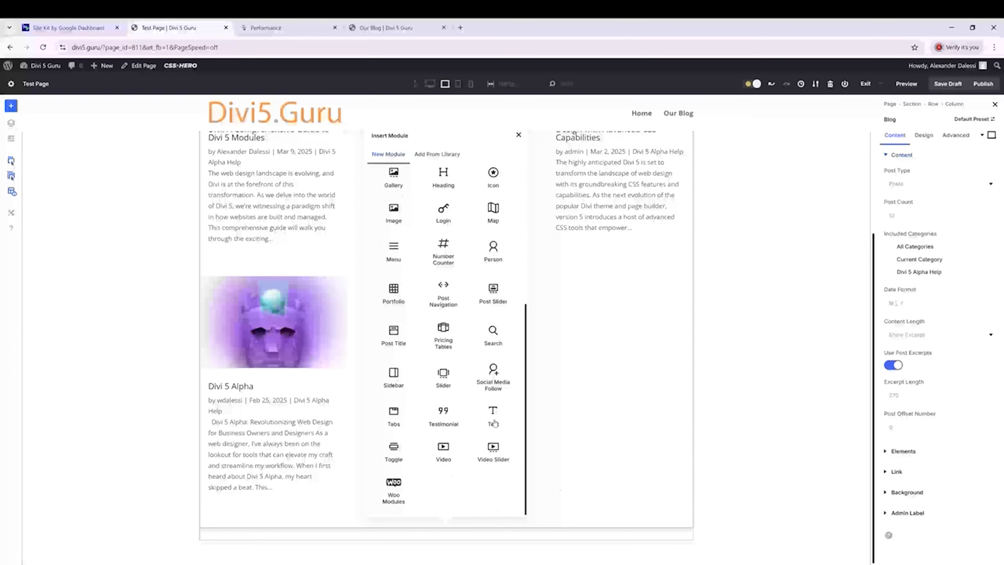
scroll(494, 423, up, 3)
click(584, 512)
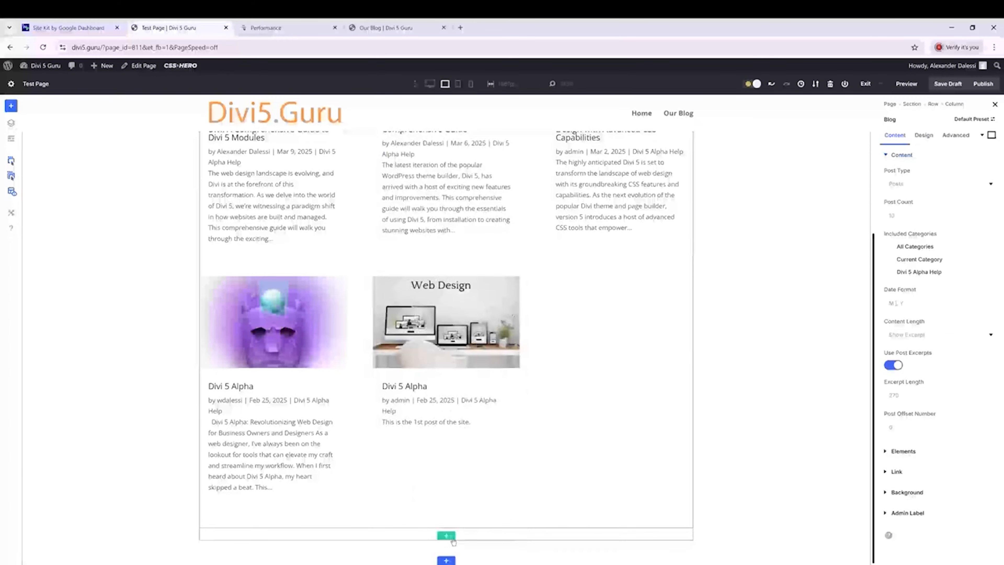
Insert a single-column row below the blog row and add a Text module to it.
click(446, 536)
click(460, 418)
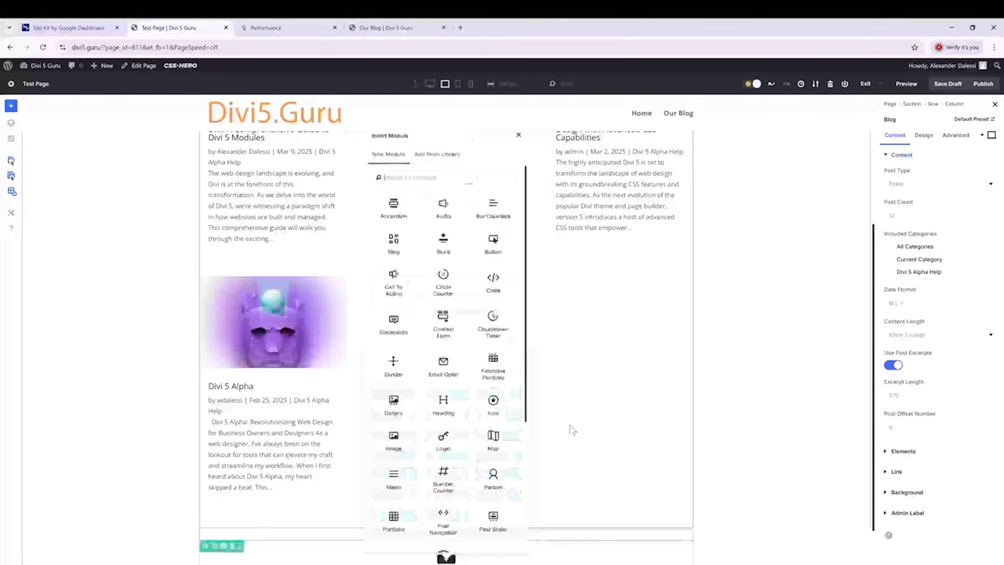
scroll(479, 382, down, 3)
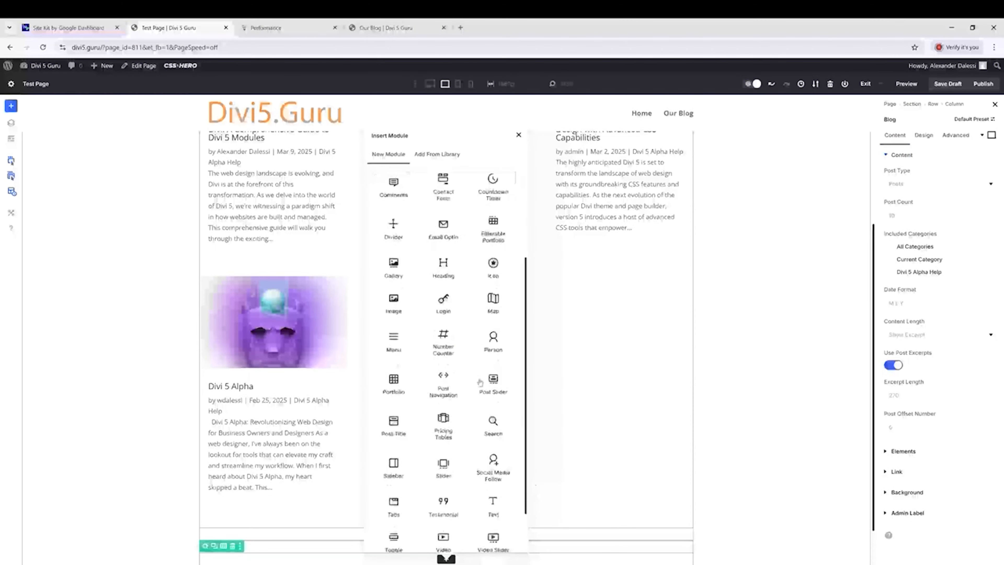
scroll(493, 459, down, 1)
click(493, 459)
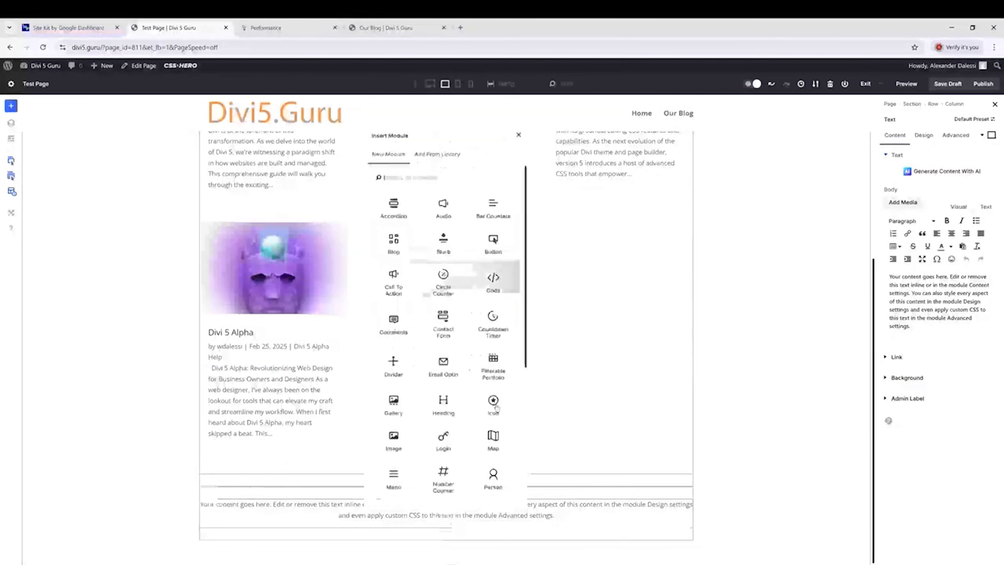
Add an Email Optin module below the Text module and apply Email Optin Preset 1 to it.
scroll(496, 407, down, 4)
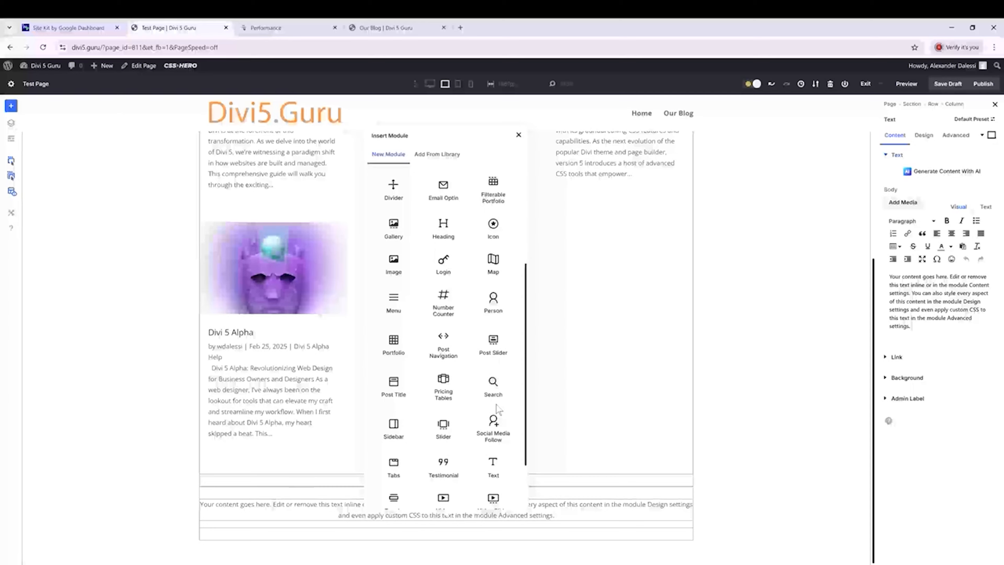
scroll(497, 408, down, 1)
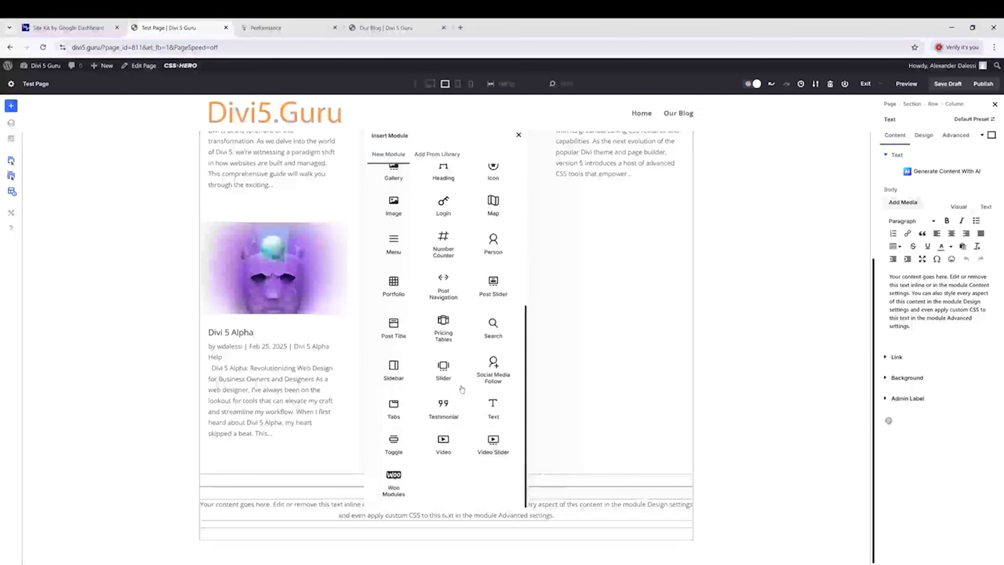
scroll(461, 390, up, 3)
click(443, 264)
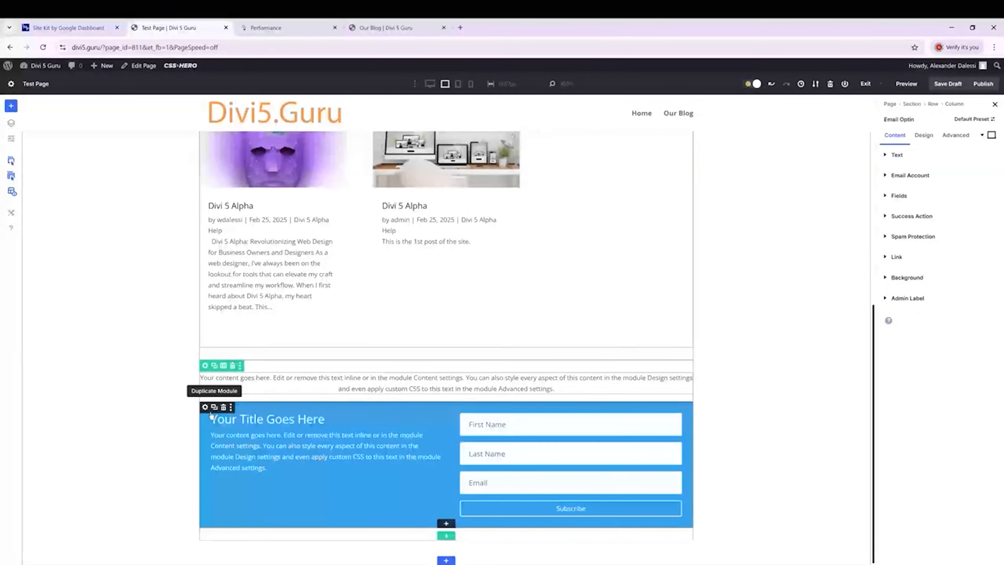
click(975, 118)
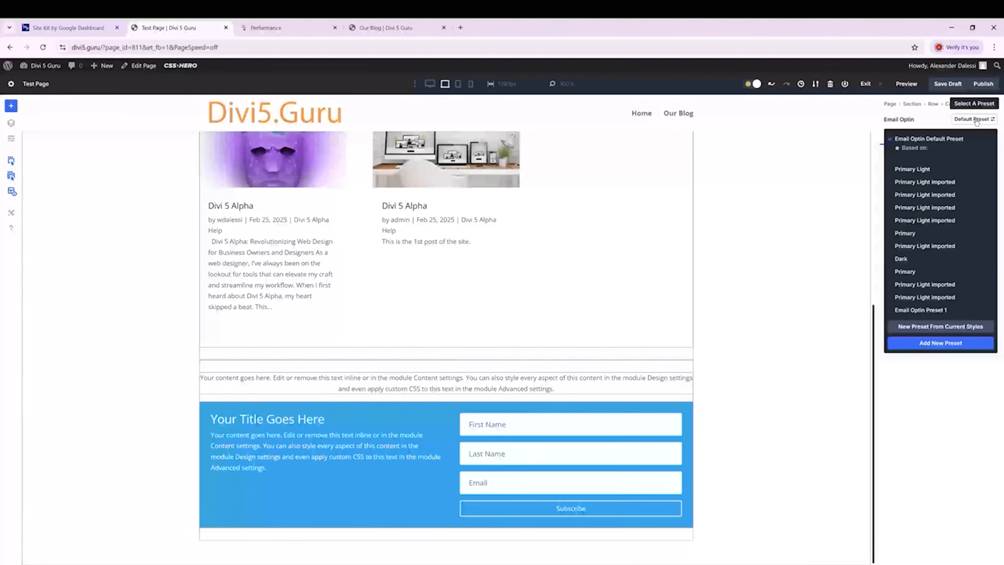
click(921, 309)
Apply Text Preset 3 to the new Text module and set its H1 heading font to Barlow Condensed at 80px.
click(204, 378)
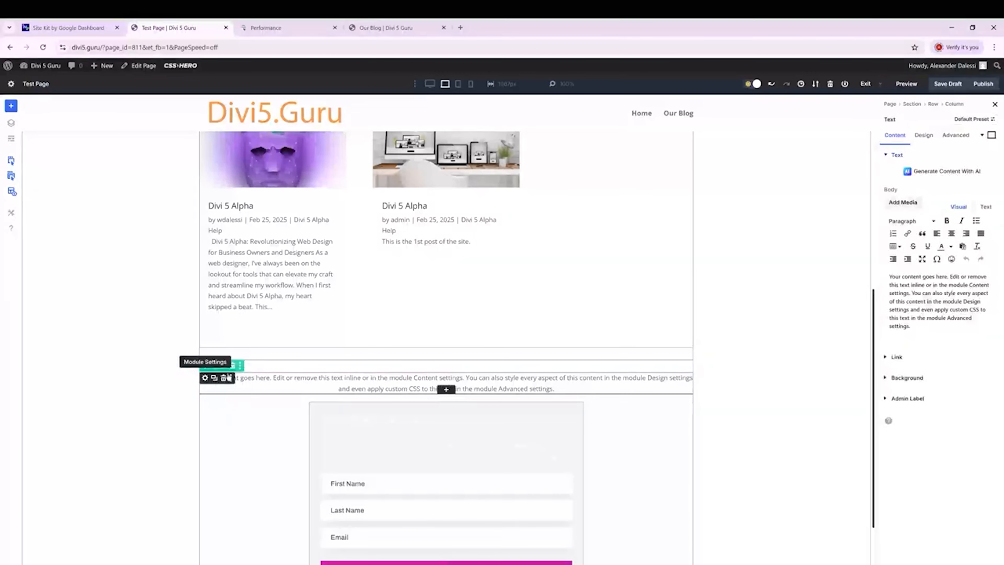
click(923, 135)
click(908, 175)
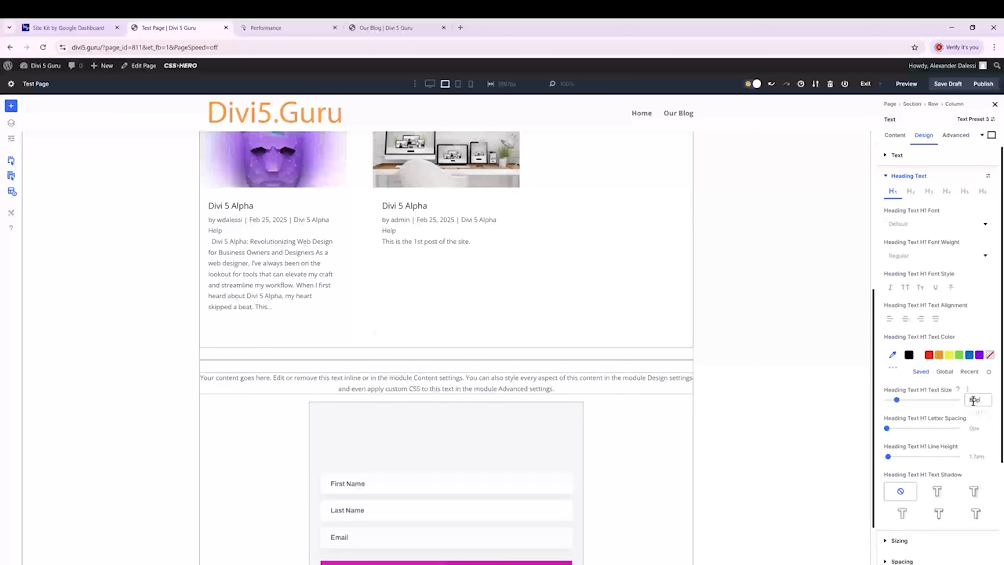
click(937, 224)
click(930, 143)
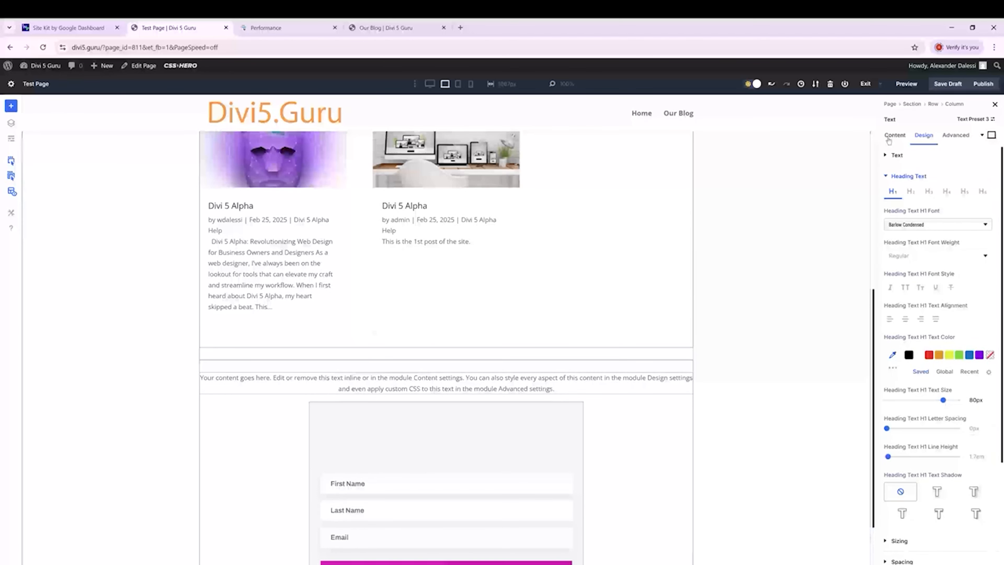
Replace the Text module's placeholder body with "Join Our Newsletter" and select the new text.
click(893, 135)
triple_click(899, 314)
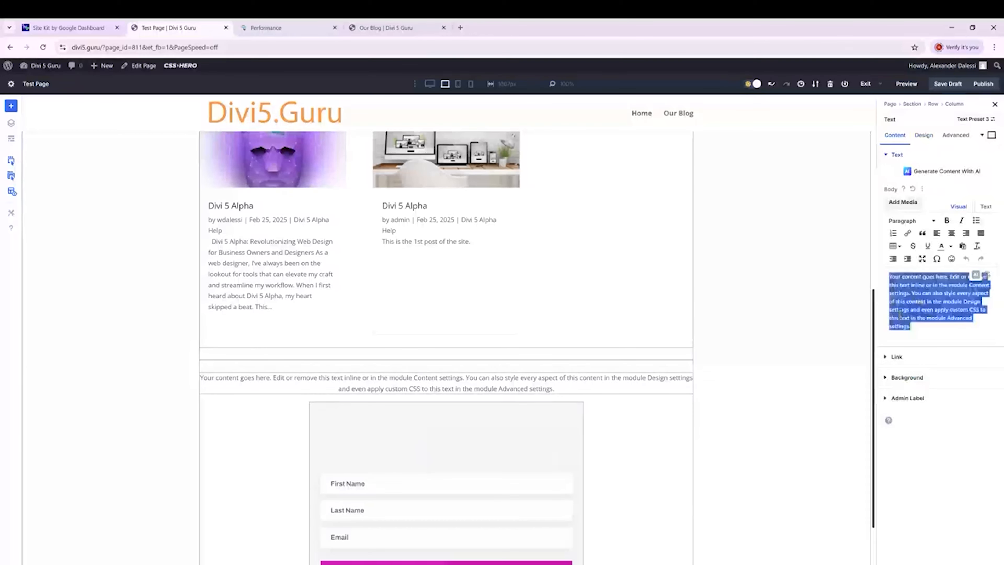
key(BackSpace)
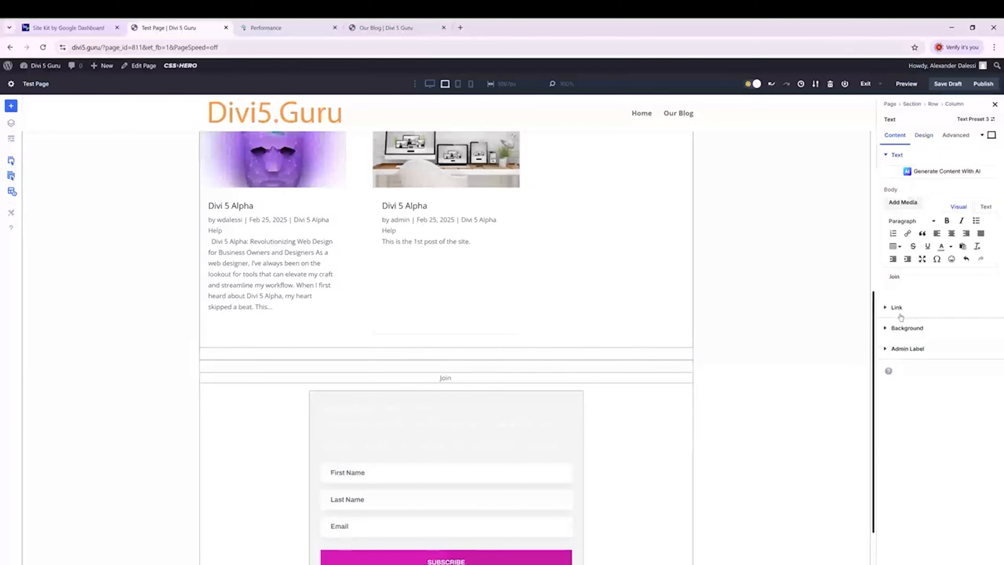
text(Join Our Newslett)
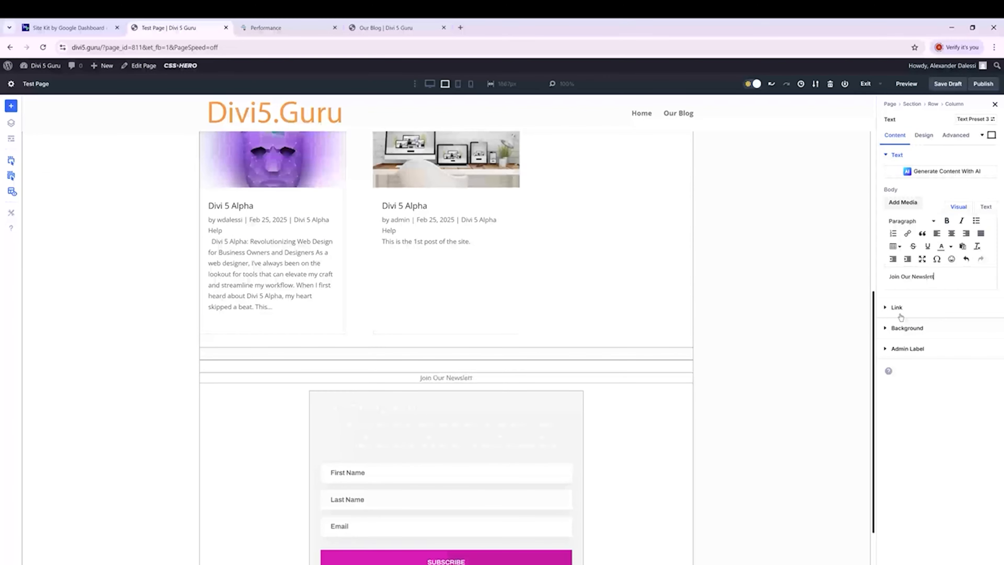
text(er)
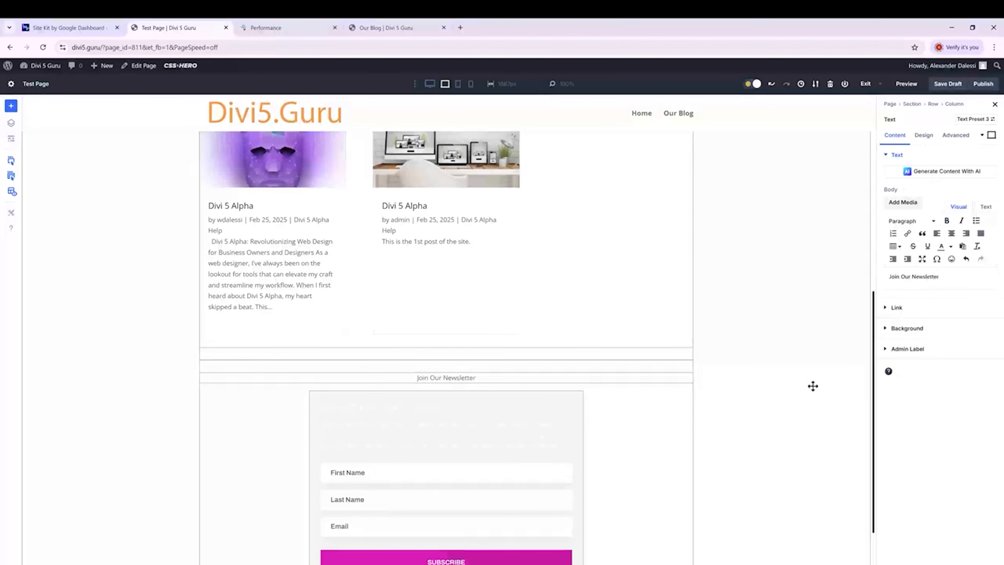
drag(950, 282, 888, 277)
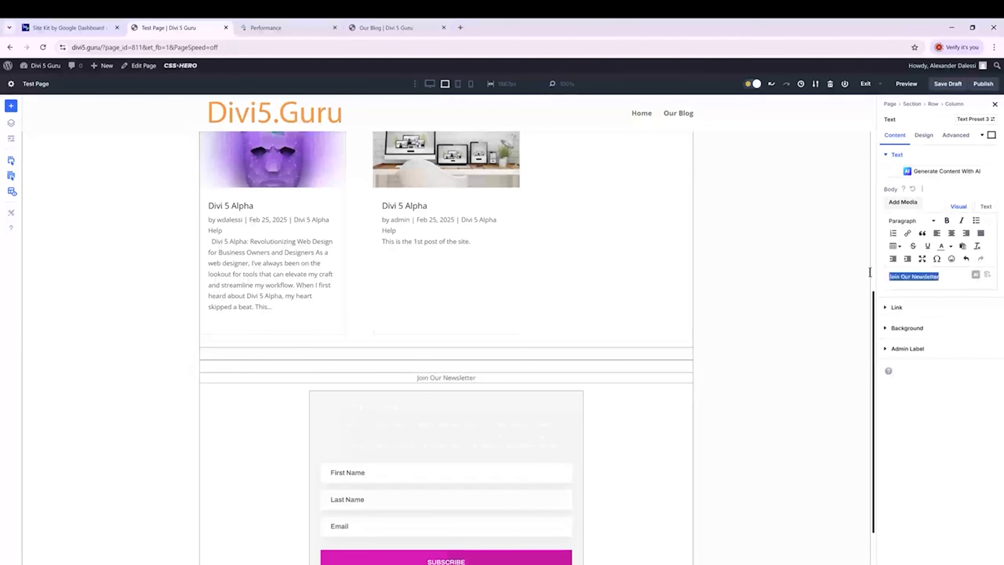
Format the "Join Our Newsletter" text as Heading 1 and save the page draft.
click(905, 221)
click(908, 255)
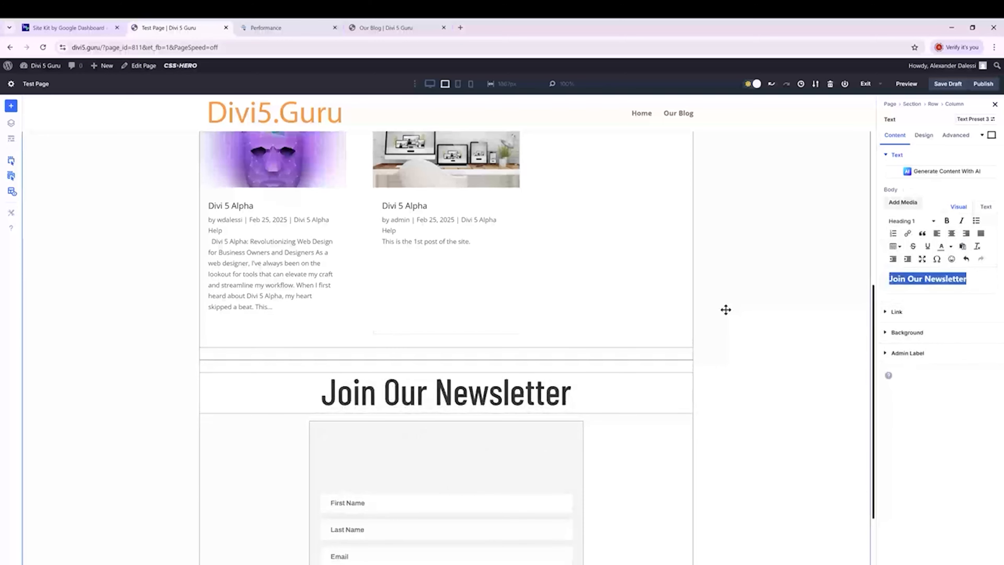
click(940, 88)
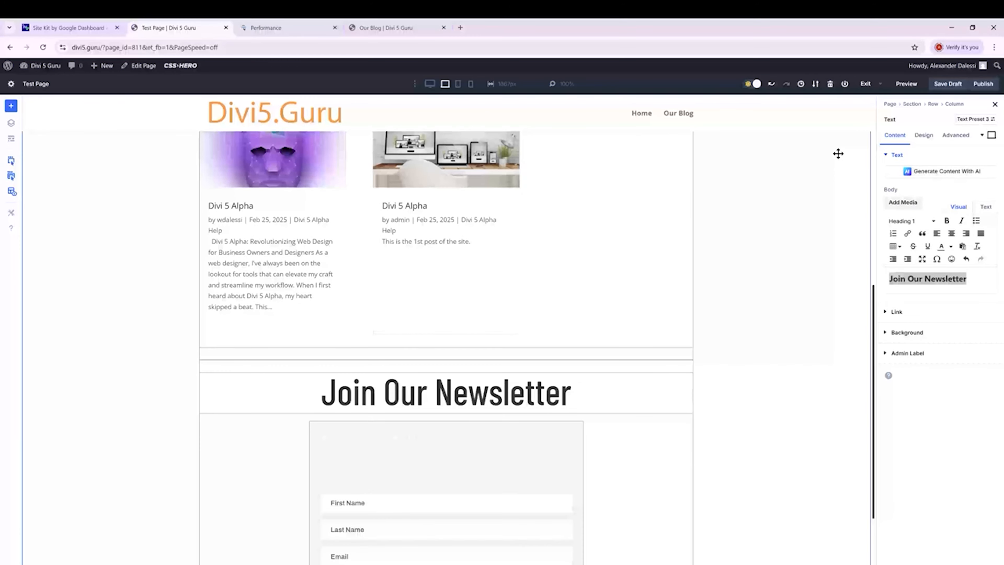
Clear the placeholder title and body text of the Email Optin module and save the page draft.
scroll(634, 322, down, 2)
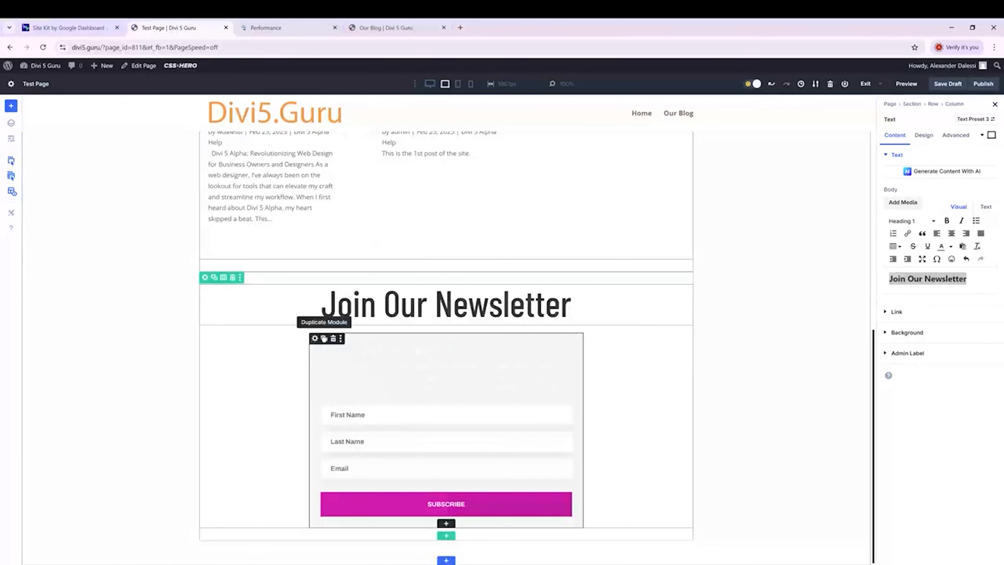
click(315, 338)
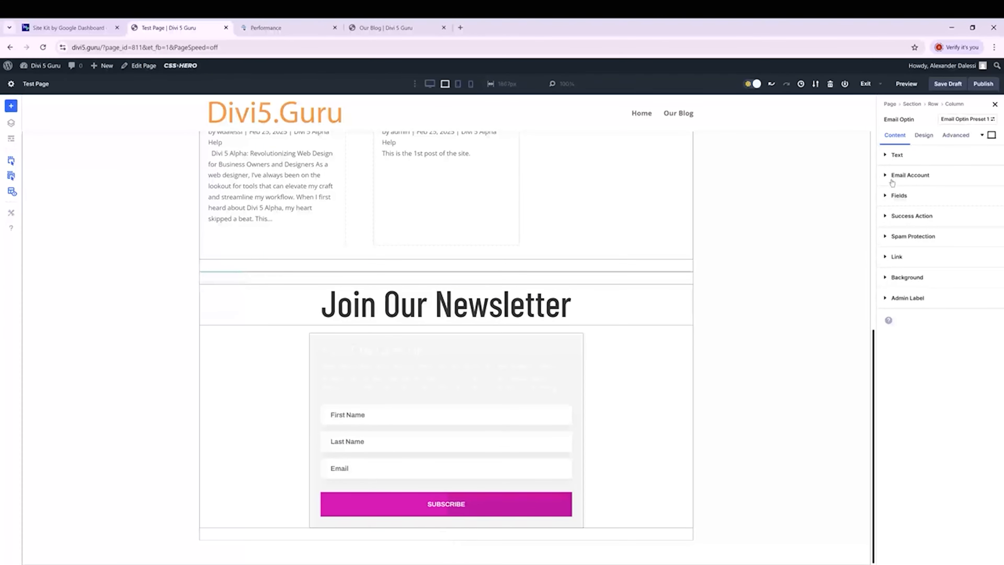
click(897, 154)
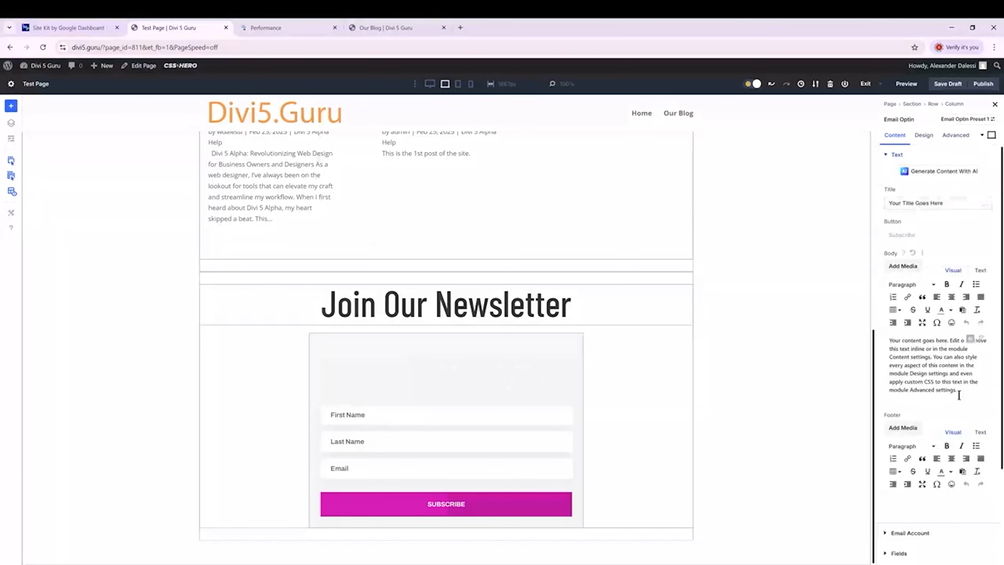
drag(957, 390, 891, 335)
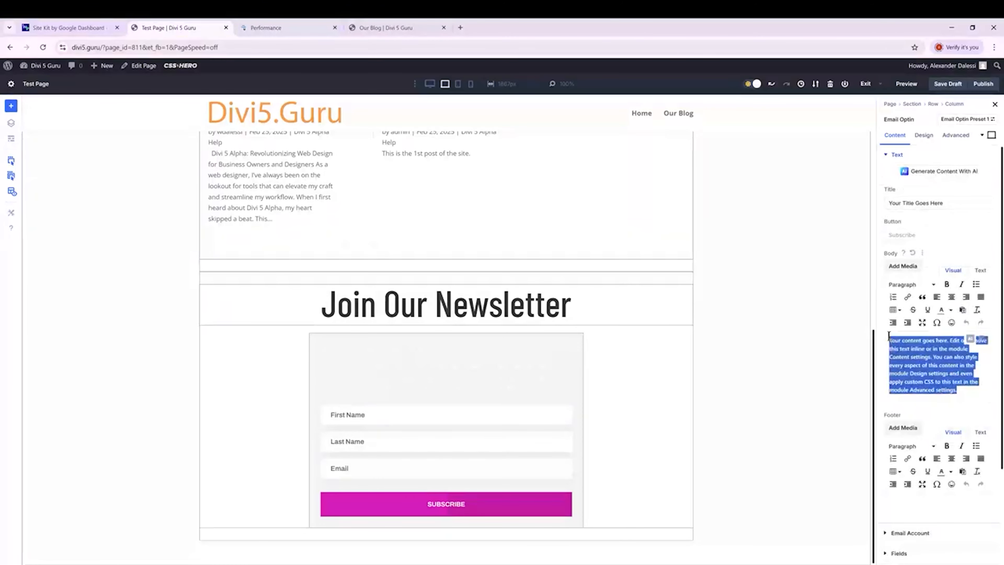
key(BackSpace)
drag(951, 202, 882, 211)
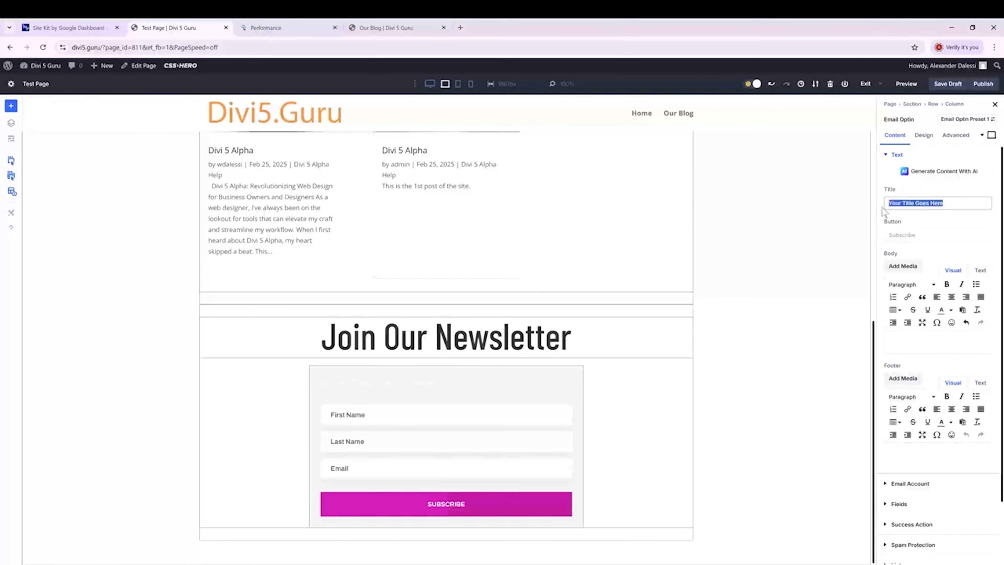
key(BackSpace)
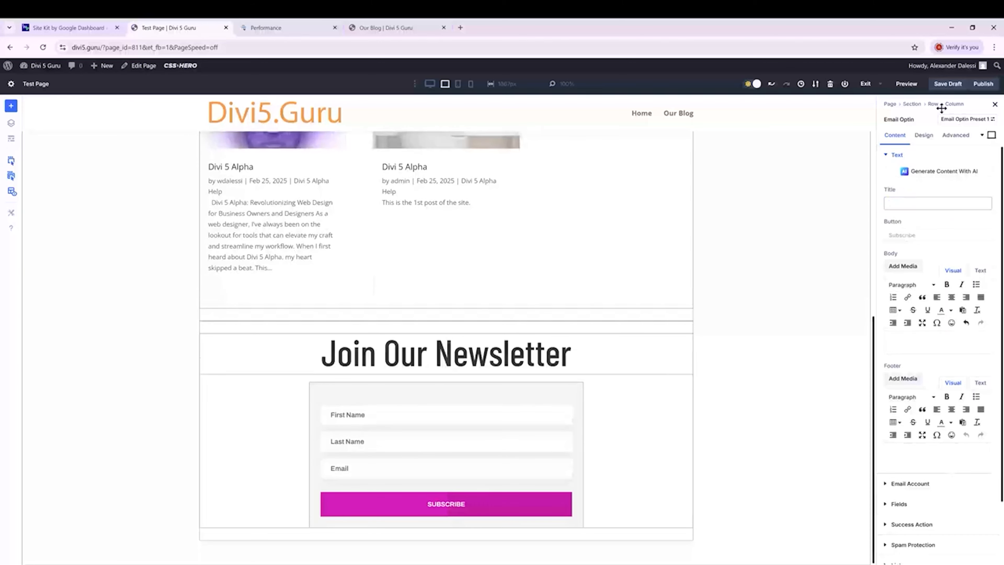
click(944, 88)
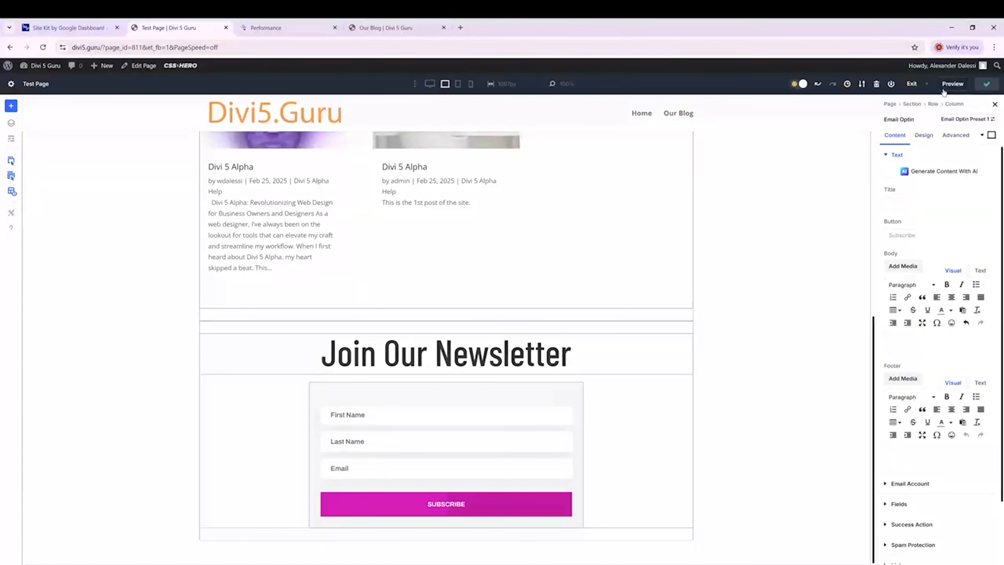
Preview the test page, check the newsletter section above the footer, and close the preview.
click(946, 87)
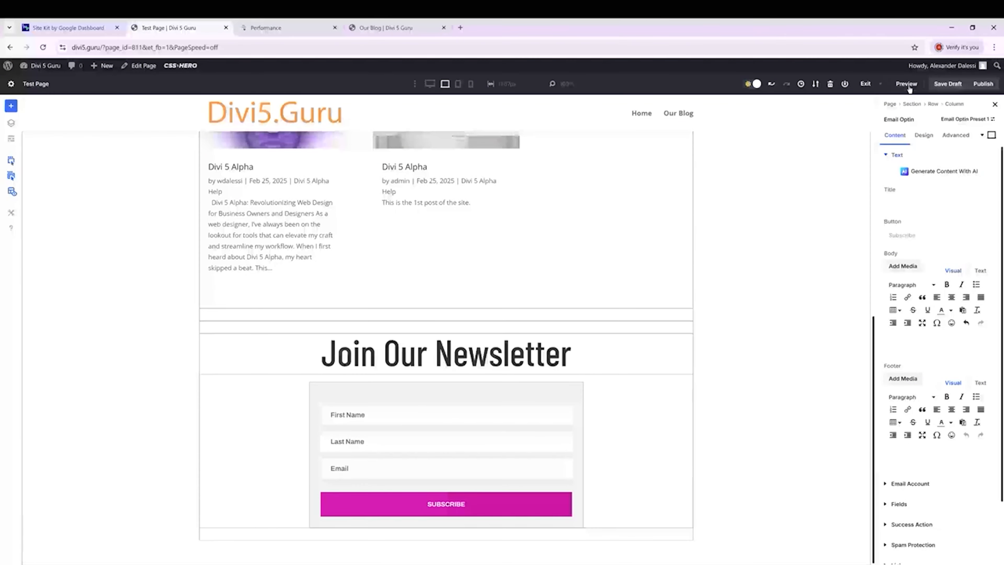
scroll(817, 369, down, 10)
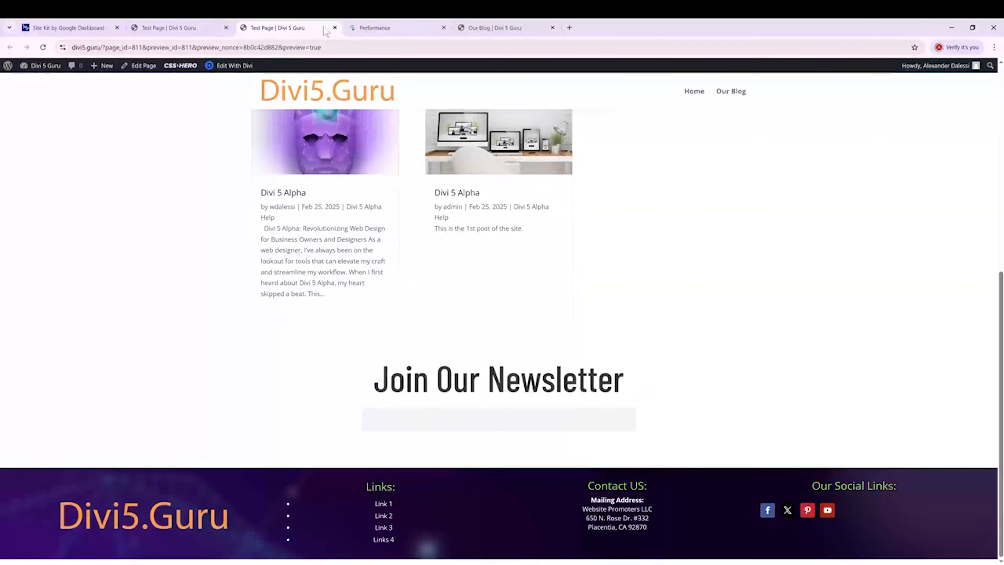
click(335, 27)
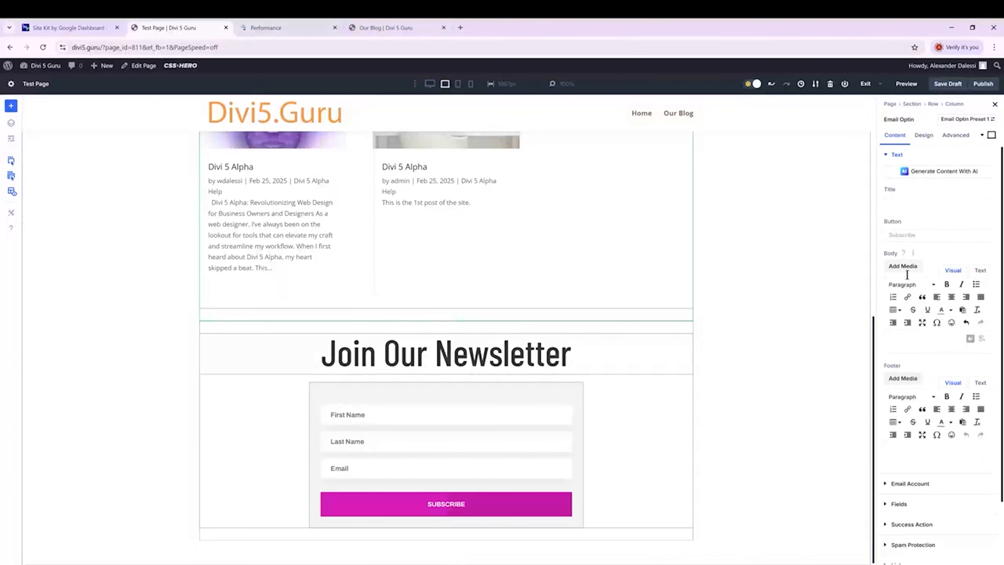
Find the Email Optin module's background color and copy its color code.
click(923, 136)
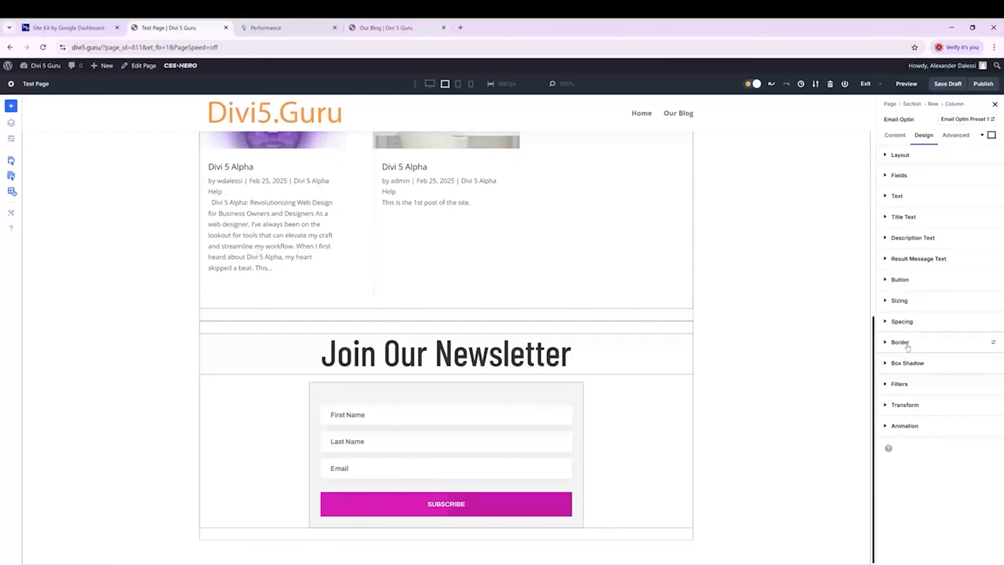
click(894, 143)
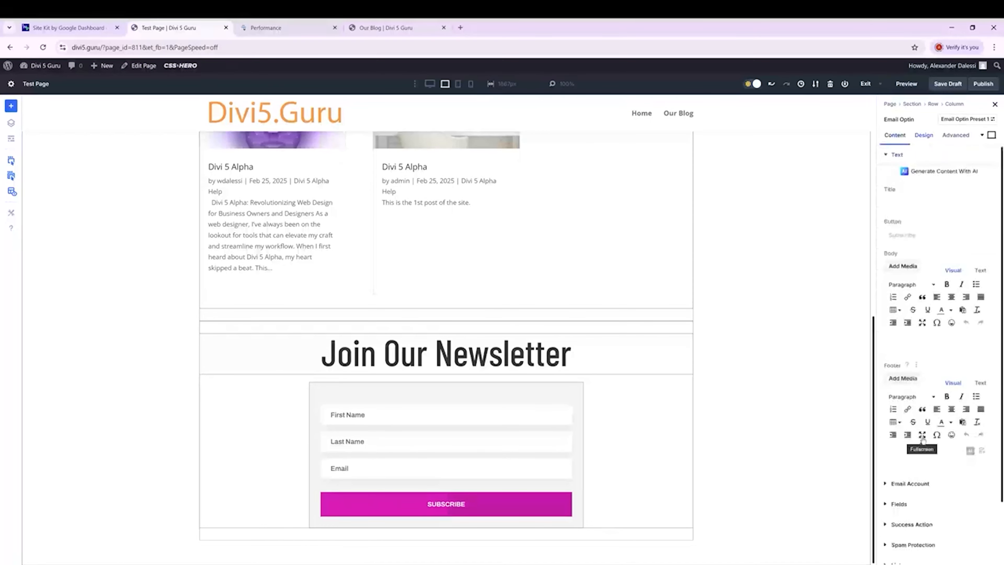
click(898, 155)
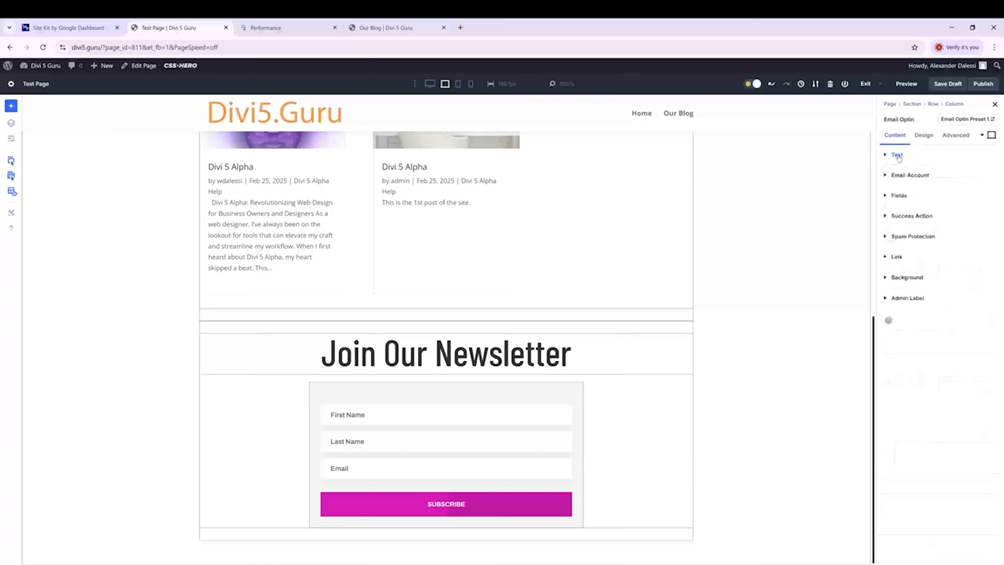
click(917, 277)
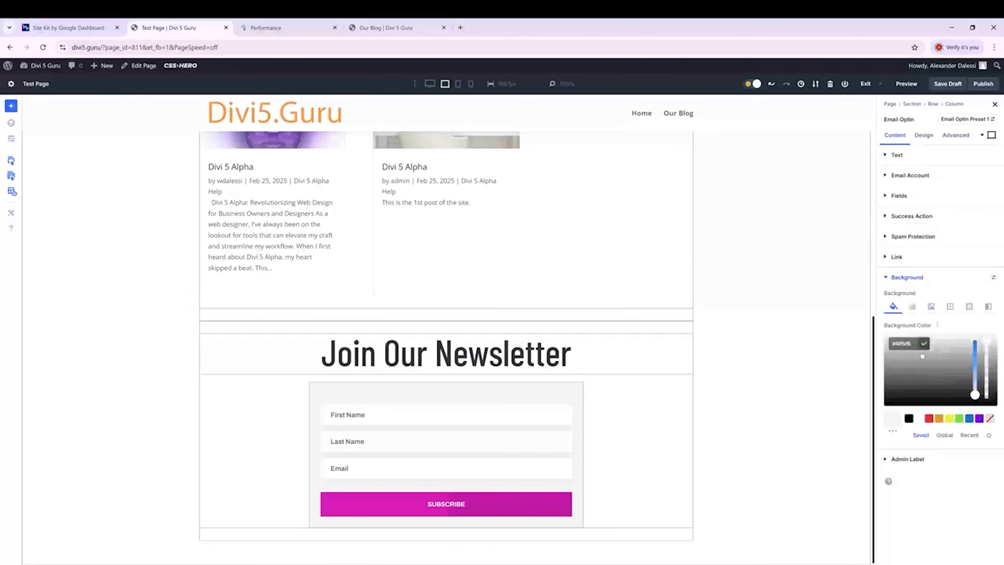
double_click(900, 344)
click(923, 343)
Set the newsletter row's background color to #f4f5f8 and save the page draft.
click(715, 358)
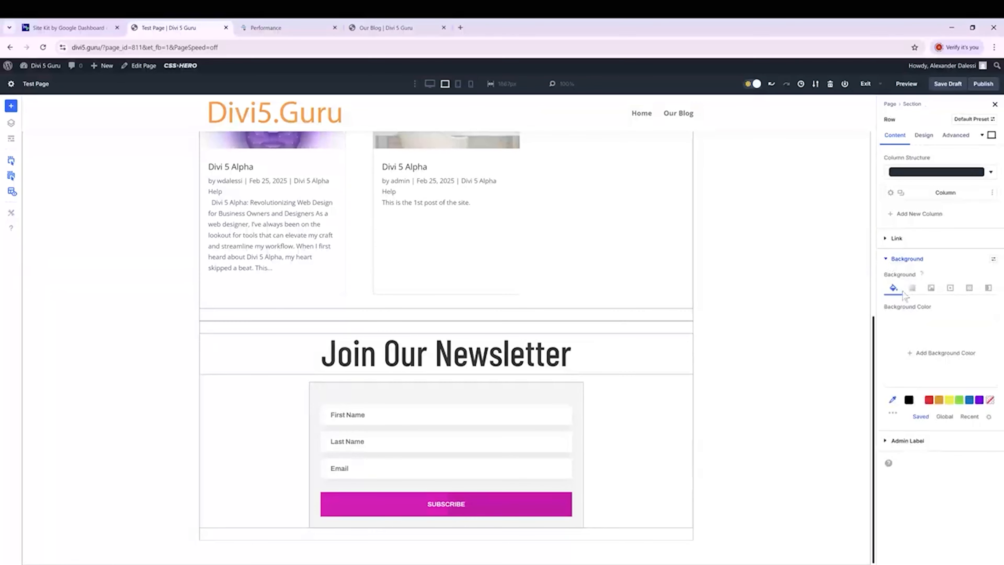
click(914, 351)
key(ctrl+v)
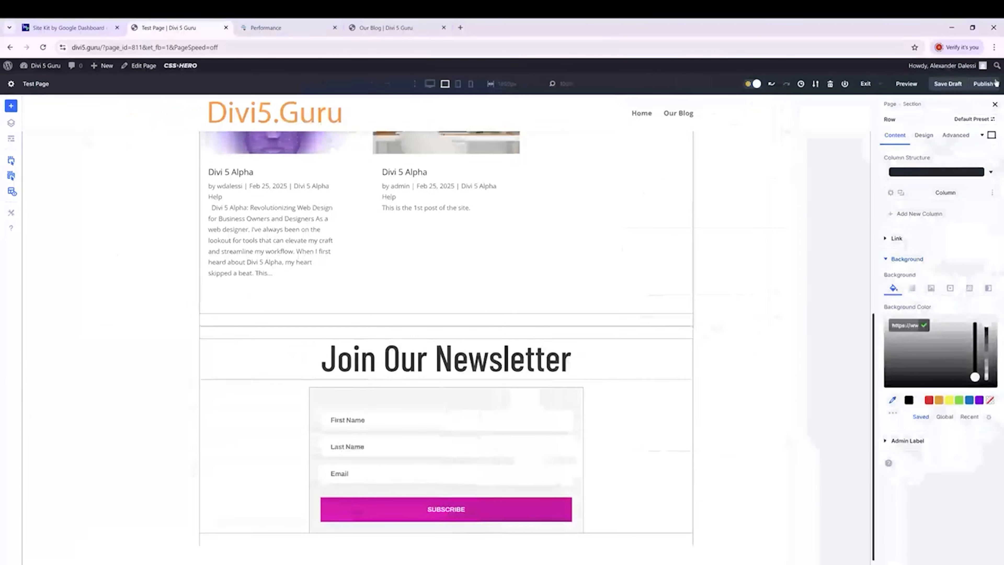
triple_click(902, 325)
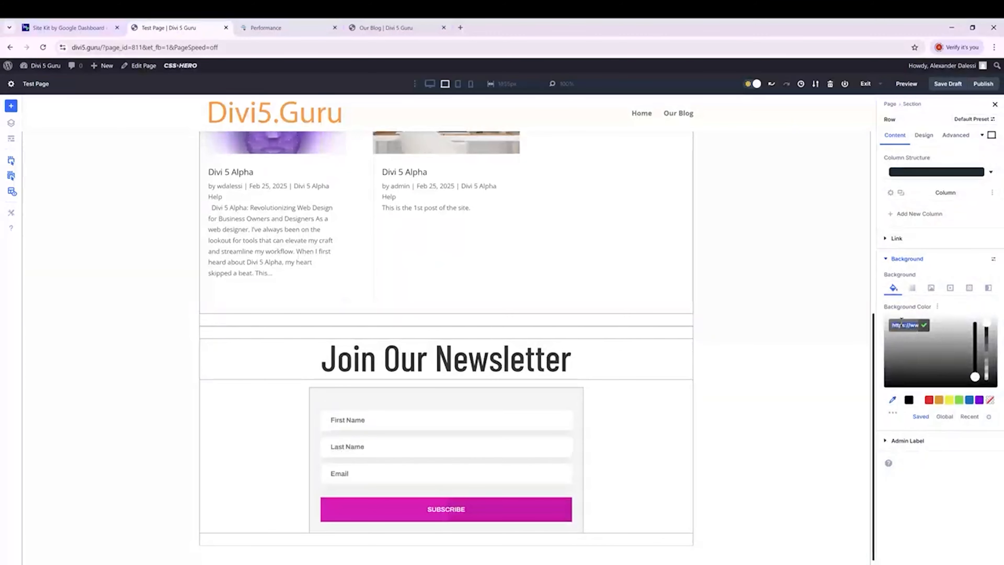
key(BackSpace)
text(#f4f5f8)
key(Return)
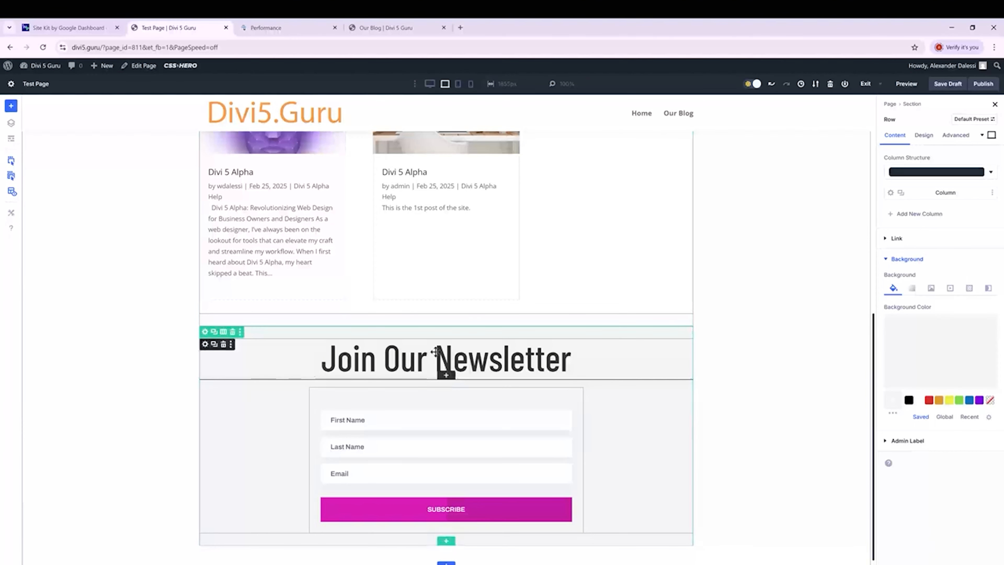
click(950, 88)
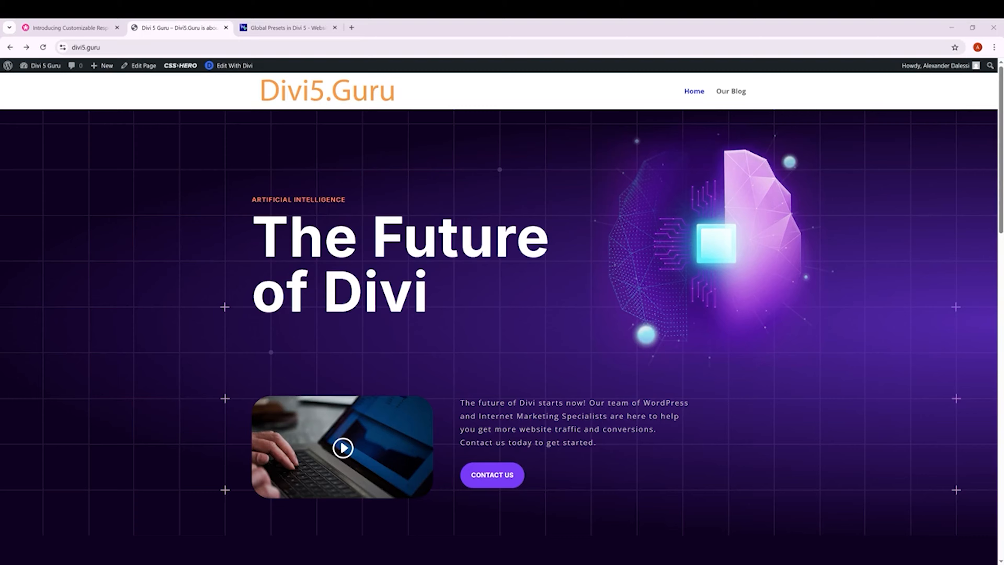
Show the Global Presets in Divi 5 post on the Website Promoters site in tablet view and phone view.
click(273, 29)
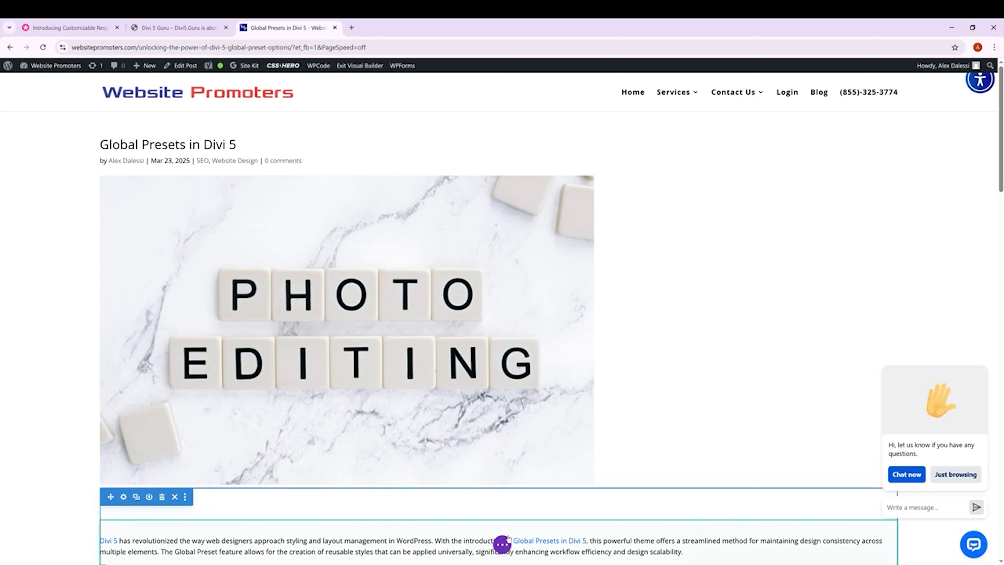
click(501, 544)
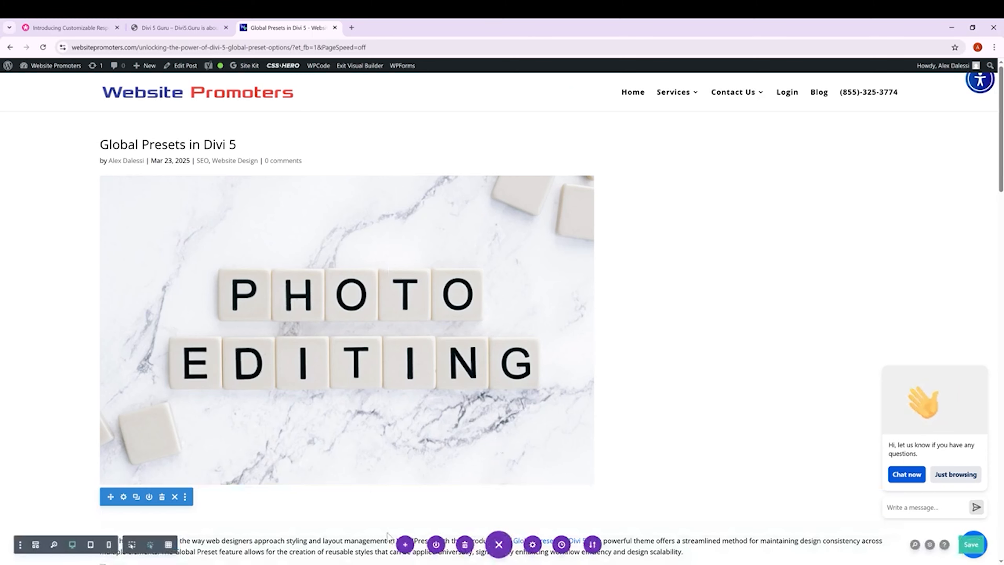
click(90, 545)
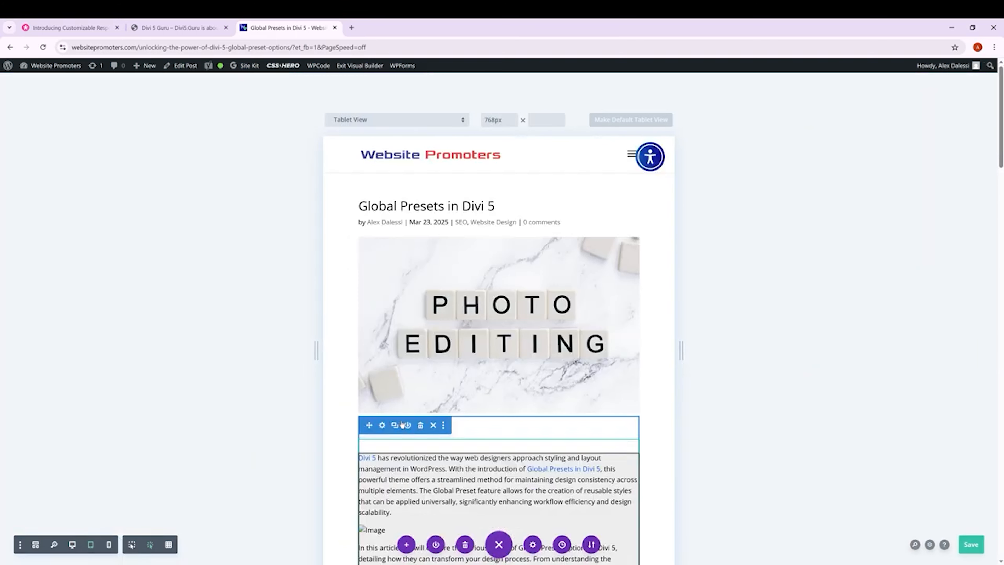
click(109, 544)
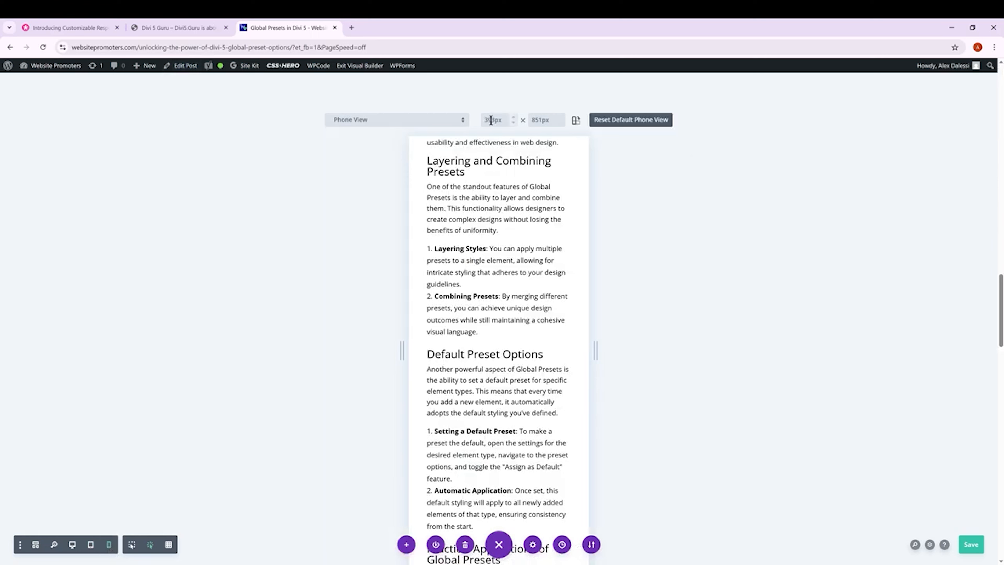
Preview the post at the iPad device size and return to Phone View.
click(465, 121)
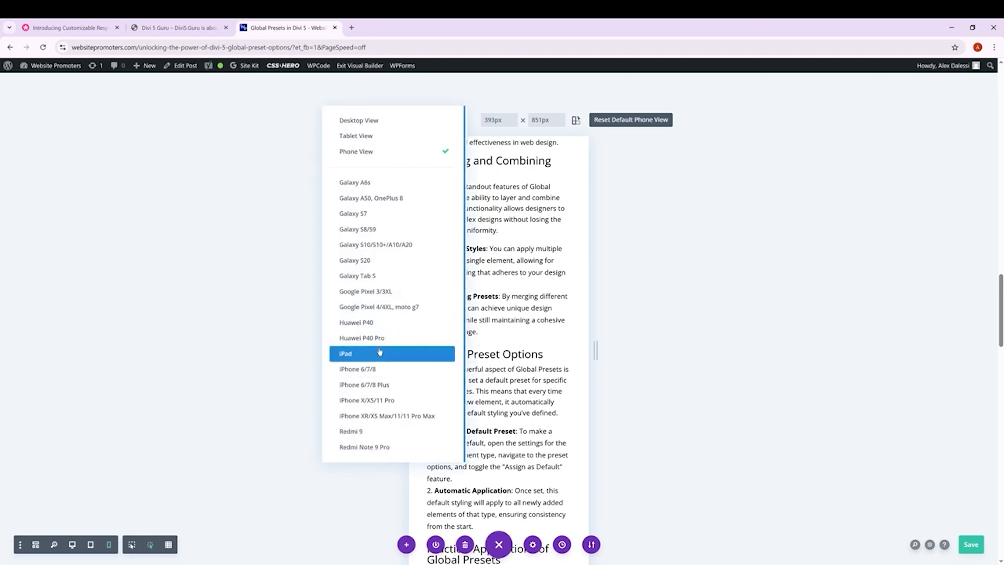
click(382, 353)
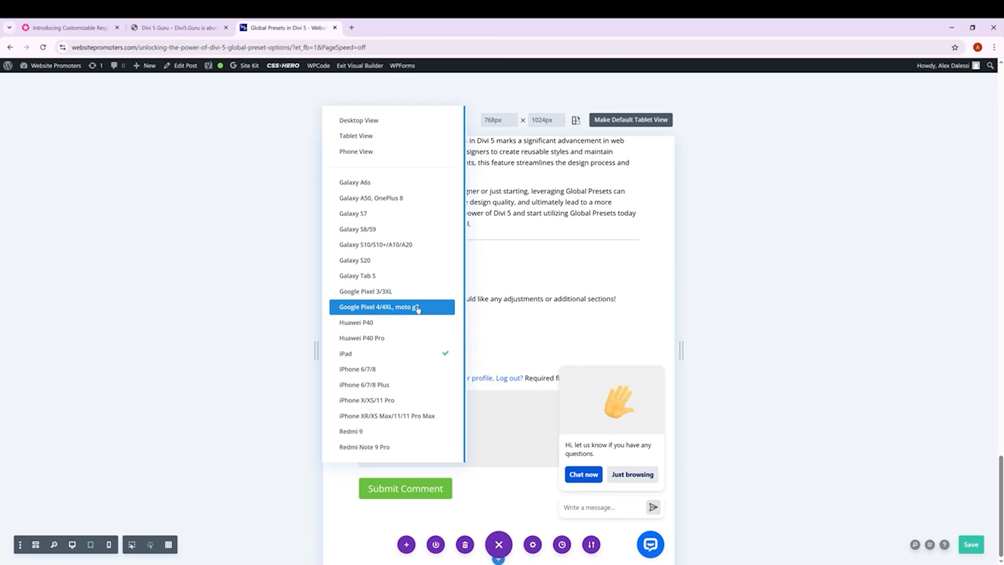
click(392, 157)
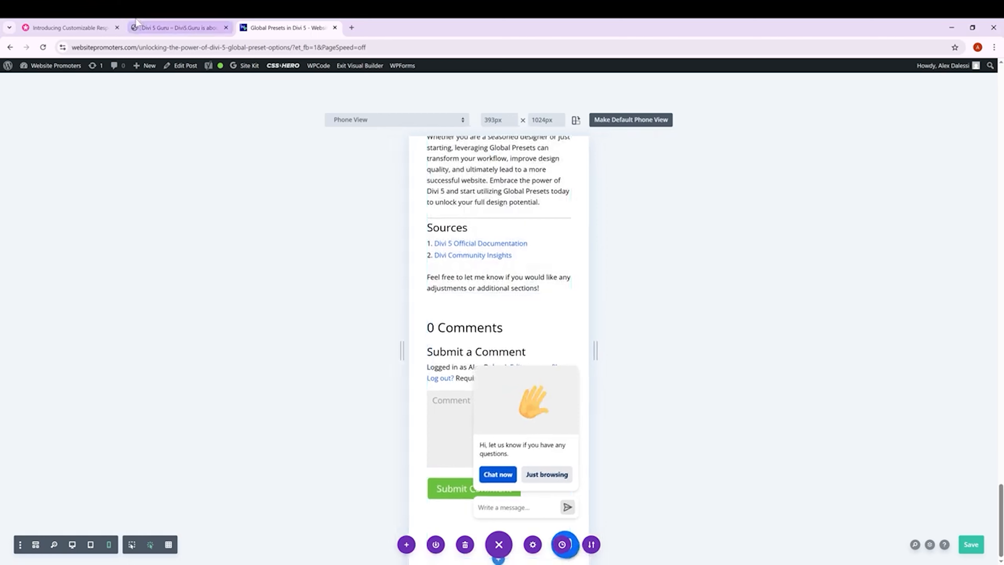
Switch to the Divi5.Guru home page, edit it with Divi, and open the sitewide responsive breakpoint settings.
click(147, 23)
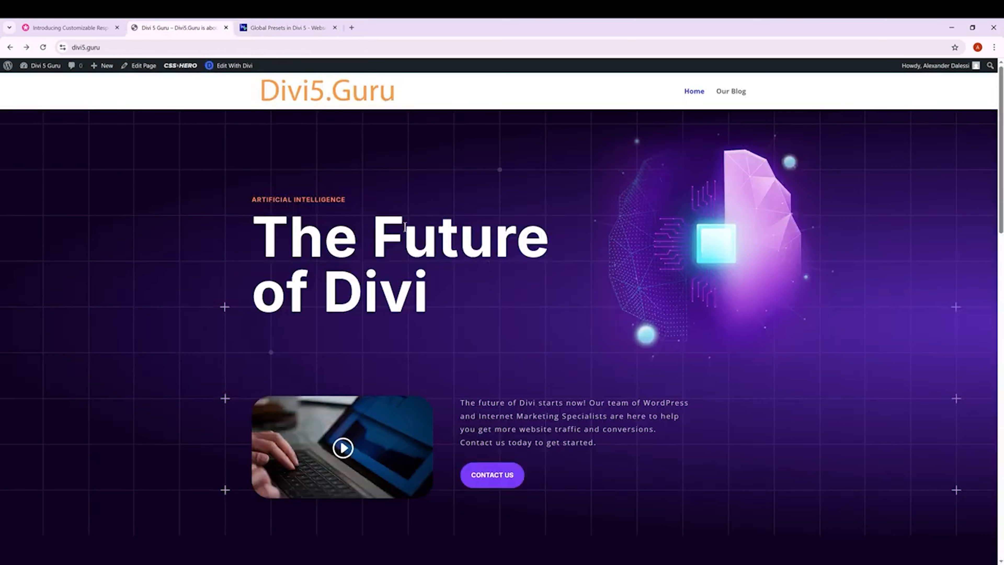
click(250, 66)
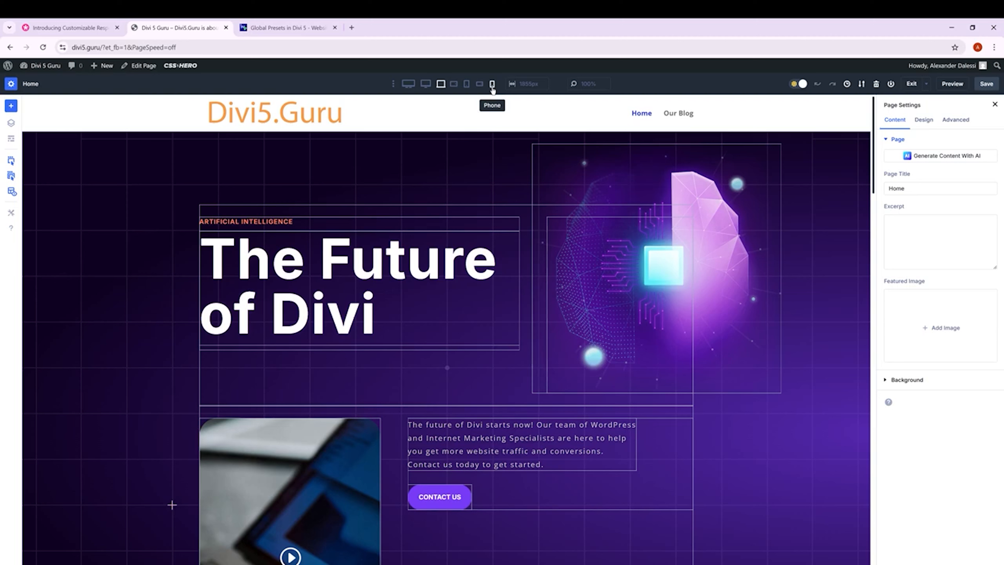
click(393, 85)
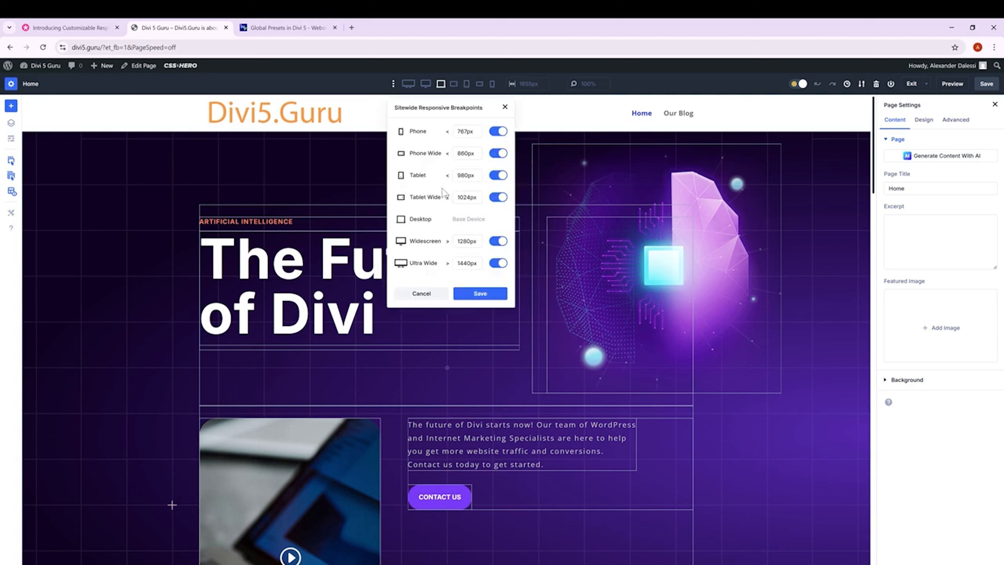
Disable the Ultra Wide, Tablet Wide and Phone Wide breakpoints, and enable all three again.
click(498, 263)
click(498, 197)
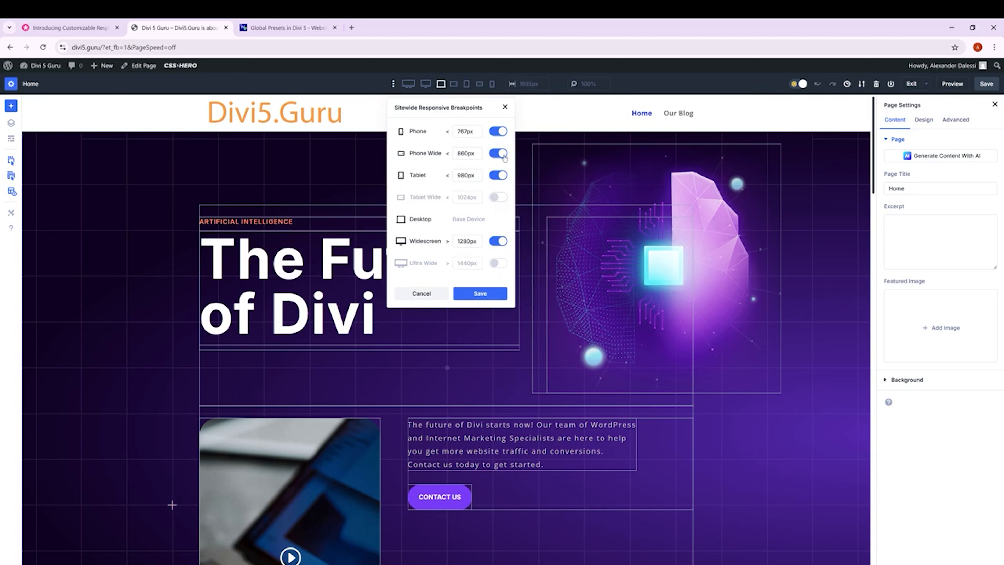
click(499, 153)
click(498, 197)
click(498, 153)
click(497, 263)
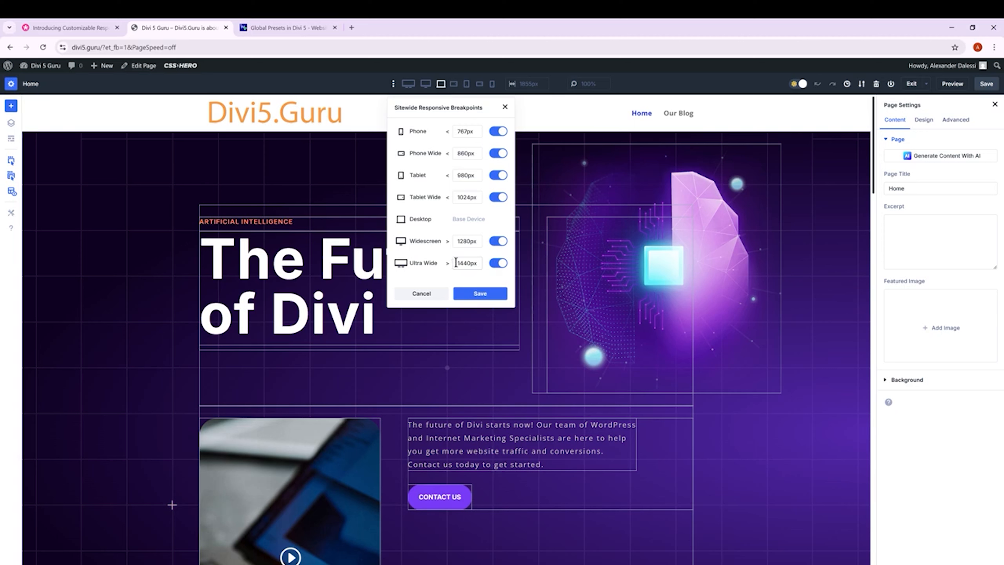
Set the Ultra Wide breakpoint to 2556px, save the sitewide breakpoints, and display the page in Ultra Wide view.
drag(454, 264, 477, 262)
text(2556)
click(483, 294)
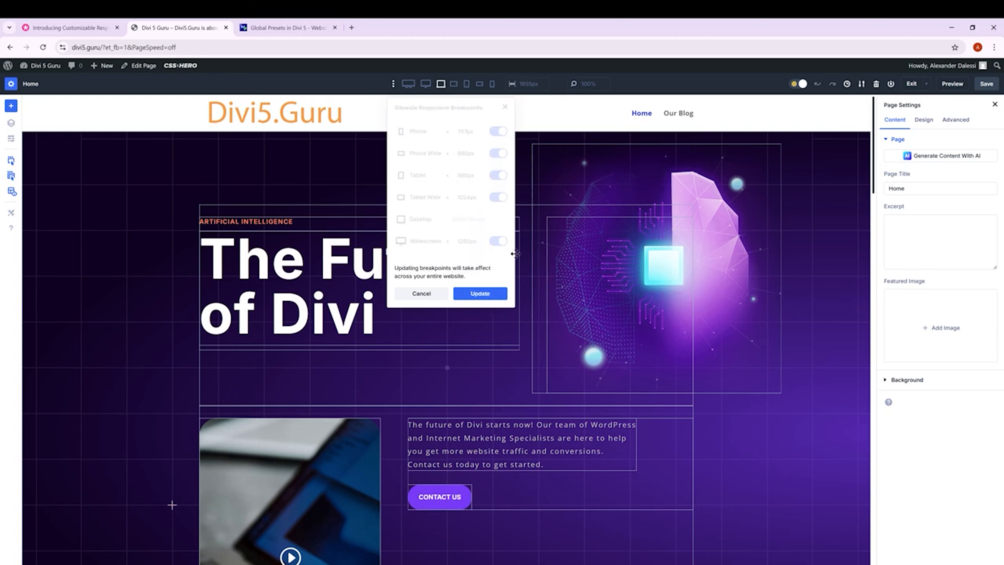
click(406, 85)
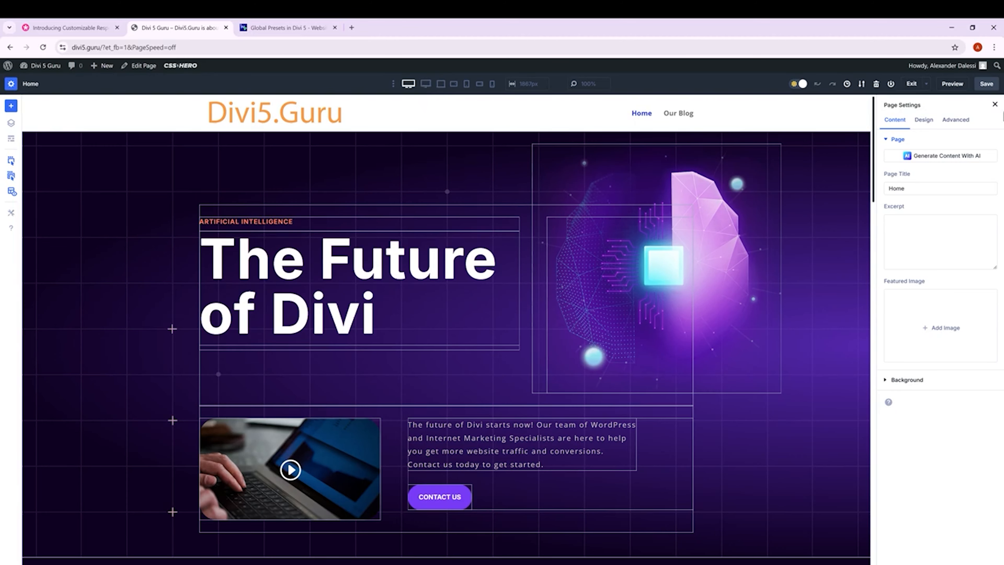
Close the page settings and view the home page at the Widescreen, Desktop, Tablet Wide, Tablet, Phone Wide and Phone breakpoints.
click(996, 106)
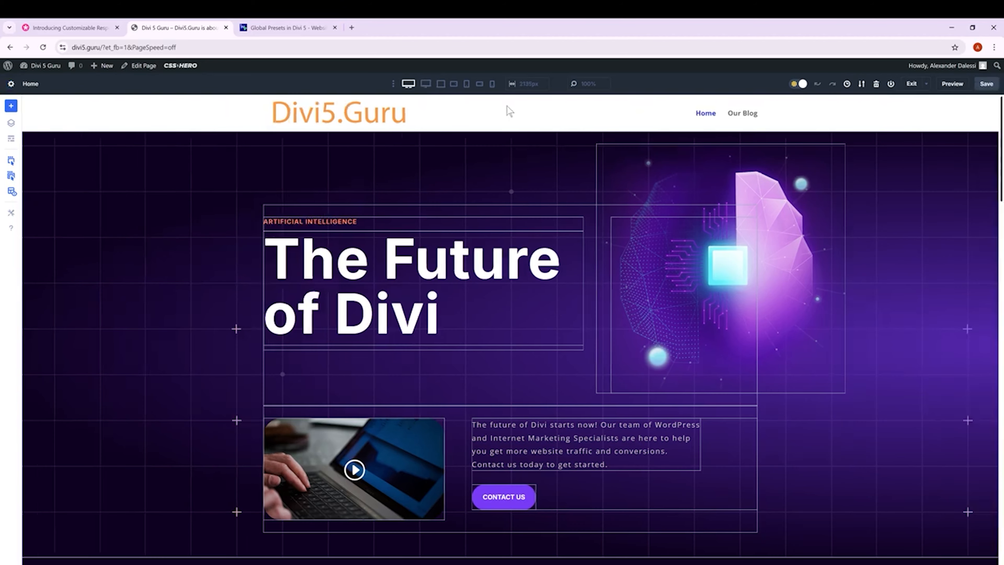
click(432, 88)
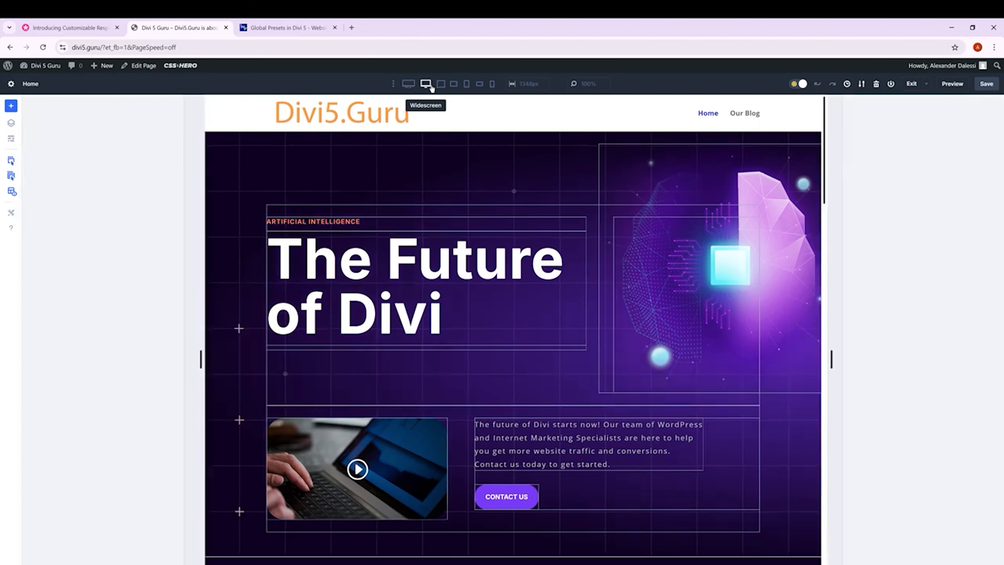
click(441, 86)
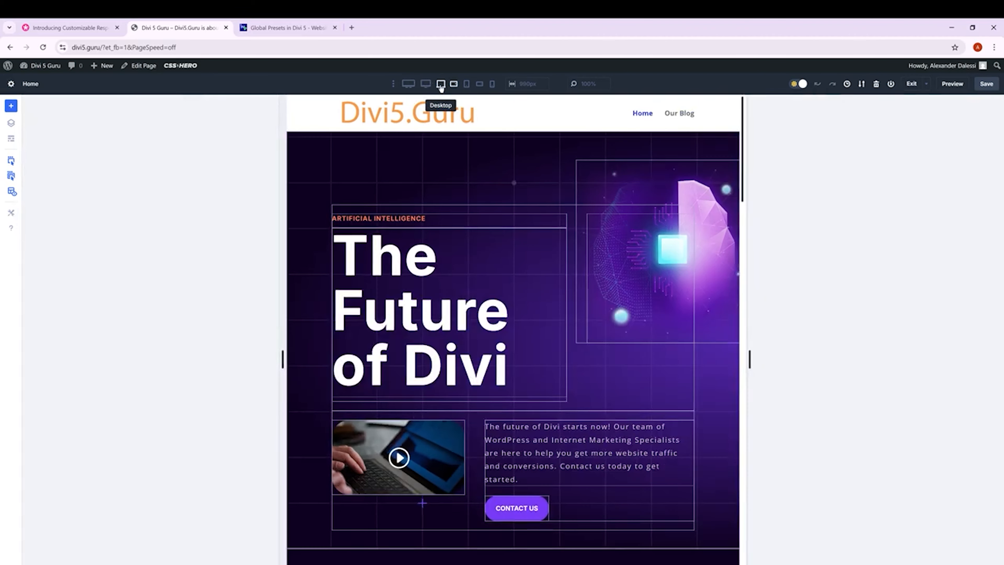
click(441, 87)
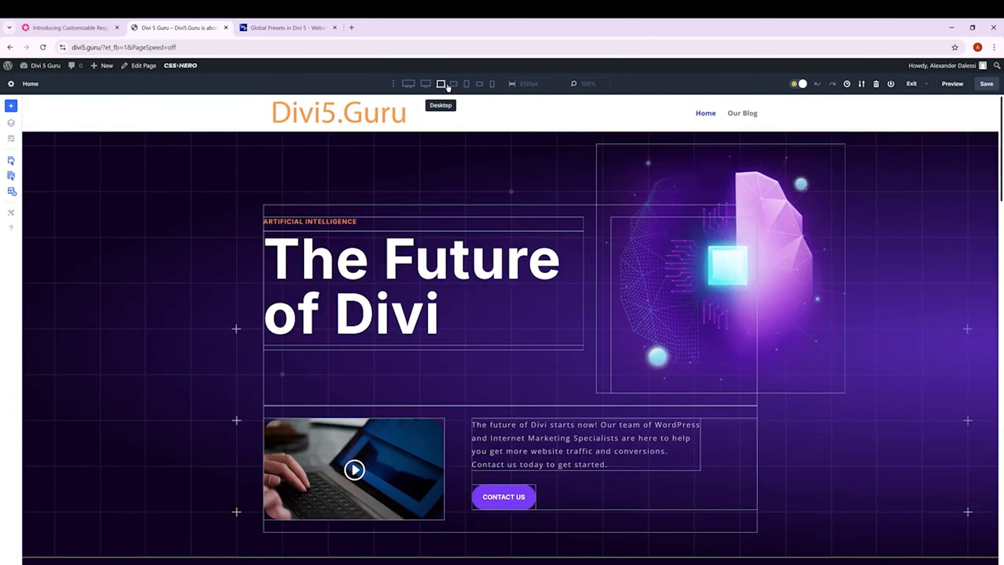
click(467, 85)
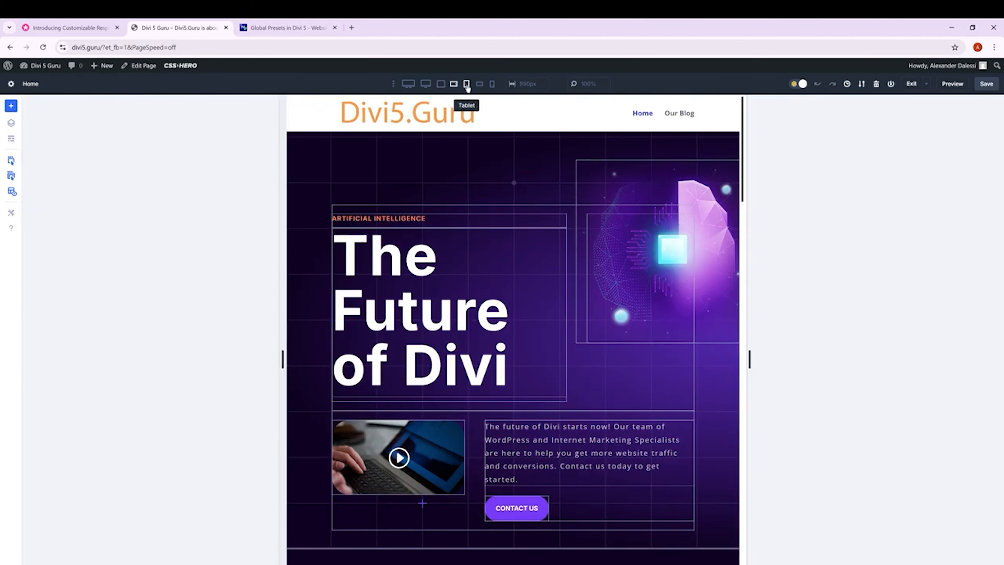
click(467, 86)
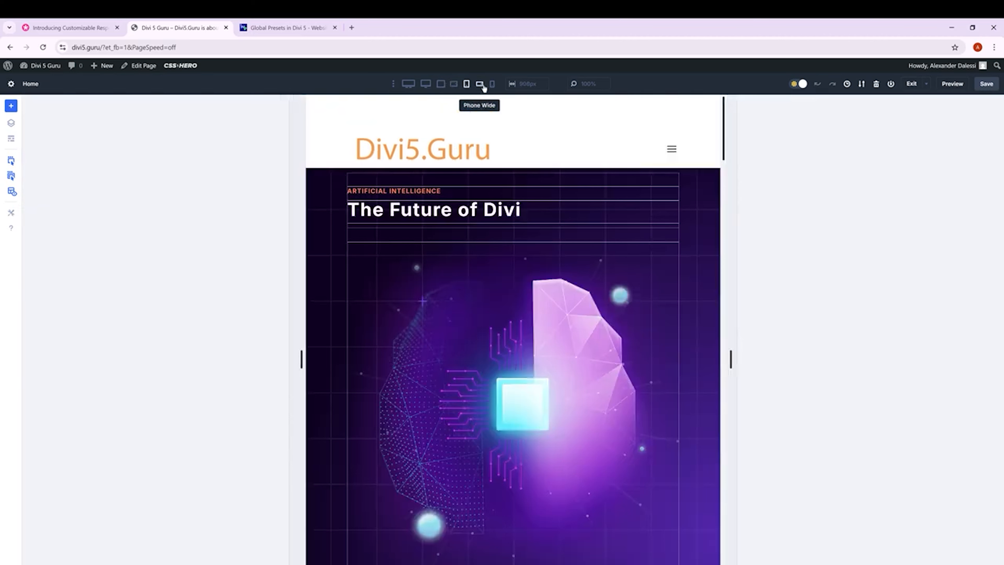
click(480, 85)
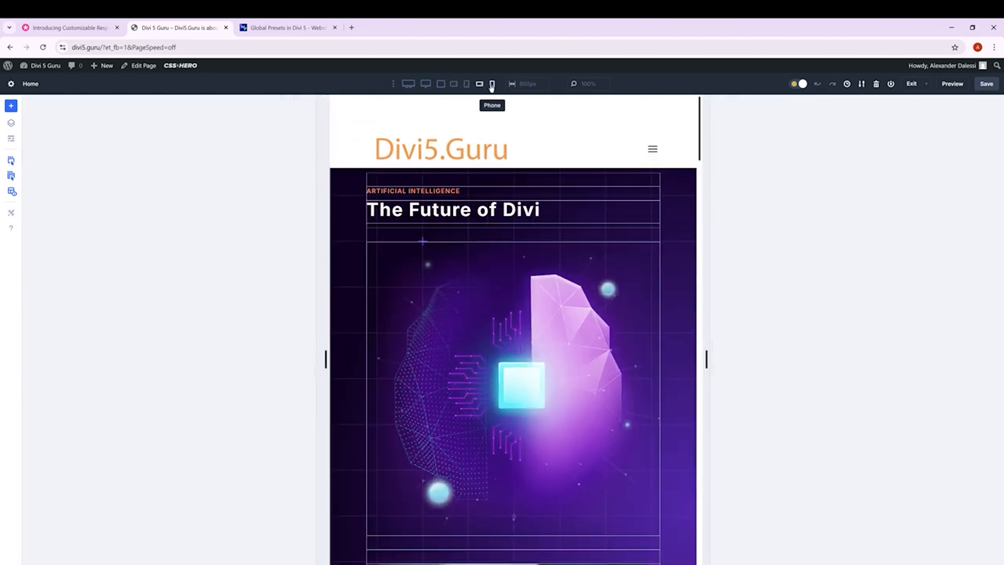
click(491, 84)
Disable the Phone Wide and Tablet Wide sitewide breakpoints, then save and confirm the update for the entire website.
click(393, 84)
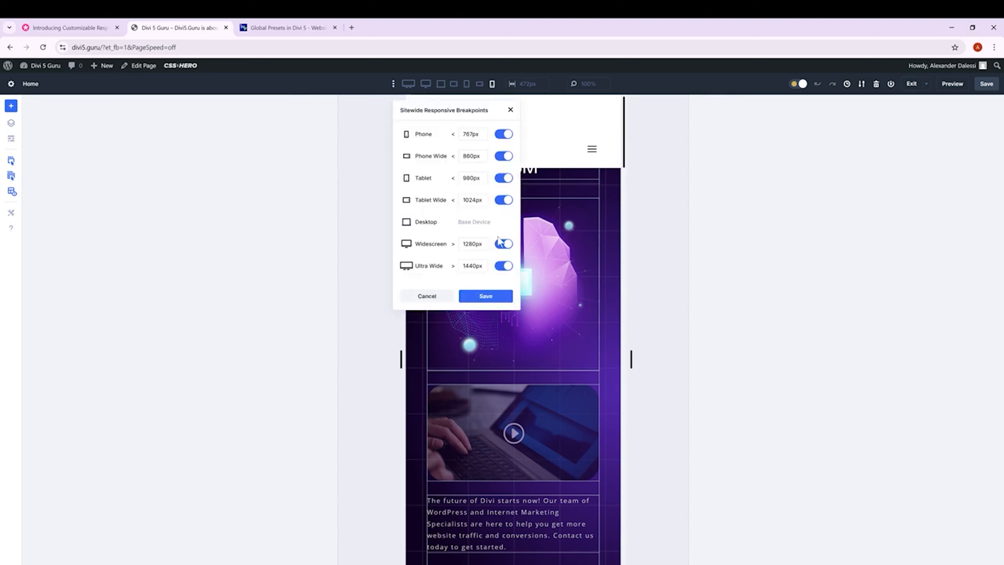
click(509, 200)
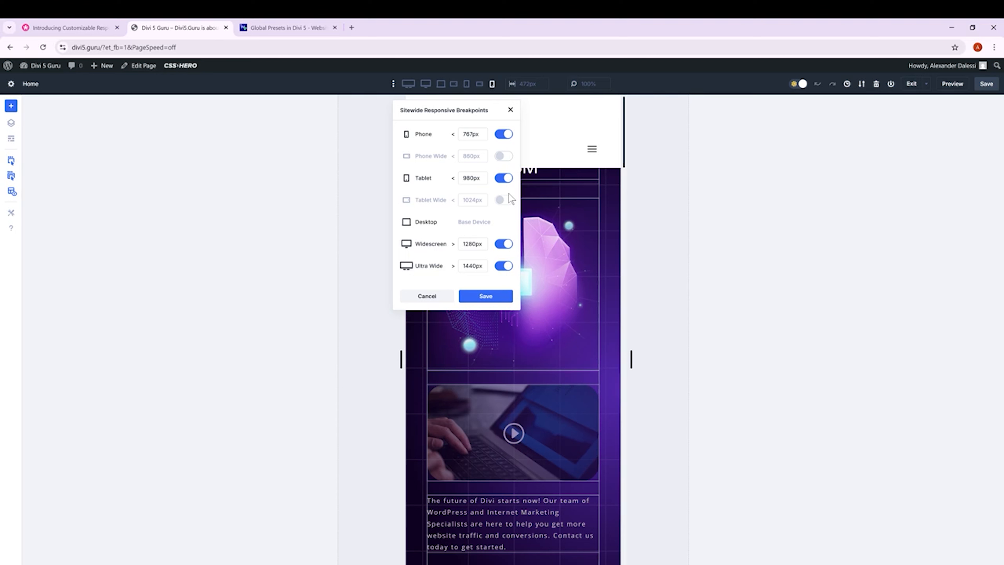
click(466, 299)
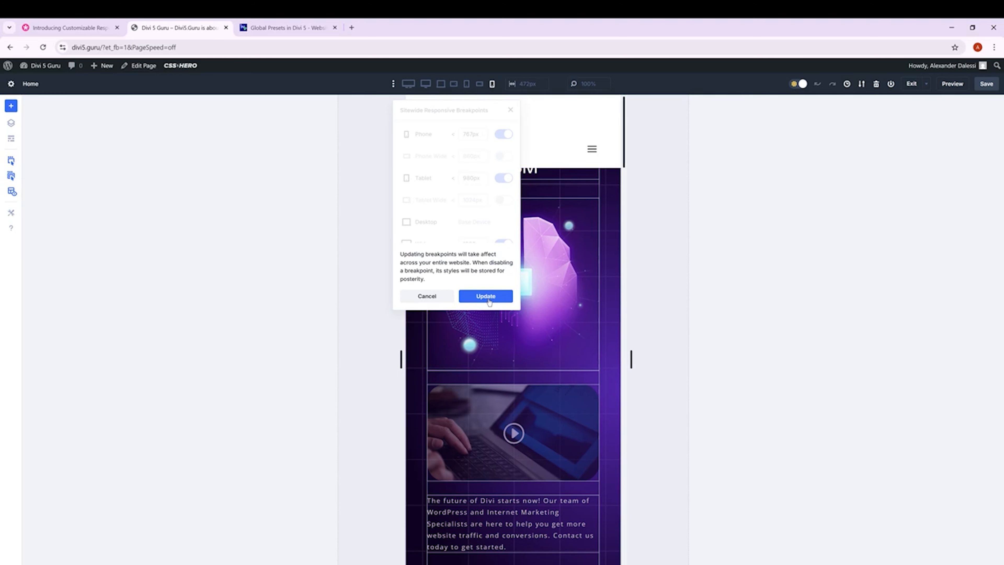
click(489, 300)
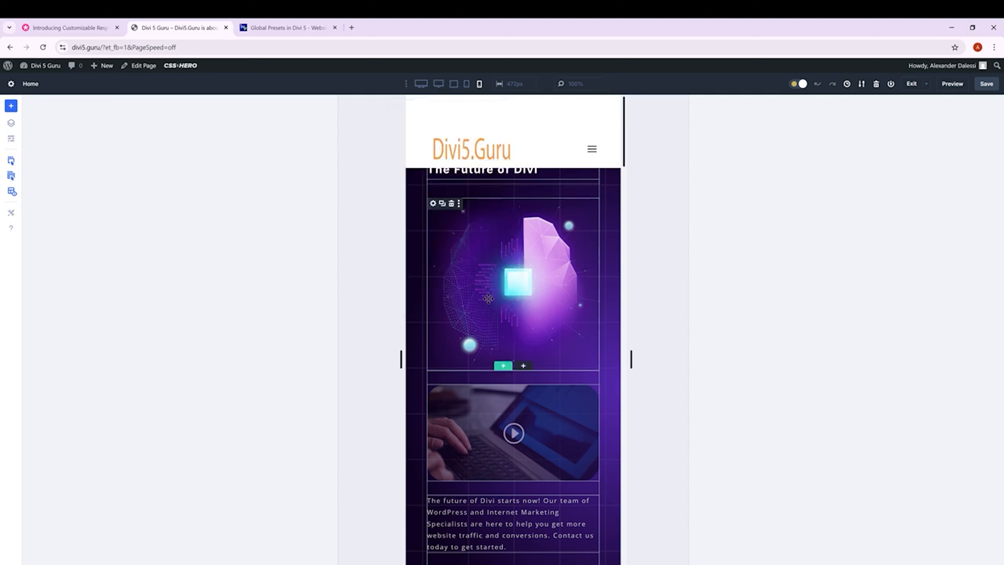